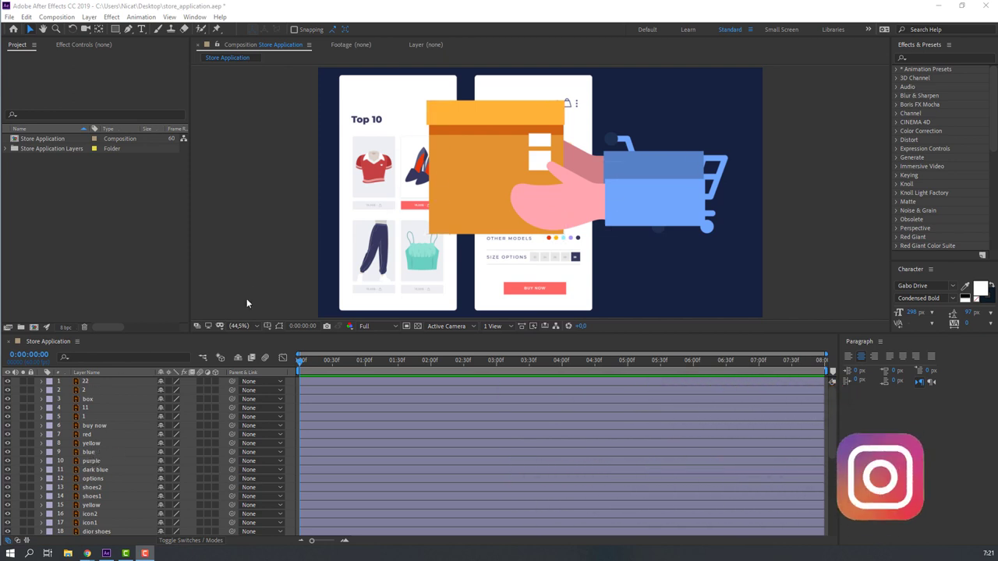
Pre-compose the layers 22, 2, box, 11 and 1 into a new composition named BOX.
click(88, 382)
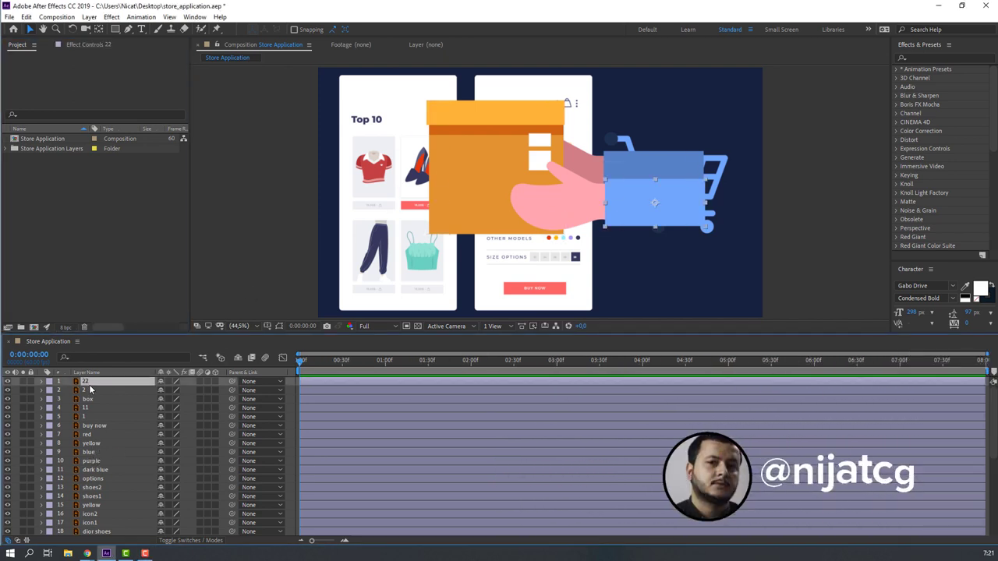
shift+click(88, 391)
shift+click(92, 416)
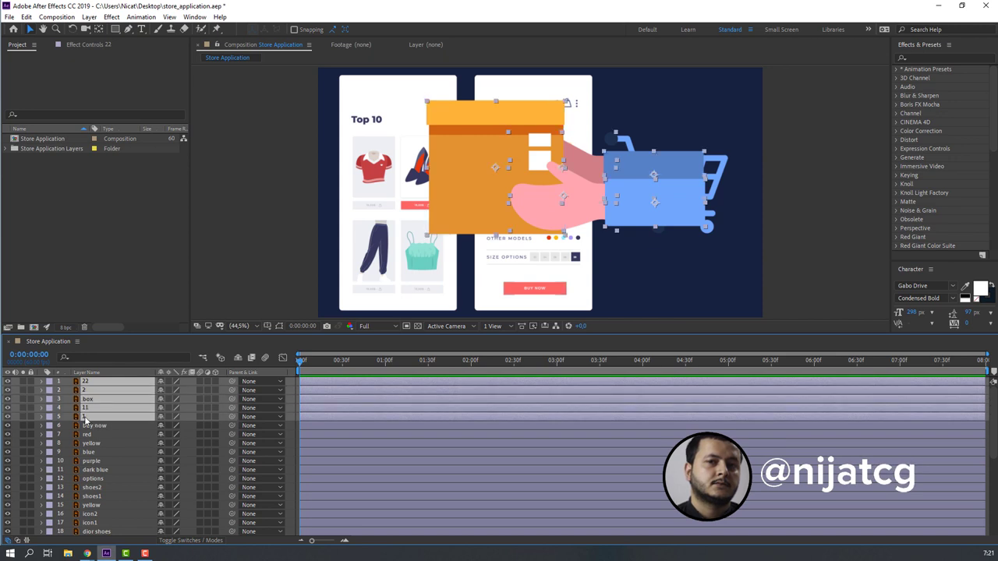
click(8, 382)
click(9, 382)
right_click(99, 398)
click(132, 353)
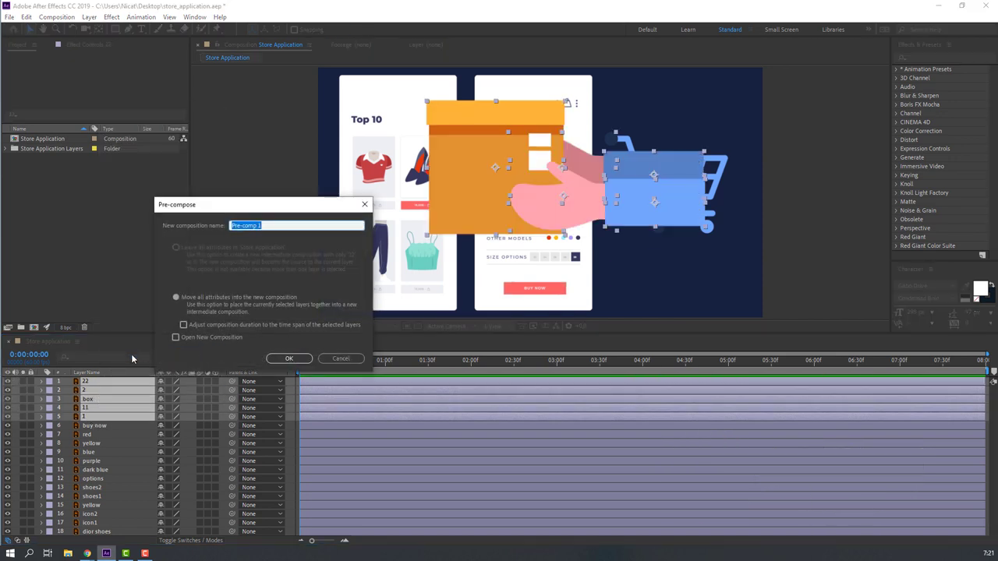
click(286, 358)
Pre-compose the layers from cart through white1 into a new composition named PAGE01.
scroll(131, 460, down, 5)
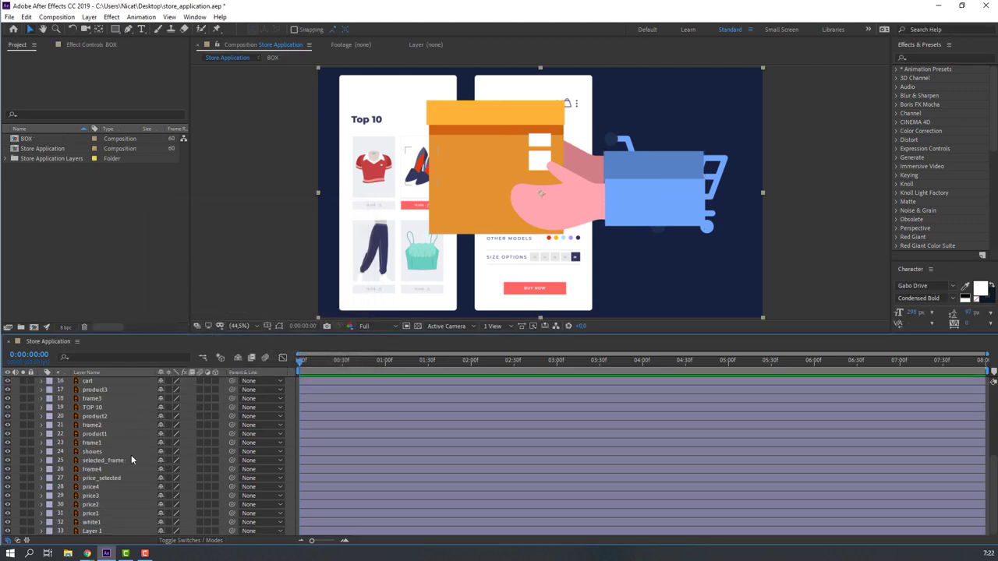
click(92, 522)
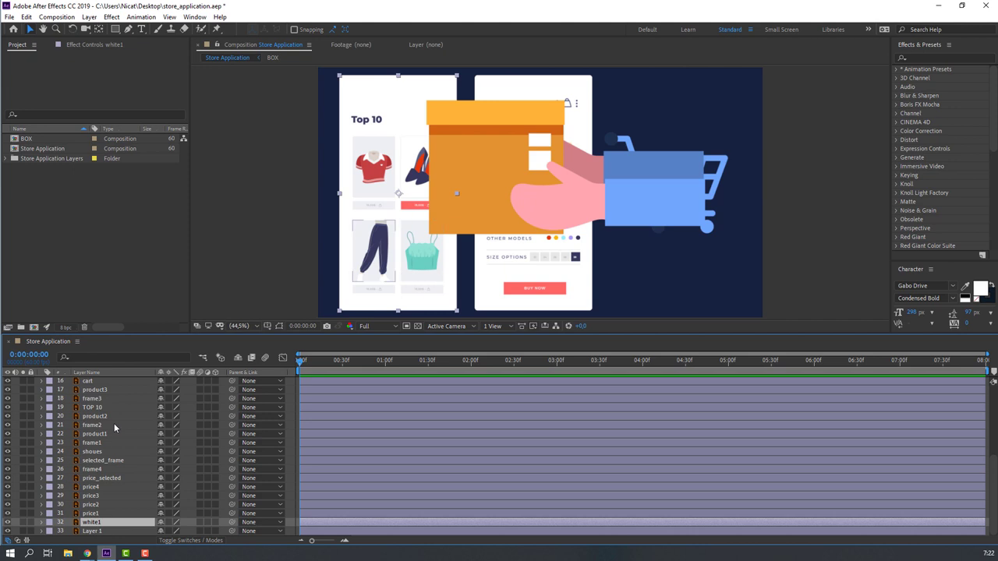
scroll(117, 433, up, 1)
key(ctrl+a)
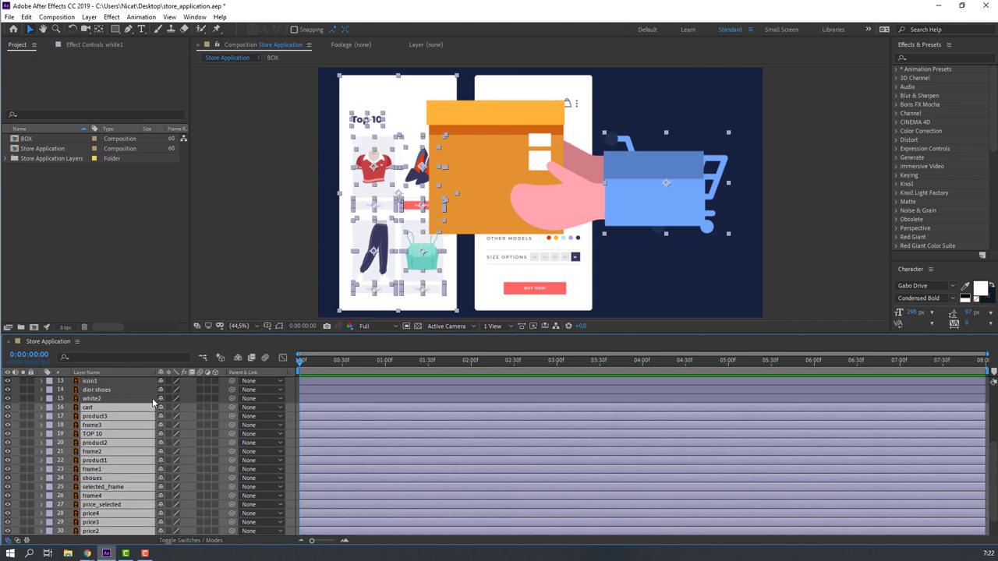
click(23, 411)
click(23, 411)
right_click(82, 435)
click(108, 388)
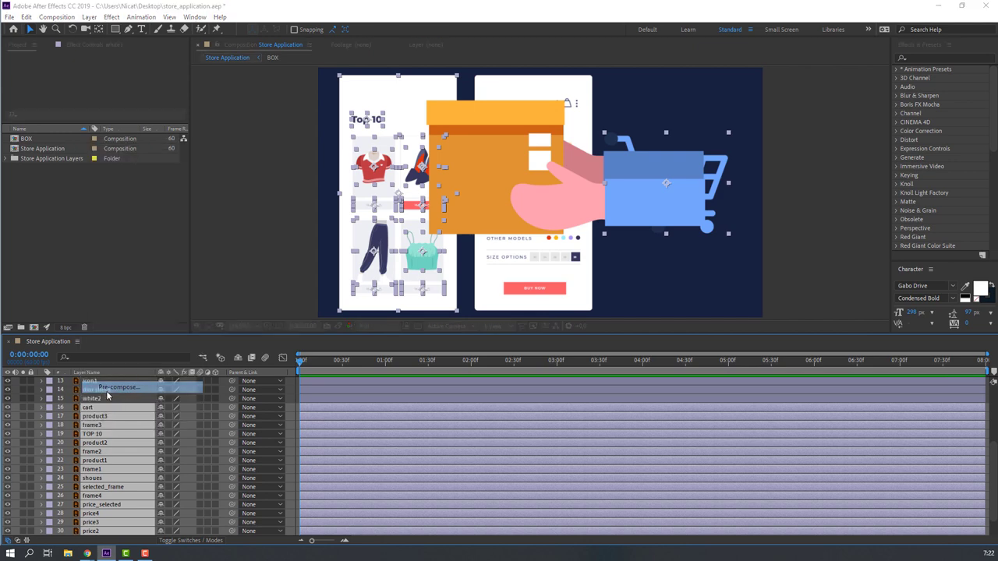
text(PAGE01)
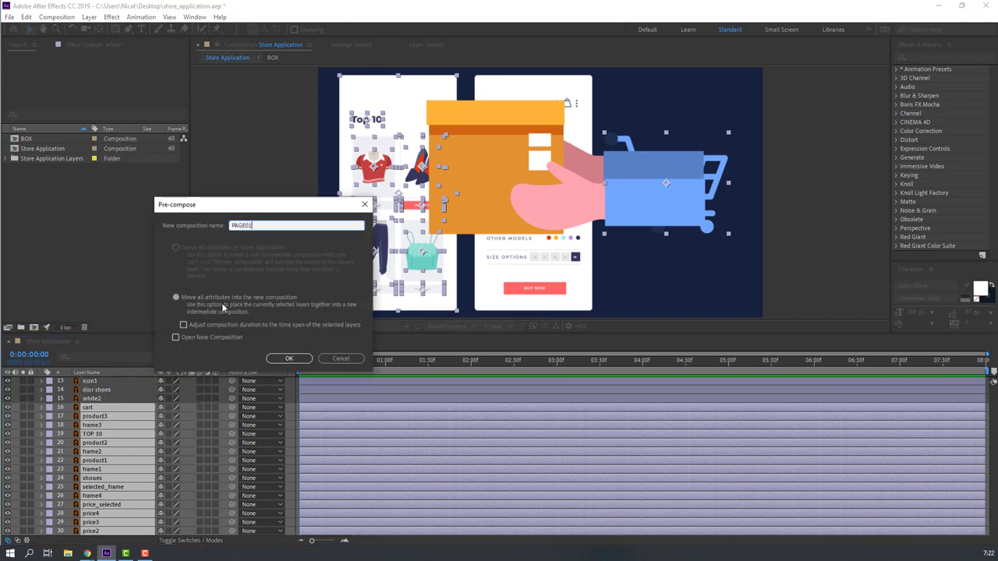
click(289, 358)
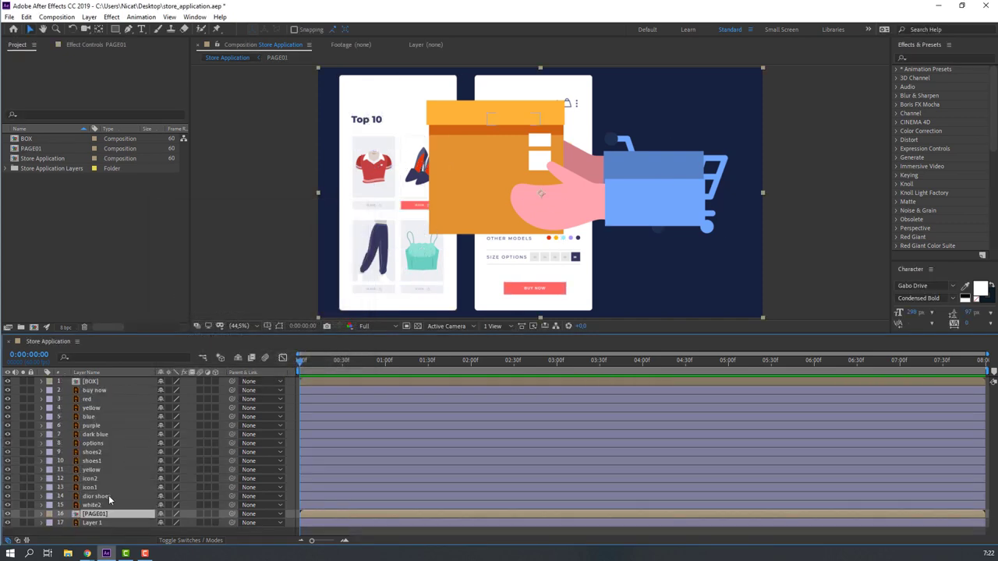
Pre-compose the layers from buy now through white2 into a new composition named PAGE02.
click(101, 506)
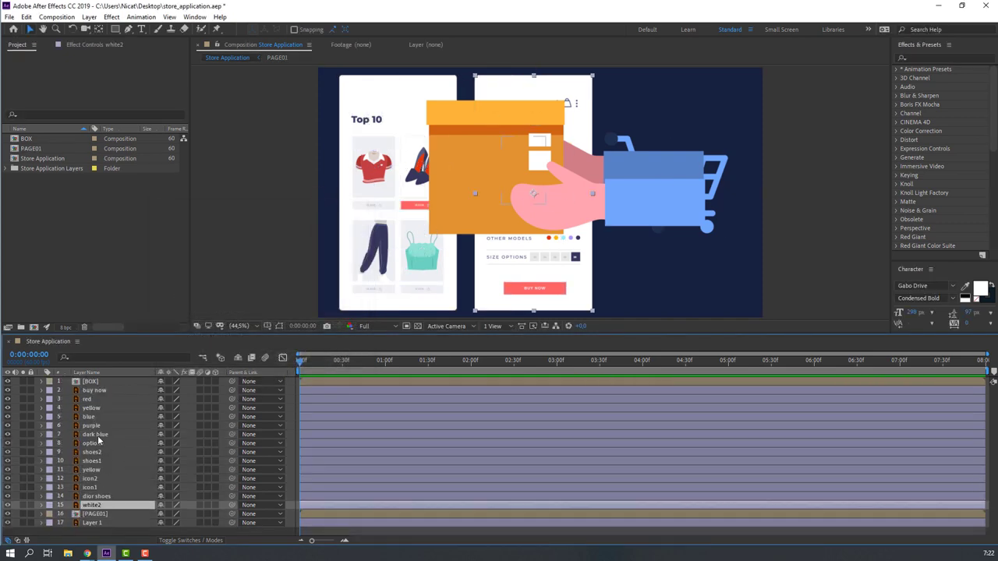
shift+click(95, 382)
right_click(89, 404)
click(126, 355)
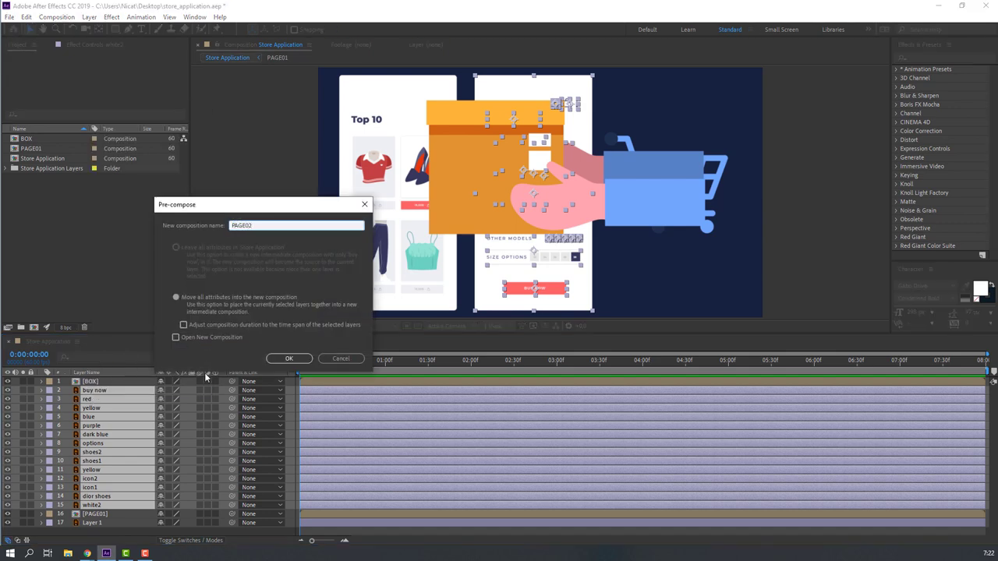
click(288, 359)
Rename the background layer Layer 1 to BG and lock it.
click(93, 417)
key(Return)
text(BG)
key(Return)
click(32, 417)
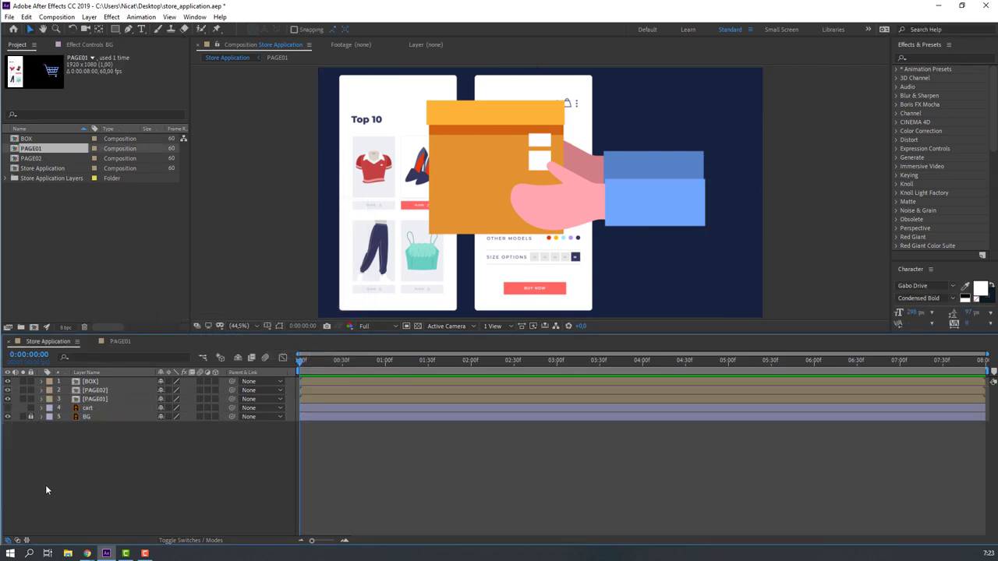
In the PAGE01 composition, solo the layers frame1, frame2, frame3 and frame4.
click(120, 341)
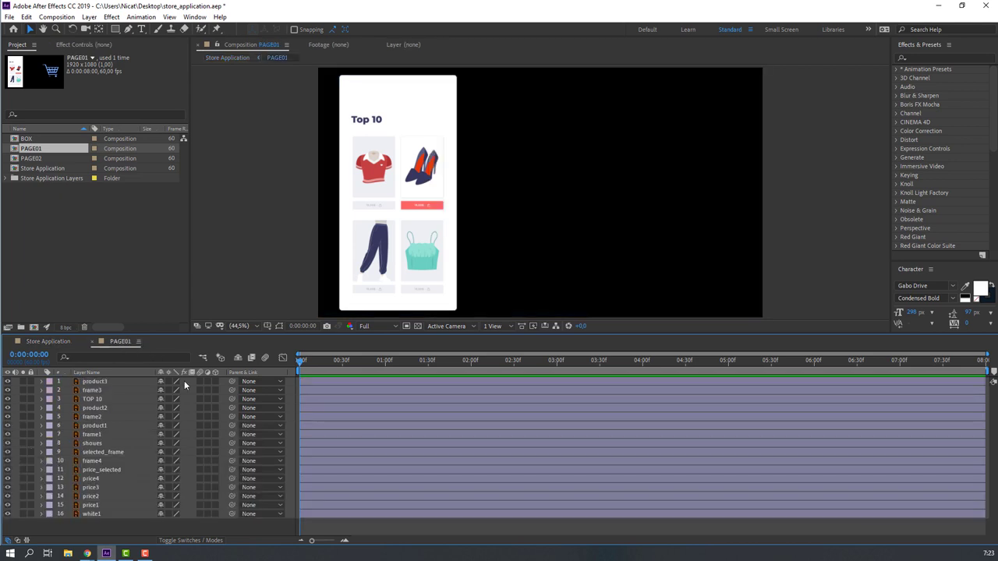
drag(307, 196, 405, 226)
scroll(406, 227, up, 2)
drag(358, 158, 320, 67)
click(439, 270)
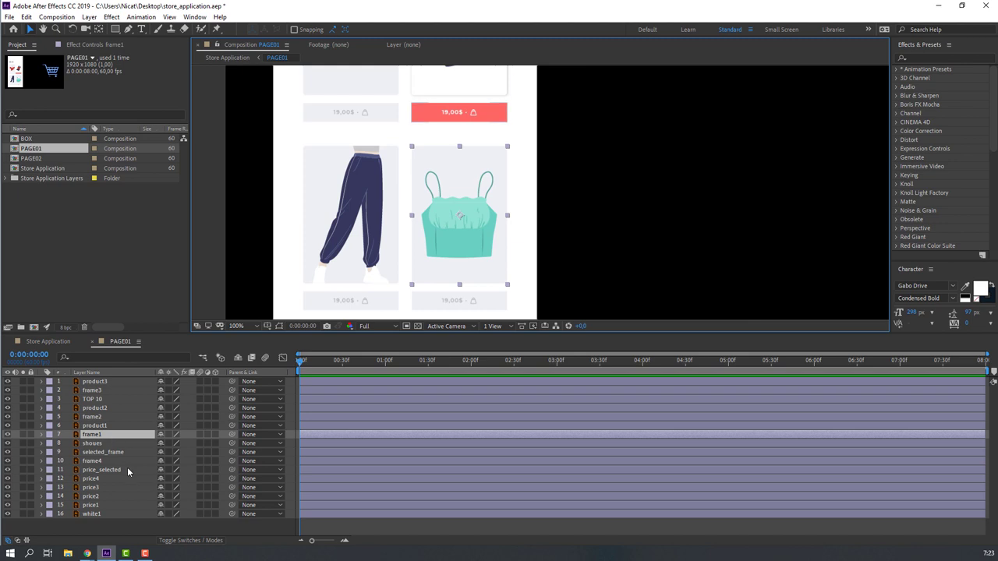
ctrl+click(94, 417)
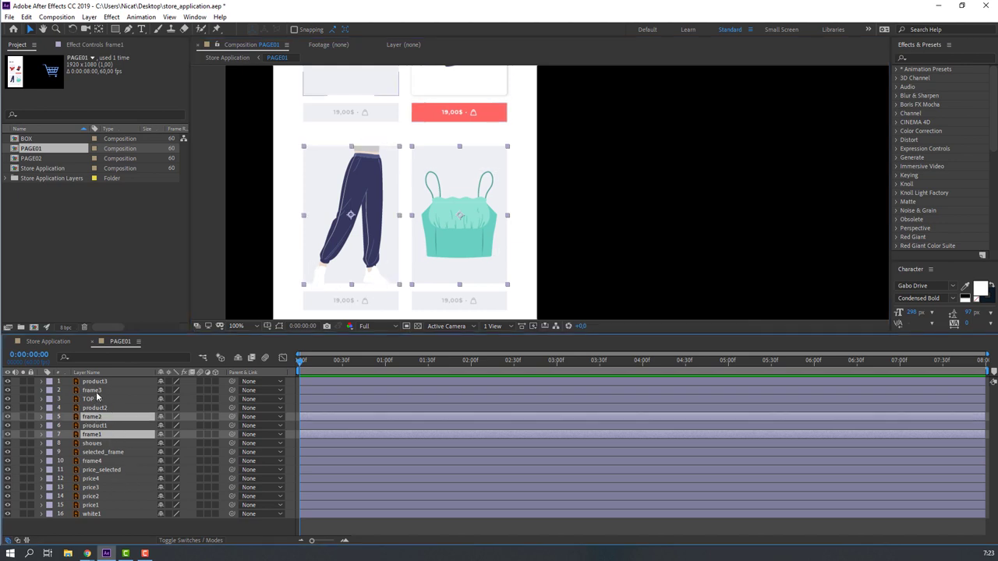
ctrl+click(95, 390)
ctrl+click(95, 462)
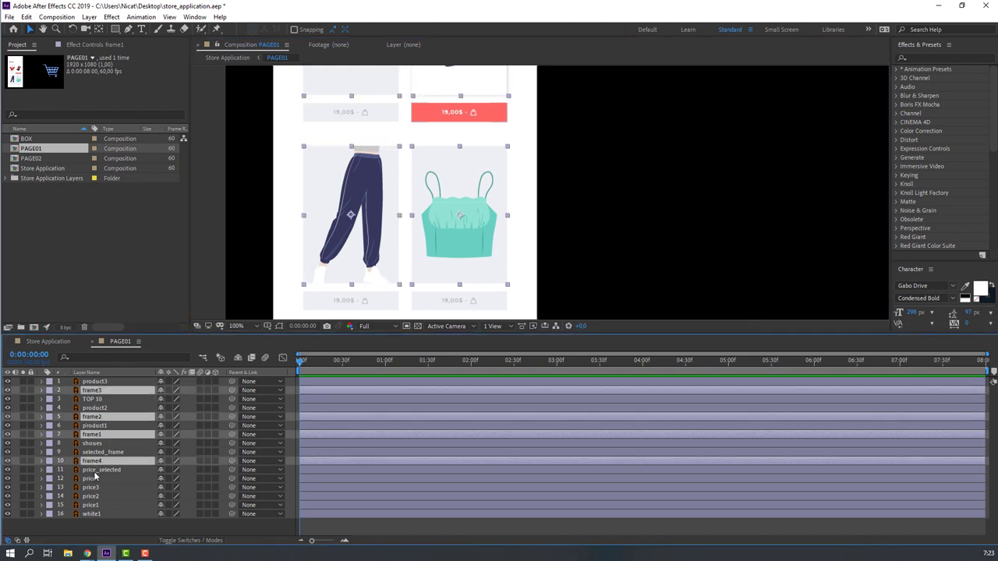
click(23, 392)
scroll(249, 180, down, 1)
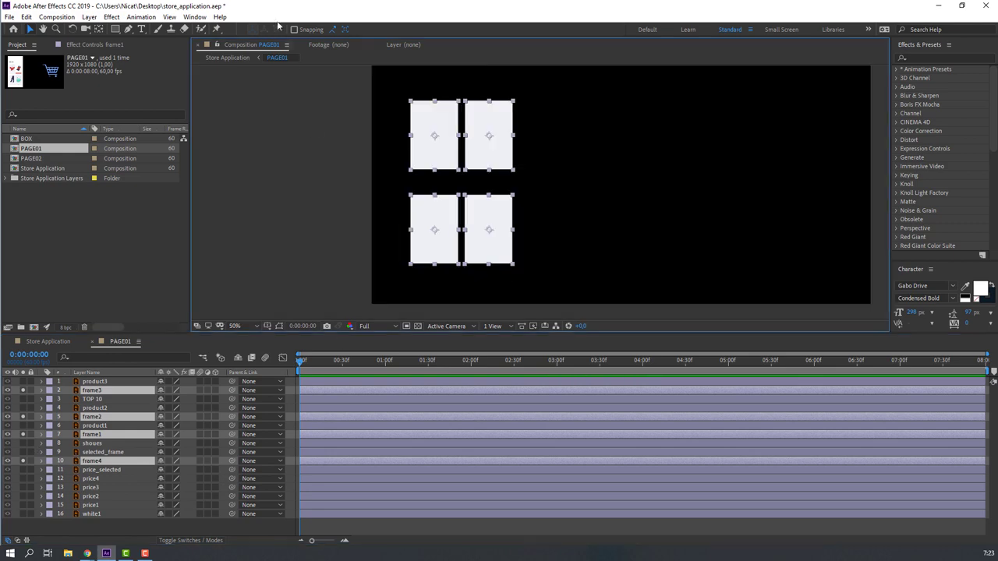
Open the Anchor Point Mover and set the anchor points of frame4 and frame3 to their top centre.
click(196, 18)
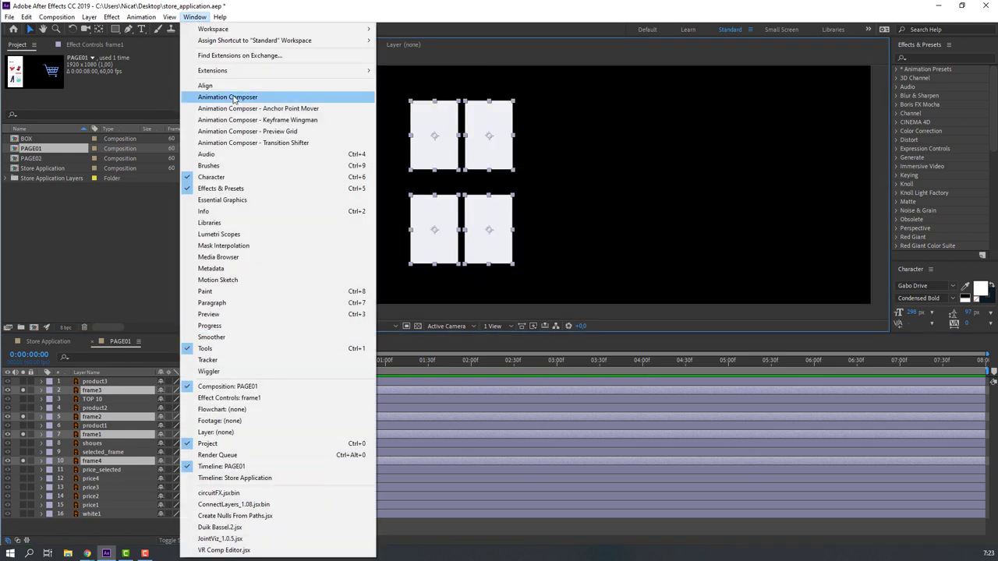
click(303, 111)
click(489, 152)
click(614, 226)
click(440, 153)
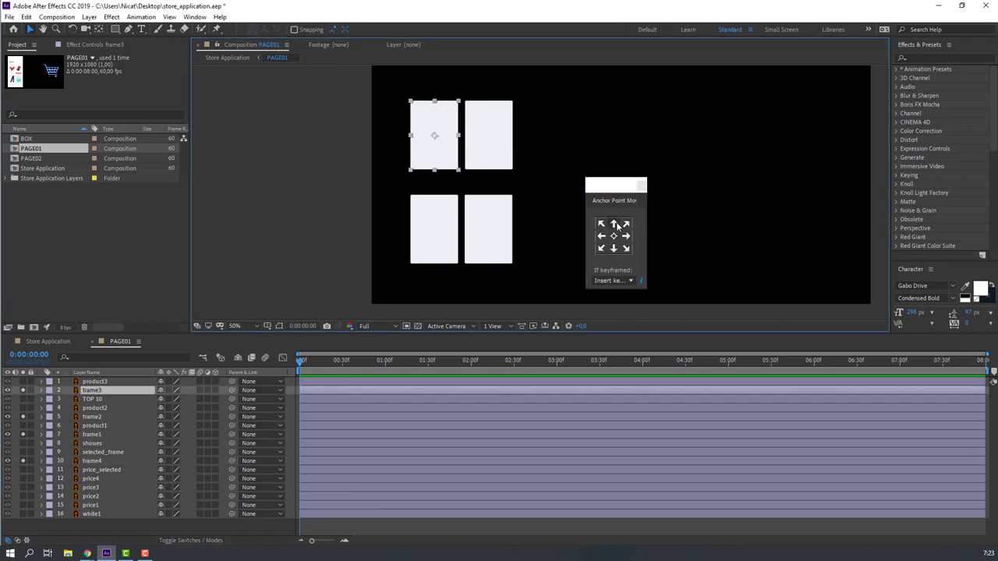
click(615, 225)
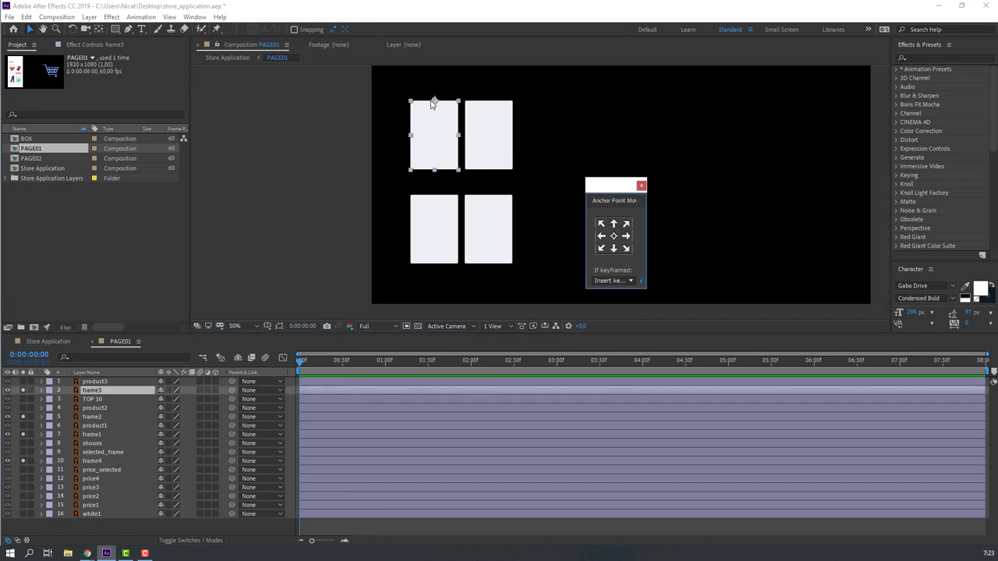
Set the anchor points of the two lower frames, frame1 and frame2, to their bottom centre.
click(490, 223)
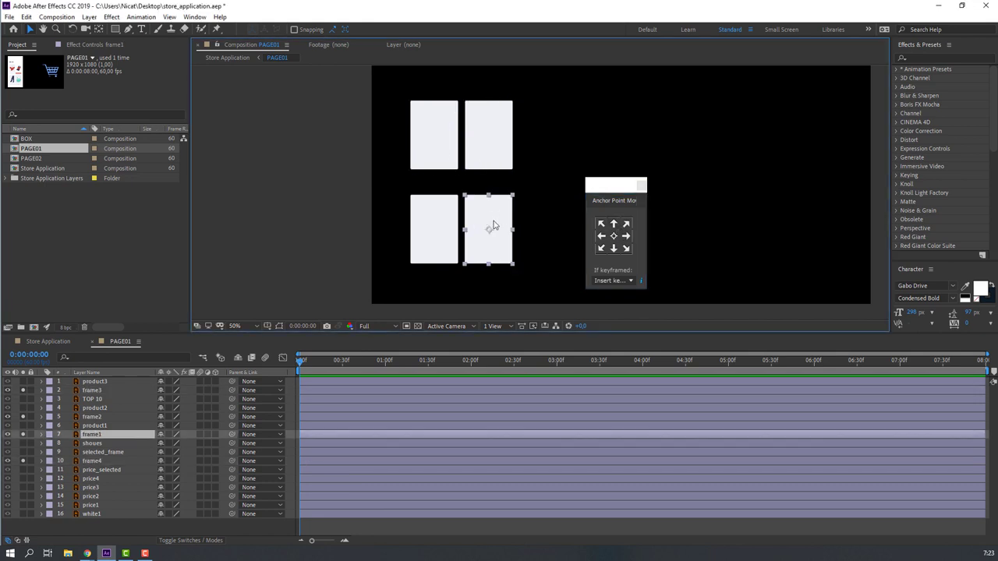
click(442, 229)
click(613, 249)
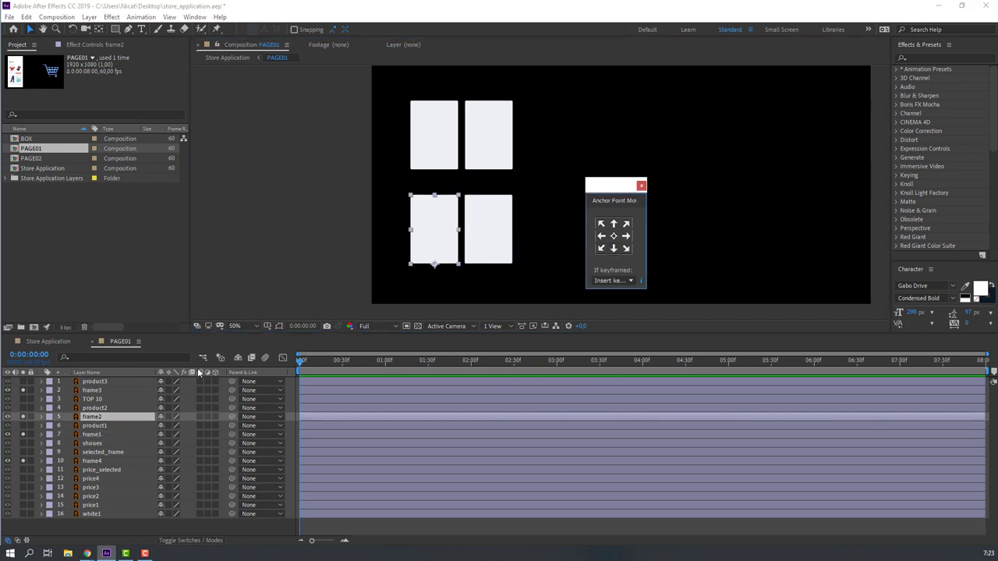
Add Scale keyframes to all four frame layers at 0:00:01:01.
click(99, 390)
ctrl+click(92, 418)
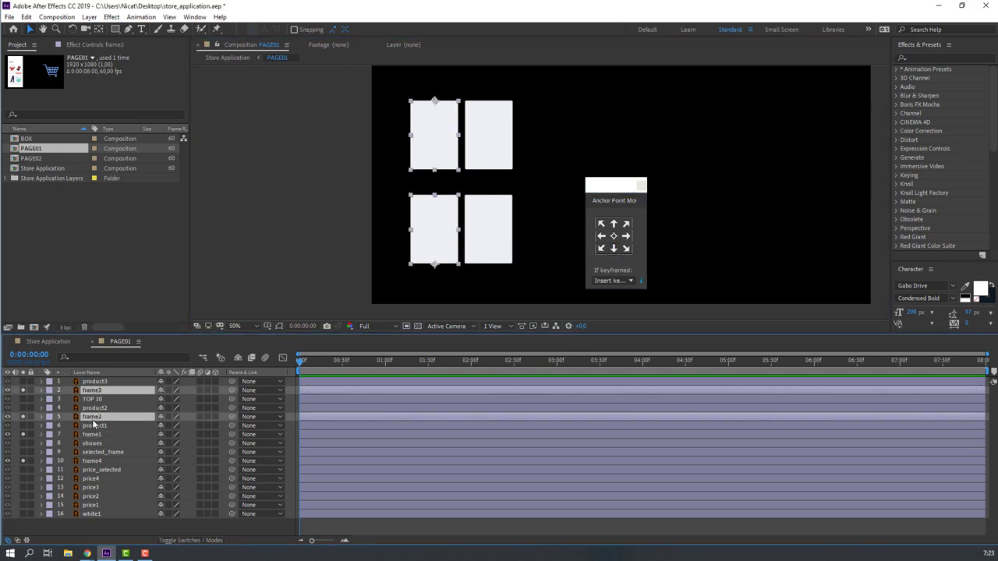
ctrl+click(91, 435)
ctrl+click(94, 461)
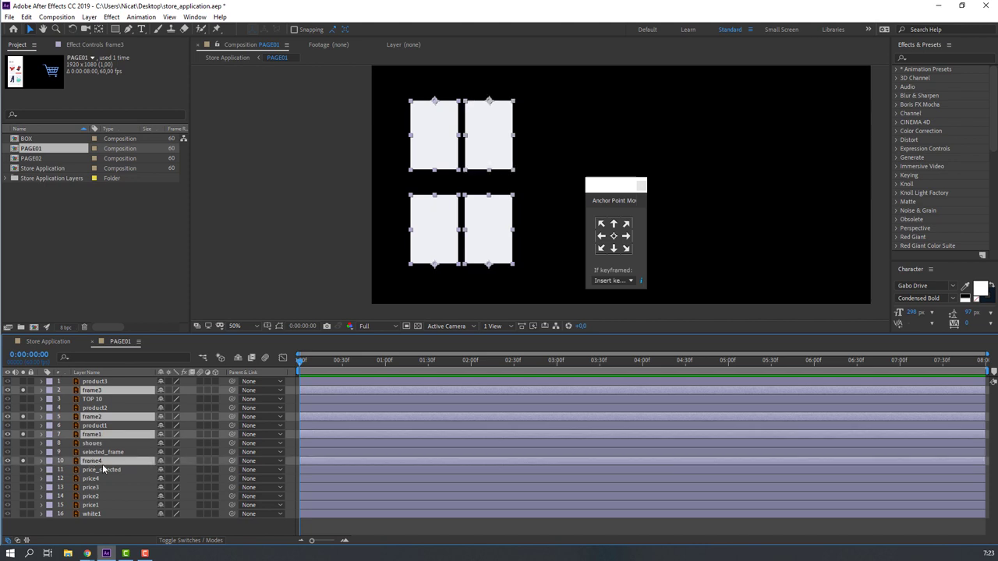
key(s)
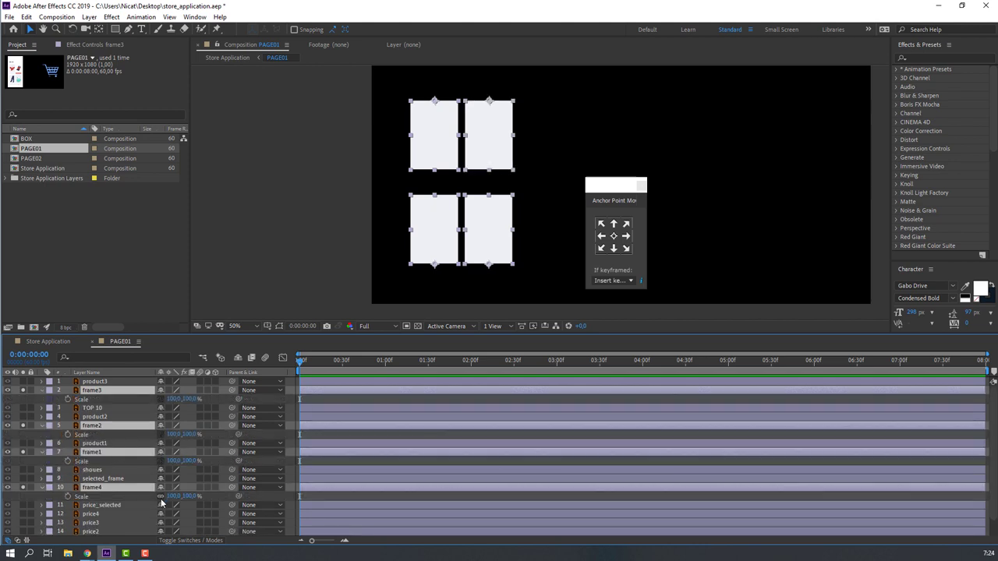
drag(381, 364, 386, 364)
key(alt+shift+s)
click(68, 397)
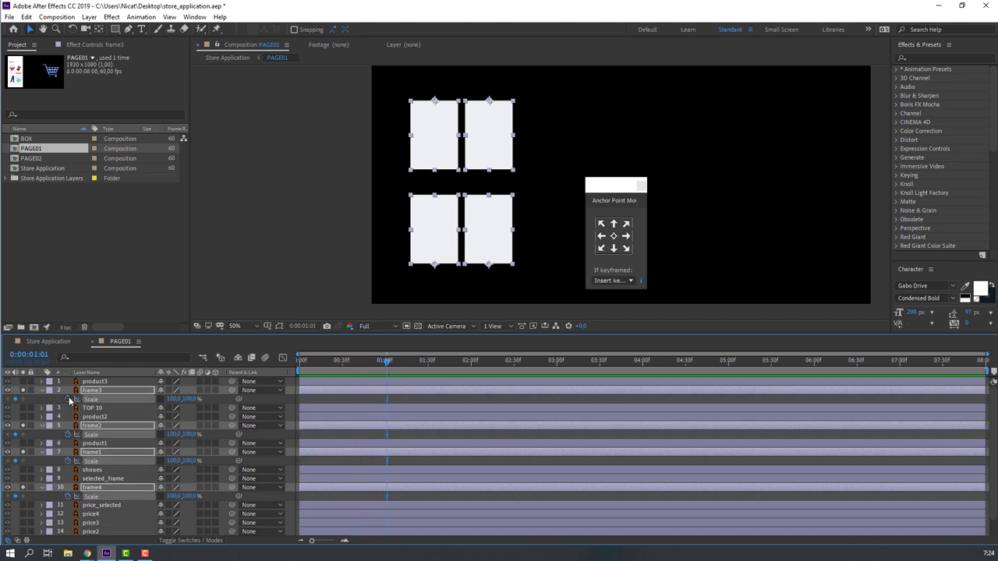
At 0:00:00:32, unlink the scale proportions and set the vertical scale of frame3 and frame2 to 0%.
drag(384, 361, 365, 361)
click(229, 497)
drag(189, 400, 185, 401)
click(188, 400)
text(0)
key(Return)
text(0)
key(Return)
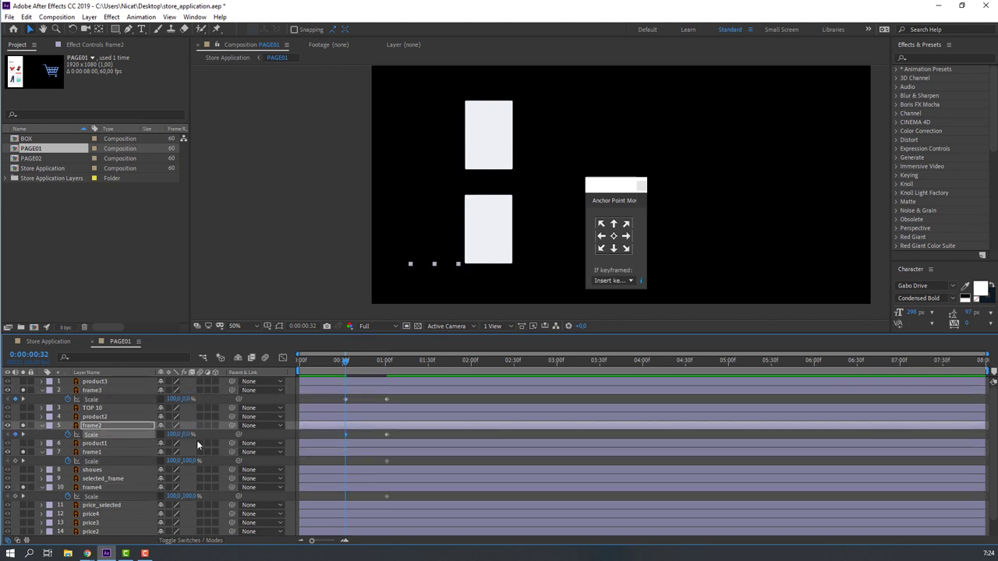
Set the vertical scale of frame1 and frame4 to 0% at the same time.
click(191, 462)
text(0)
key(Return)
click(187, 497)
text(00)
key(Return)
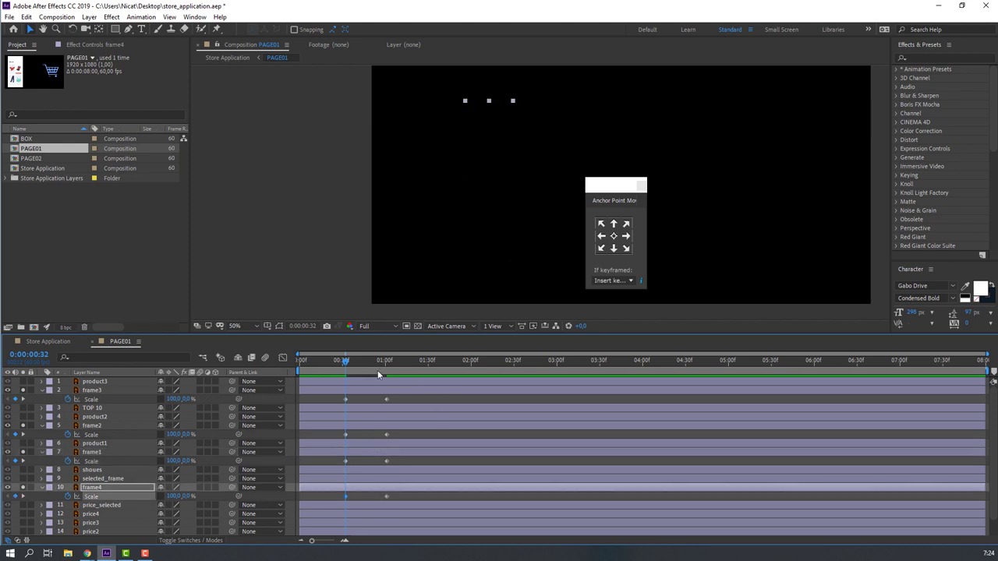
Apply Easy Ease to all Scale keyframes of the four frames and preview the animation.
drag(344, 361, 323, 504)
right_click(345, 500)
mouse_move(433, 492)
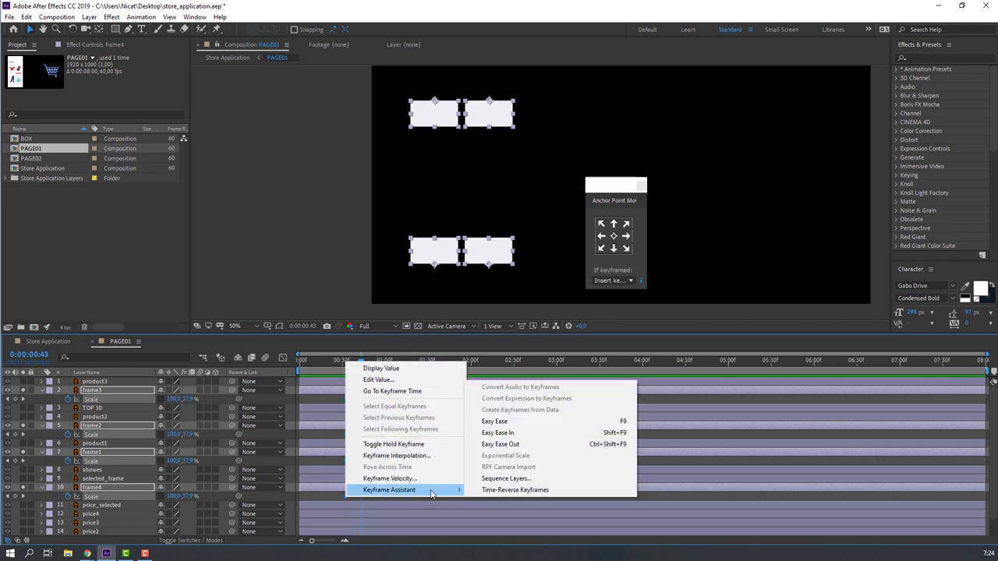
click(506, 421)
click(416, 398)
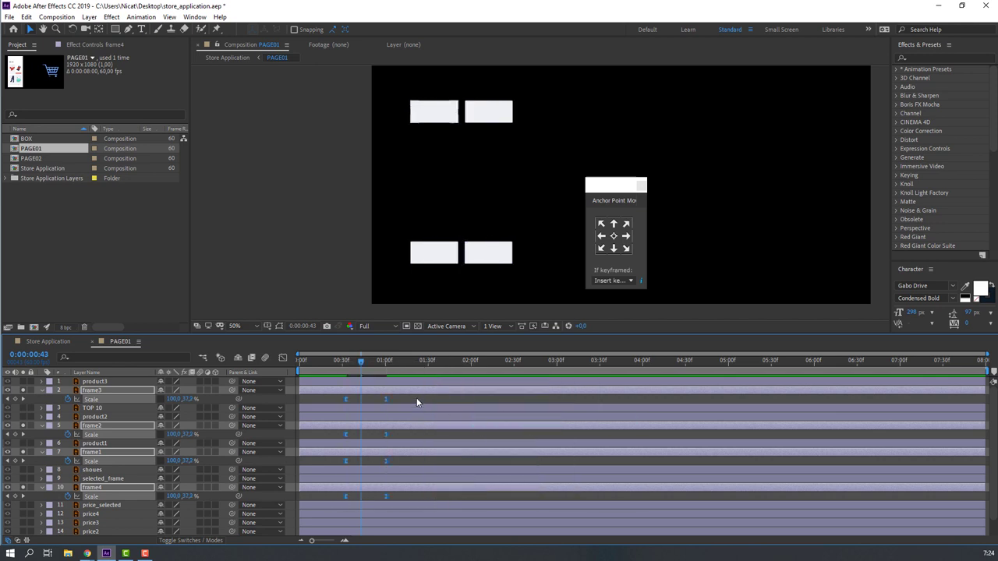
key(space)
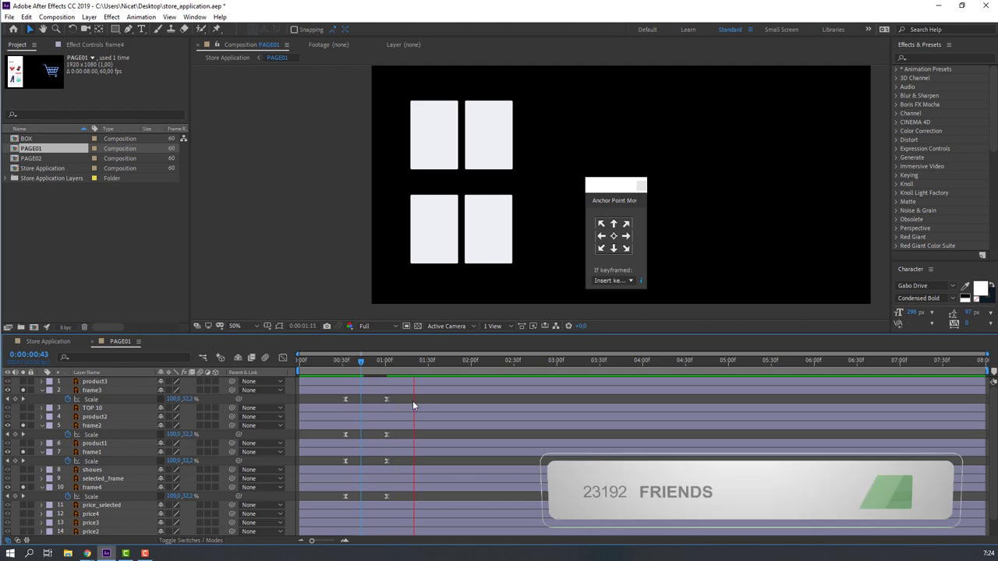
Adjust the easing handles of the frames' Scale keyframes in the speed graph, then return to the keyframe view.
drag(416, 398, 362, 518)
key(shift+F3)
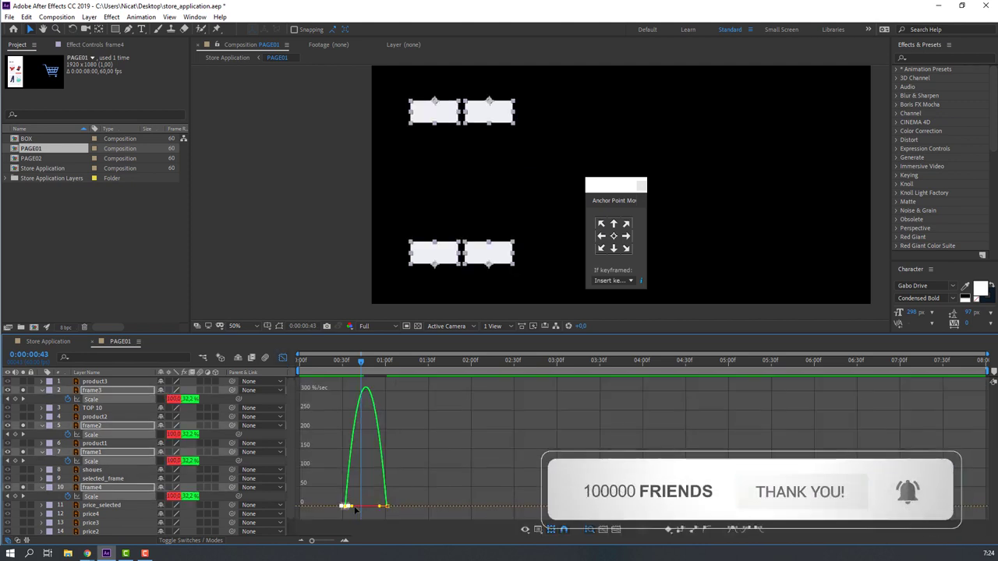
drag(355, 507, 361, 508)
drag(424, 500, 373, 512)
key(shift+F3)
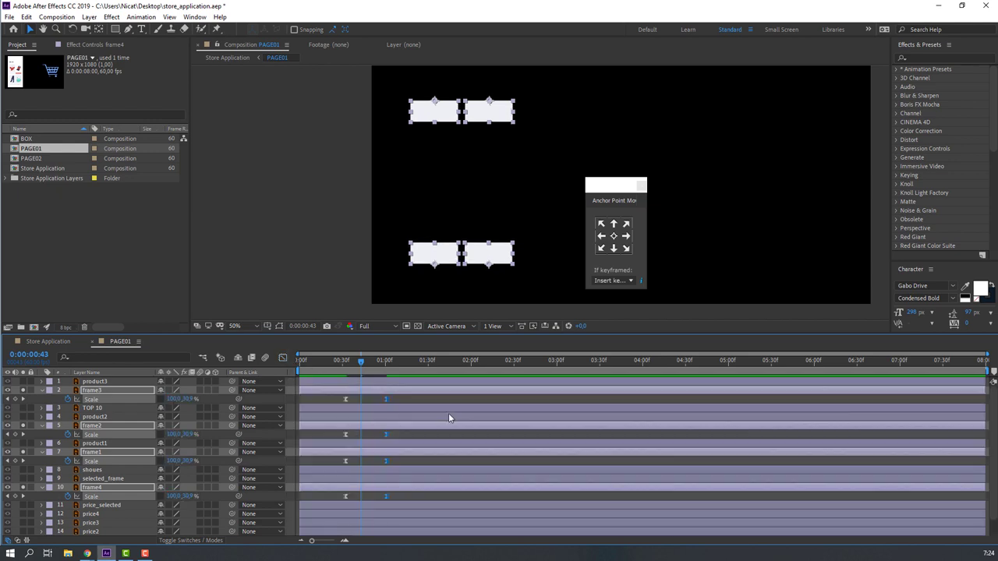
Move the ending Scale keyframes of the four frames to about 0:00:01:20 and preview the slower animation.
drag(414, 400, 369, 499)
drag(386, 497, 415, 497)
key(space)
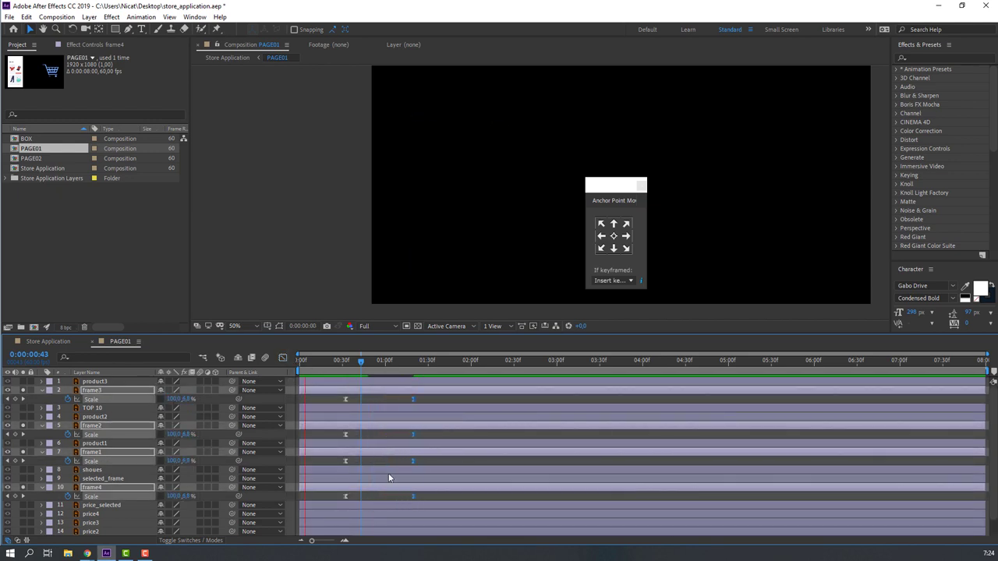
key(space)
Shift all Scale keyframes of the four frames together so that the animation begins at 0:00:00:00.
drag(361, 362, 345, 362)
drag(433, 401, 323, 508)
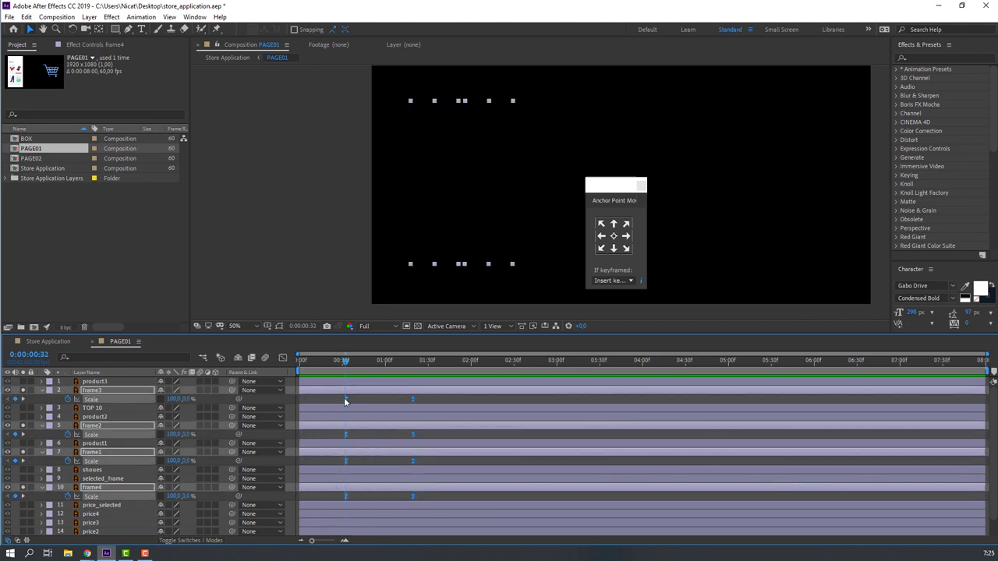
drag(346, 400, 301, 408)
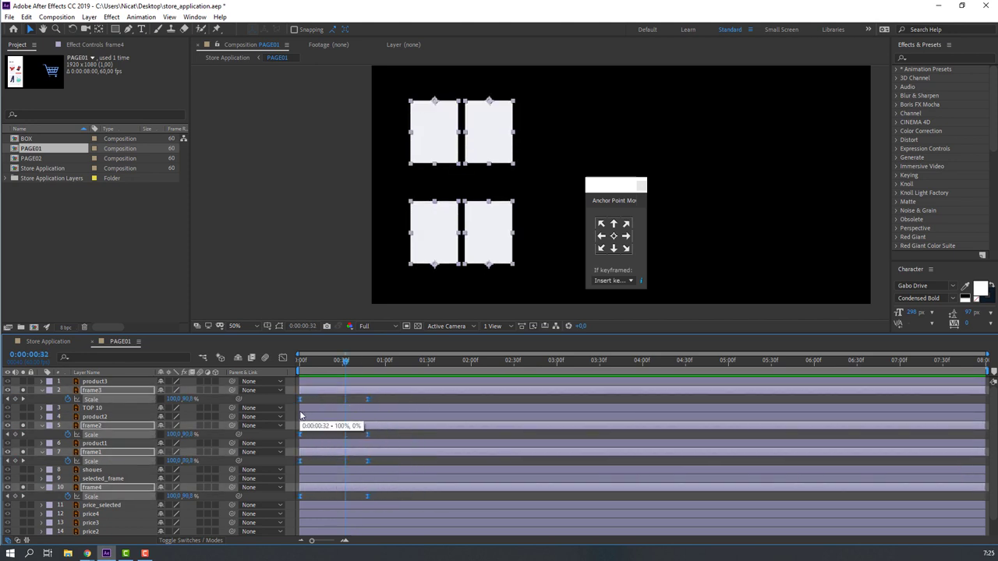
Stagger the frame1, frame2 and frame3 layers to start about 8 to 12 frames after frame4, and preview the animation.
click(317, 399)
drag(315, 425, 339, 454)
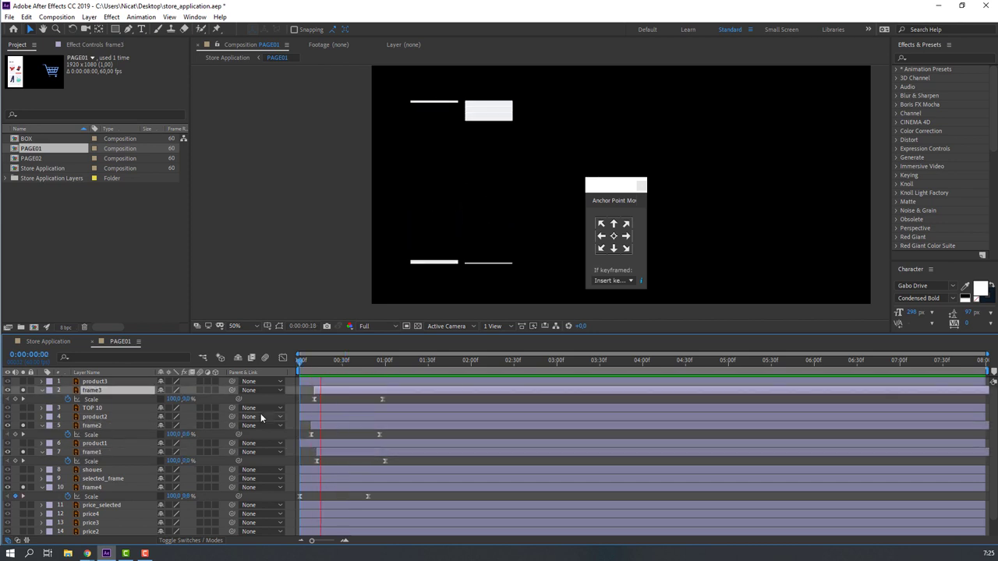
key(space)
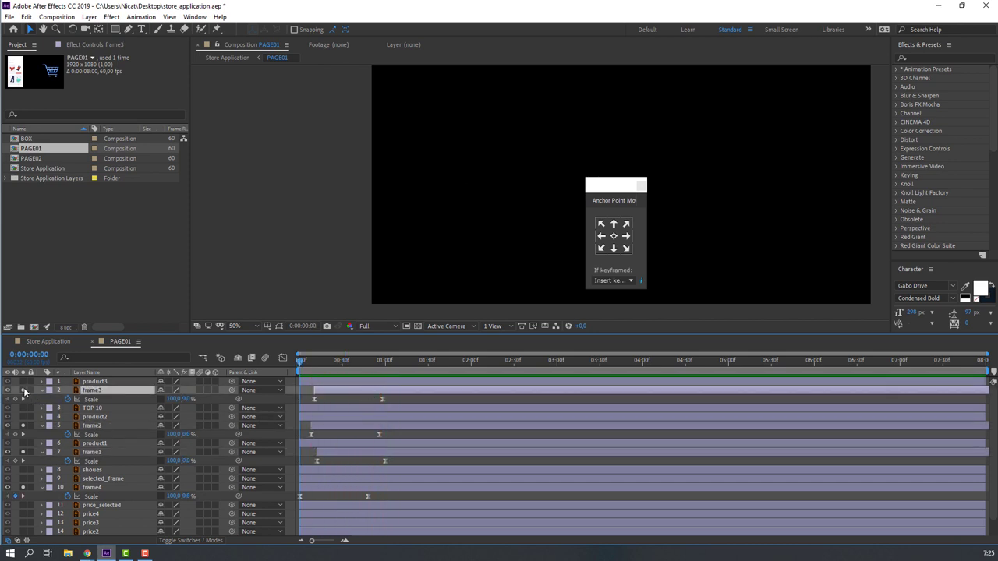
key(space)
Open Animation Composer and choose the Overshoot Scale From Anchor Point preset in 2D Layer Transformations, Scale, From Anchor Point Proportionately.
click(195, 16)
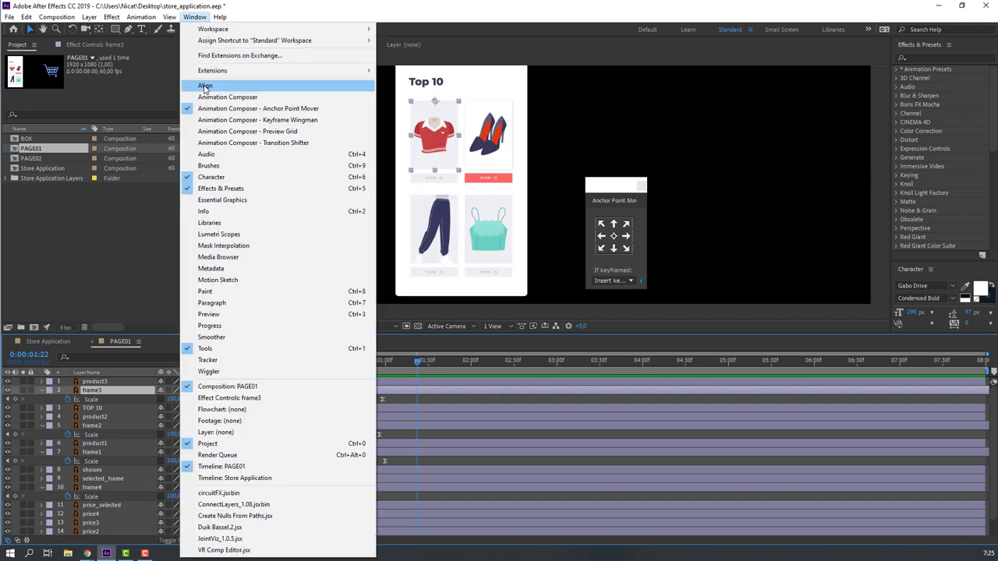
click(224, 97)
drag(644, 154, 533, 247)
drag(607, 189, 900, 206)
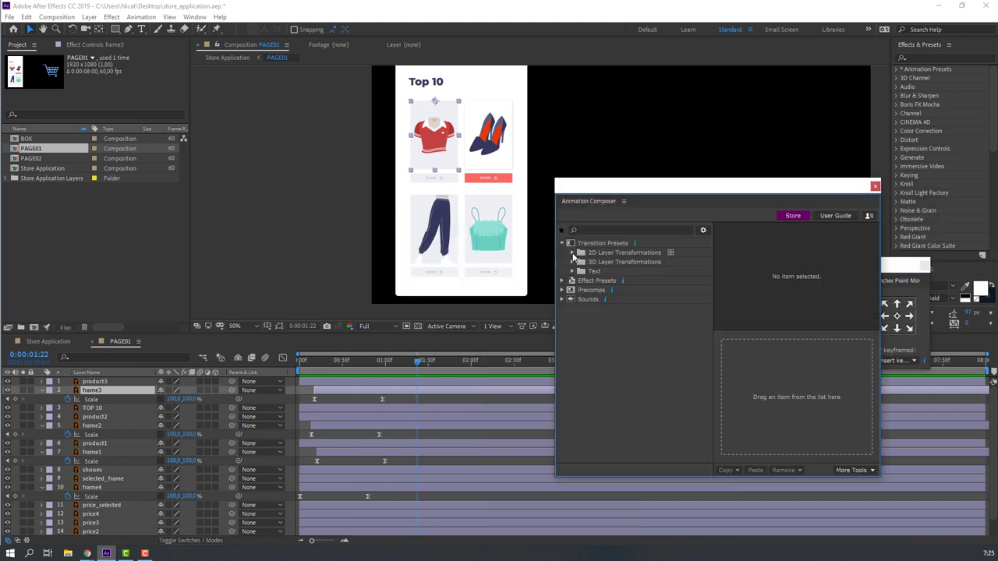
click(571, 253)
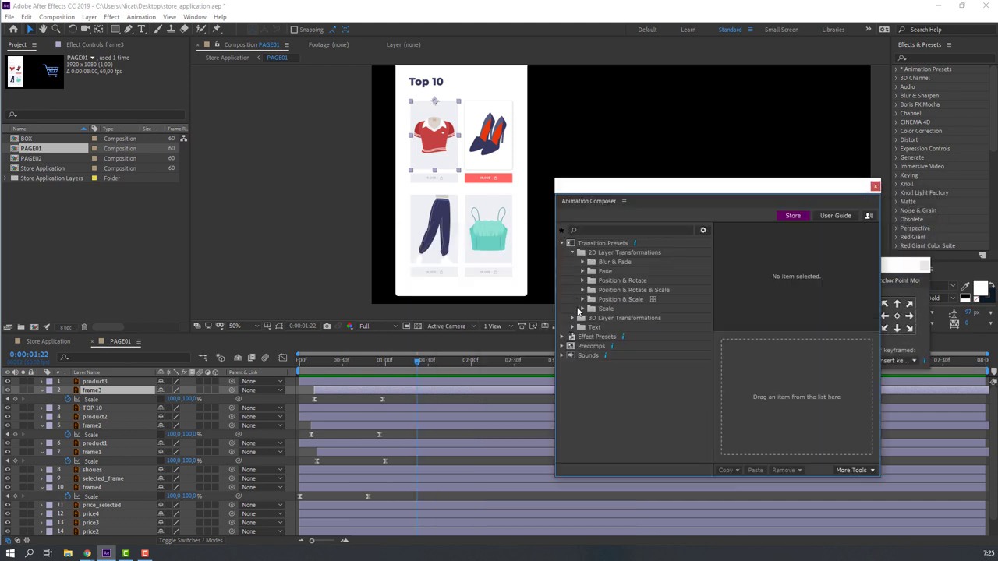
click(583, 309)
click(592, 318)
click(661, 336)
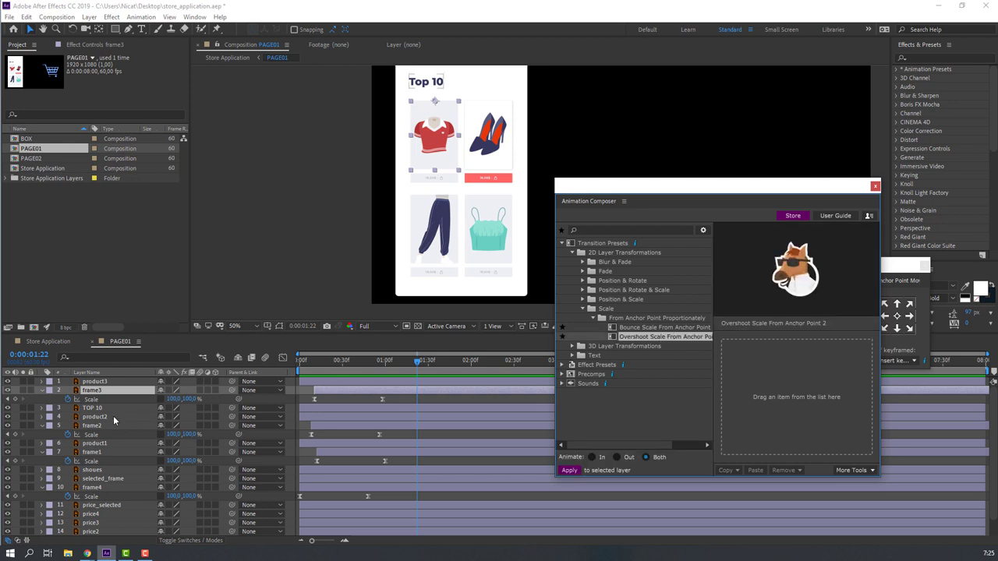
Apply the Overshoot Scale preset to the product1, product2, product3 and shoues layers.
click(435, 229)
shift+click(489, 243)
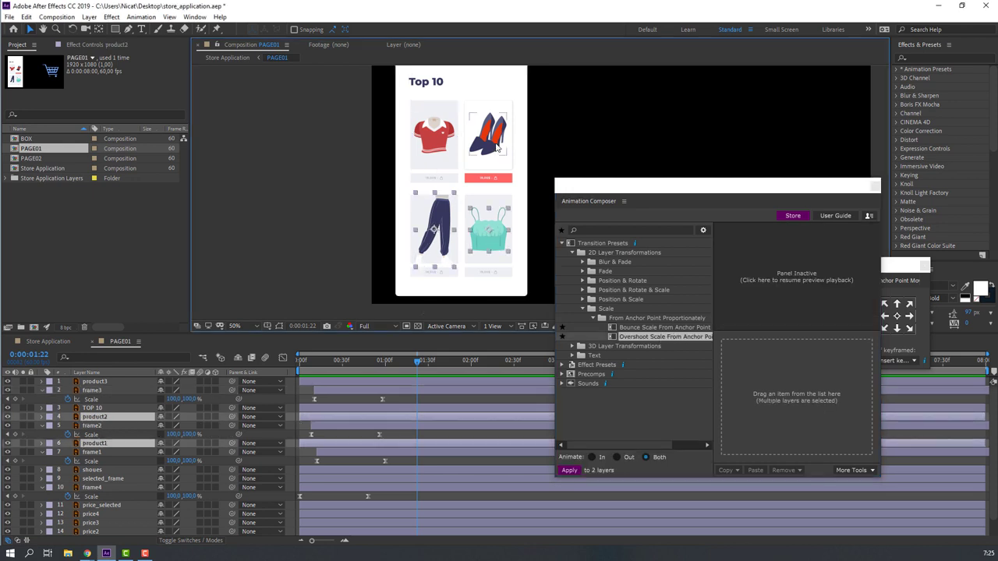
shift+click(495, 145)
shift+click(440, 142)
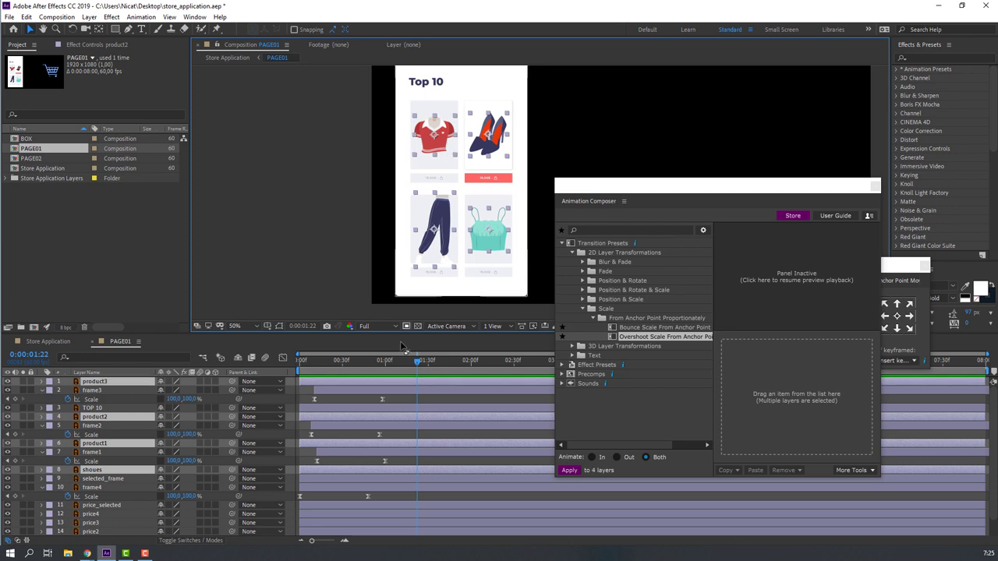
double_click(635, 338)
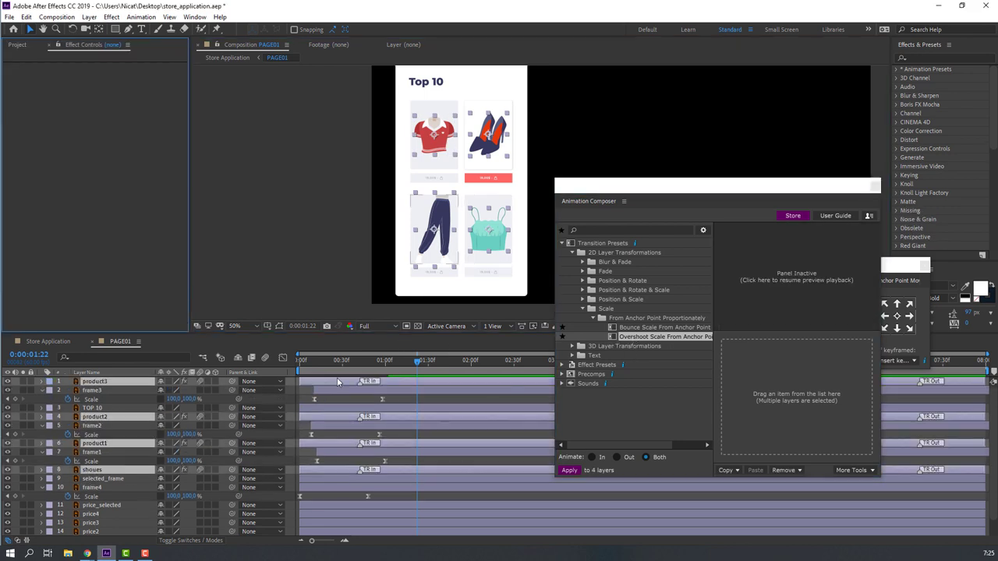
Stagger the three product layers and shoues to start between about 0:00:00:30 and 0:00:00:38, and preview the animation.
drag(332, 364, 316, 364)
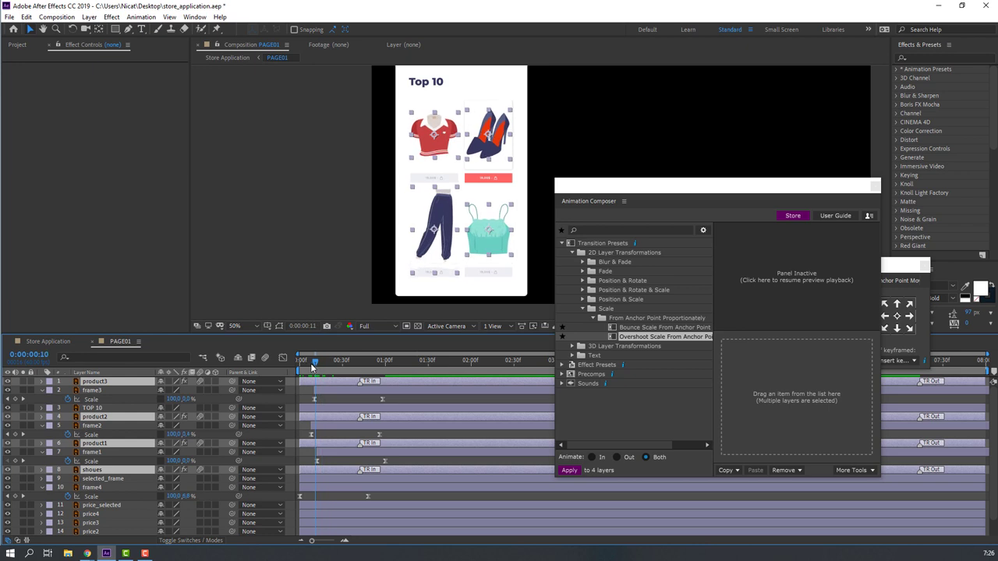
drag(328, 443, 379, 444)
drag(327, 381, 389, 381)
drag(350, 364, 373, 366)
drag(335, 417, 380, 417)
drag(336, 470, 379, 470)
click(358, 390)
drag(369, 362, 375, 382)
drag(412, 443, 427, 443)
drag(405, 470, 429, 470)
key(space)
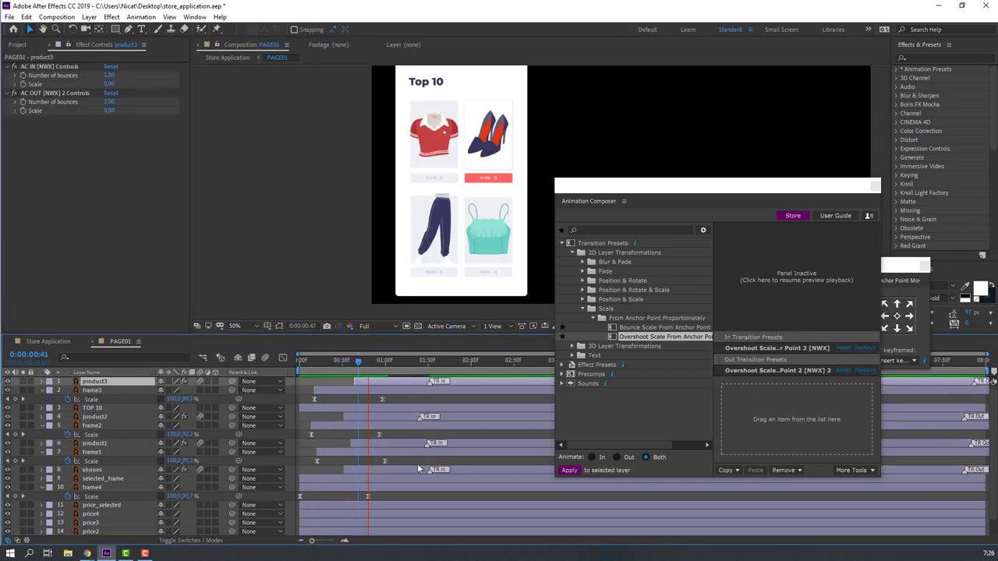
Apply the Overshoot Scale preset to the layers price1 through price4.
drag(340, 365, 272, 376)
click(92, 487)
scroll(92, 522, down, 2)
click(92, 523)
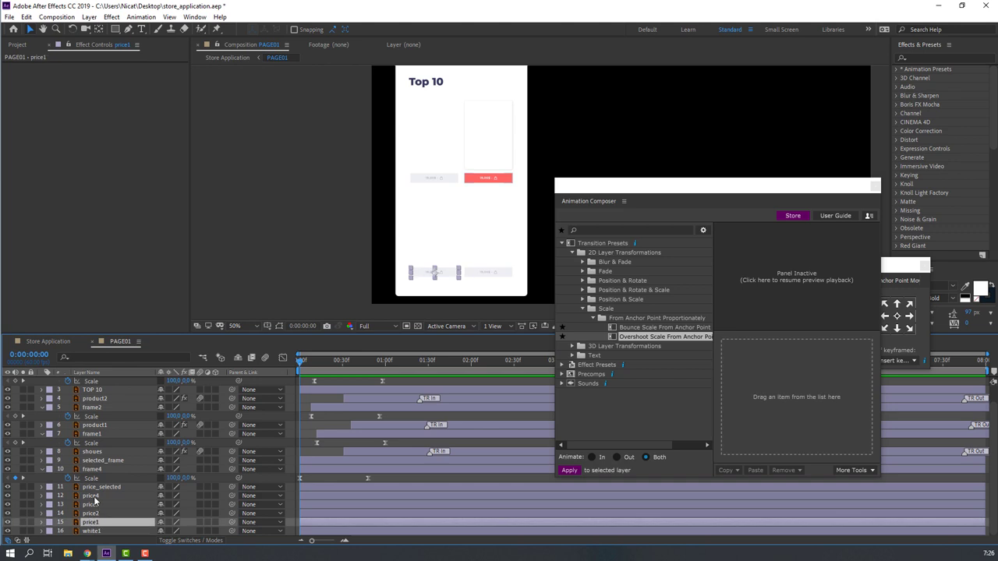
shift+click(93, 497)
double_click(641, 338)
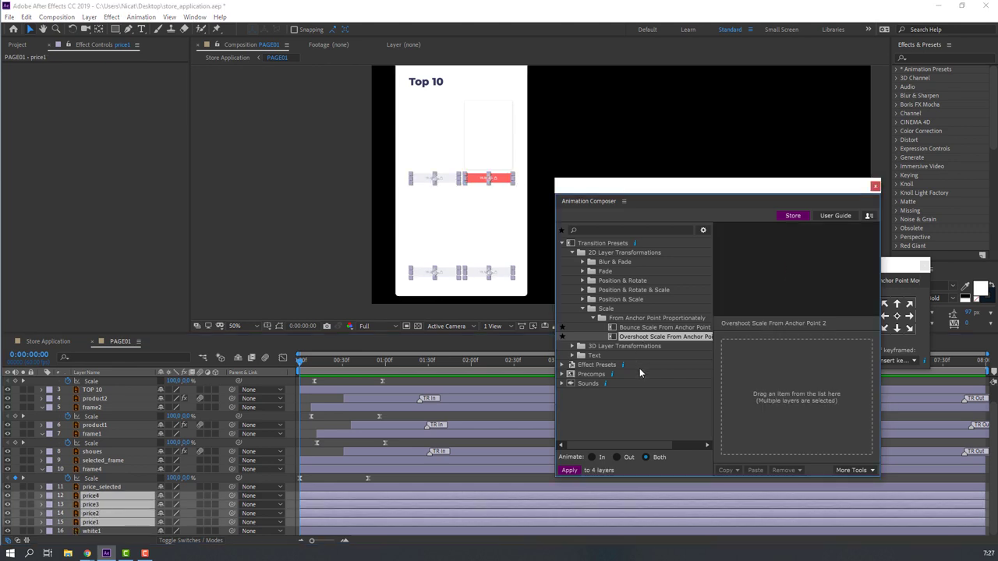
Stagger the price1 to price4 layers to start between about 0:00:00:12 and 0:00:00:23, and preview the result.
click(329, 497)
drag(329, 505, 346, 505)
mouse_move(321, 514)
mouse_down()
mouse_move(350, 514)
mouse_move(335, 523)
mouse_up()
key(space)
key(space)
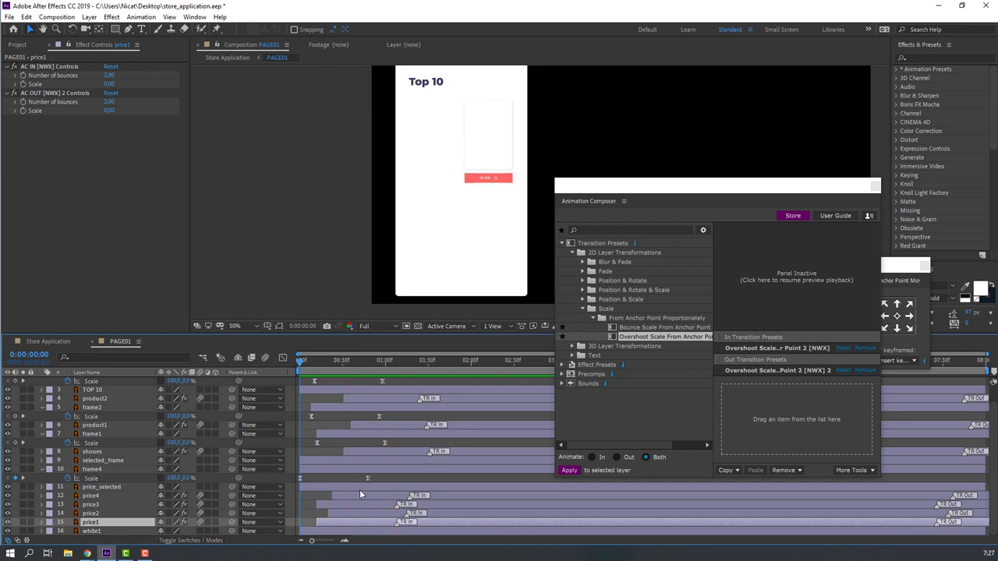
key(space)
Move the selected_frame layer to start at 0:00:00:45.
click(90, 460)
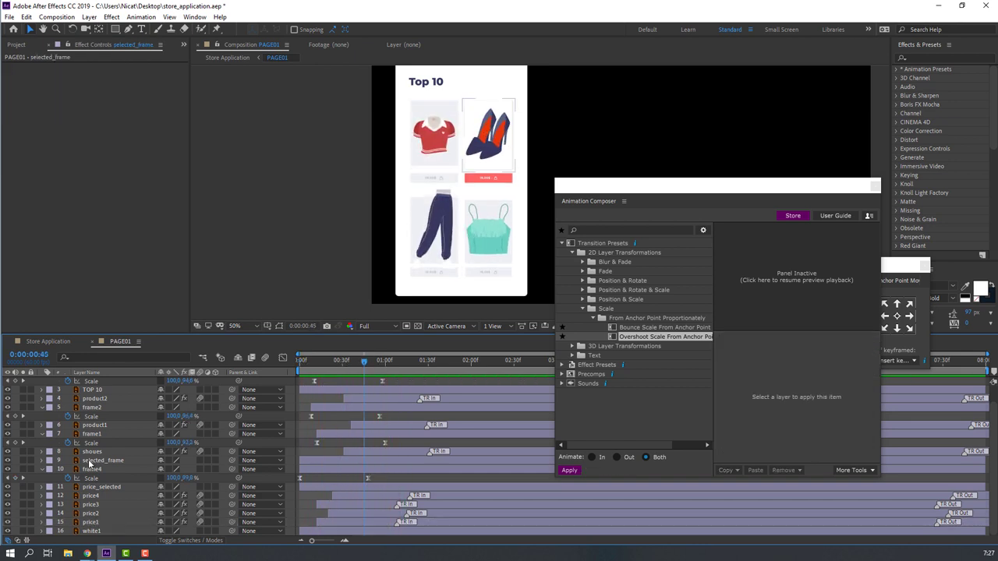
click(360, 461)
drag(352, 462, 382, 466)
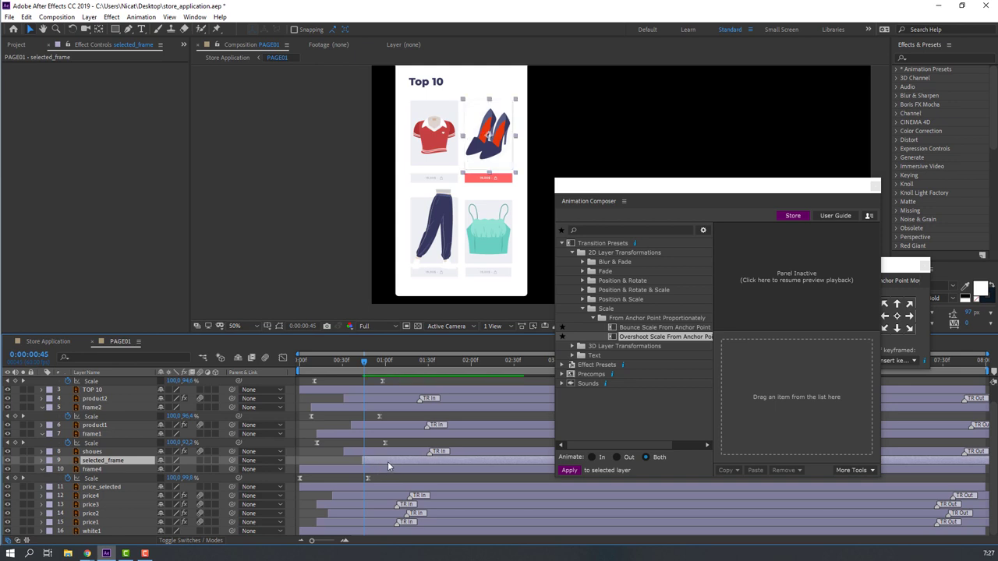
Fade in selected_frame with Opacity keyframes of 0% at 0:00:00:45 and 100% at 0:00:01:00.
key(t)
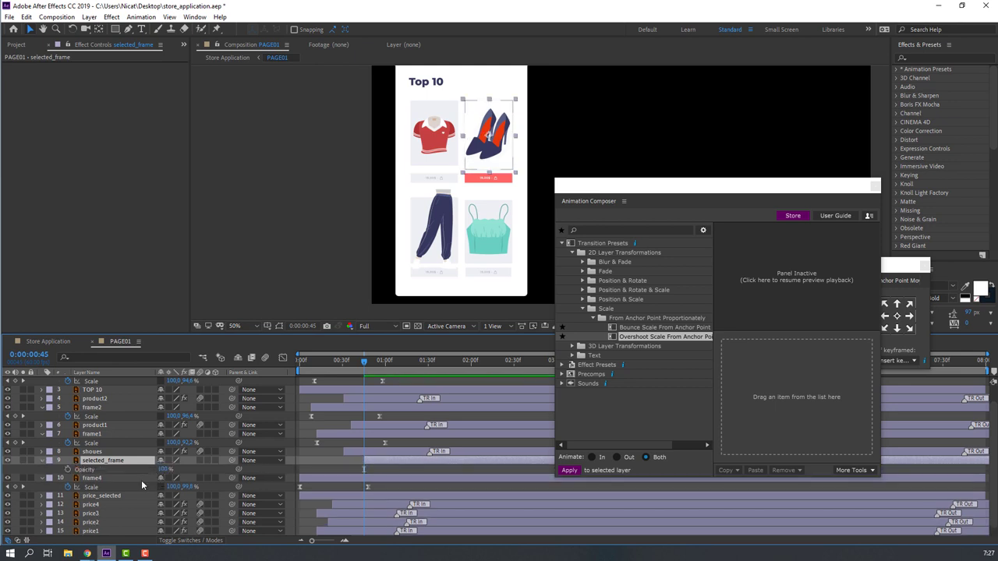
drag(164, 471, 25, 470)
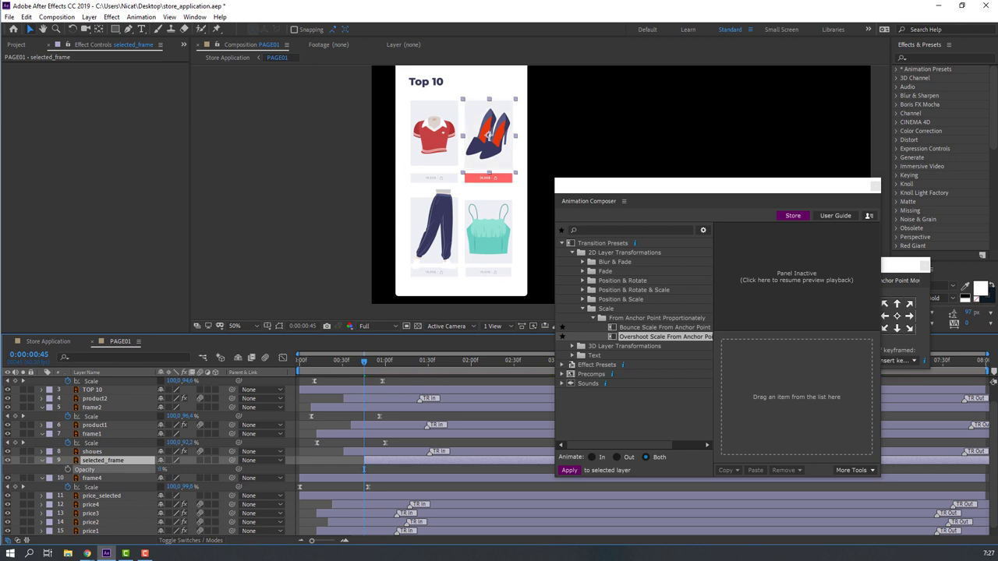
click(68, 470)
drag(367, 364, 385, 362)
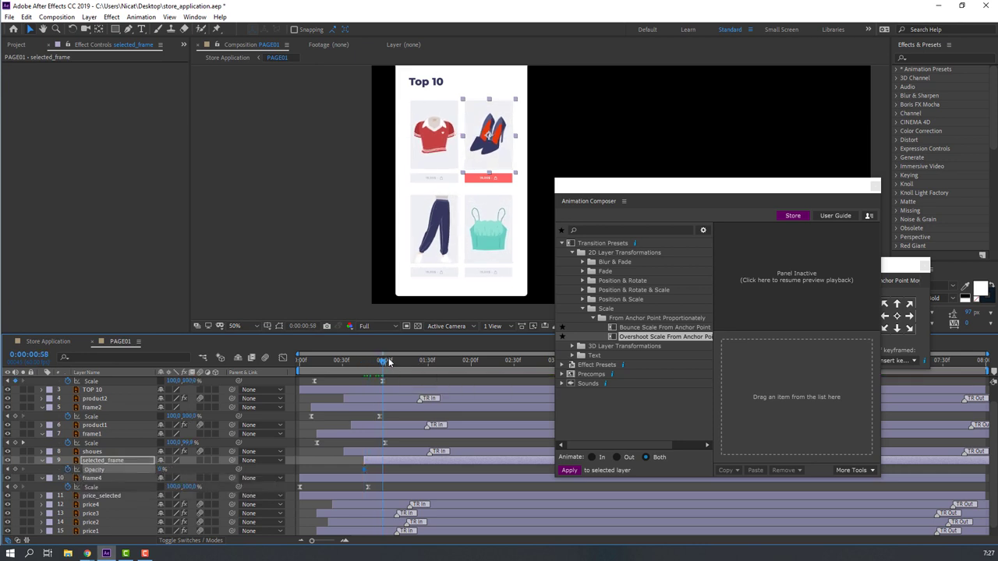
drag(163, 469, 298, 469)
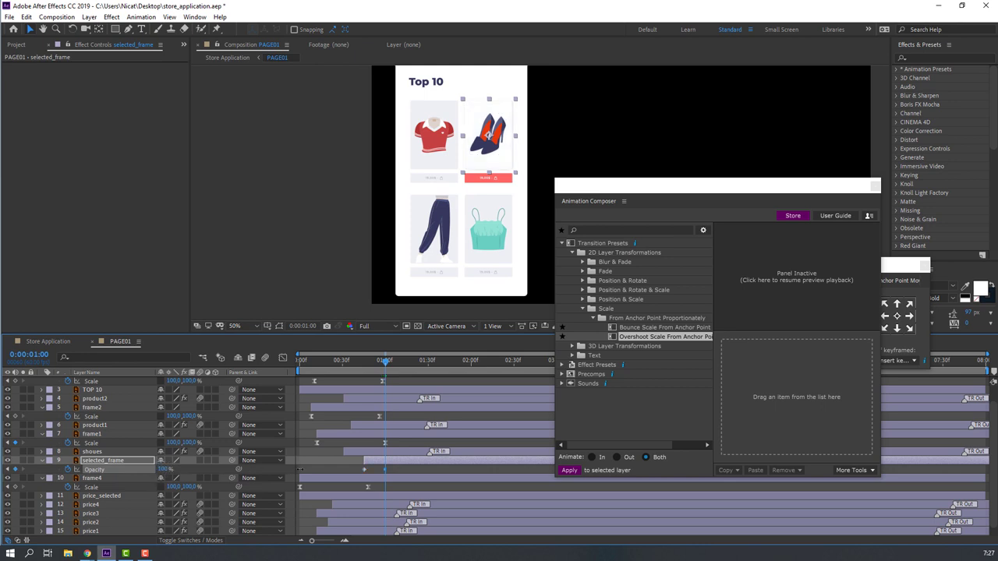
Delay the selected_frame layer to start at about 0:00:01:05 and preview its fade-in.
click(358, 361)
drag(360, 364, 393, 365)
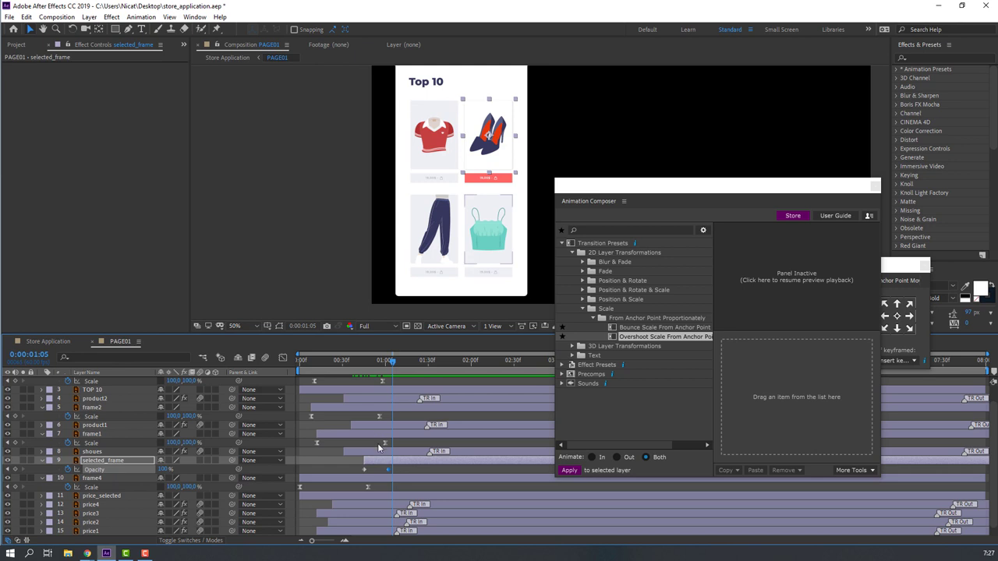
drag(382, 461, 405, 464)
key(space)
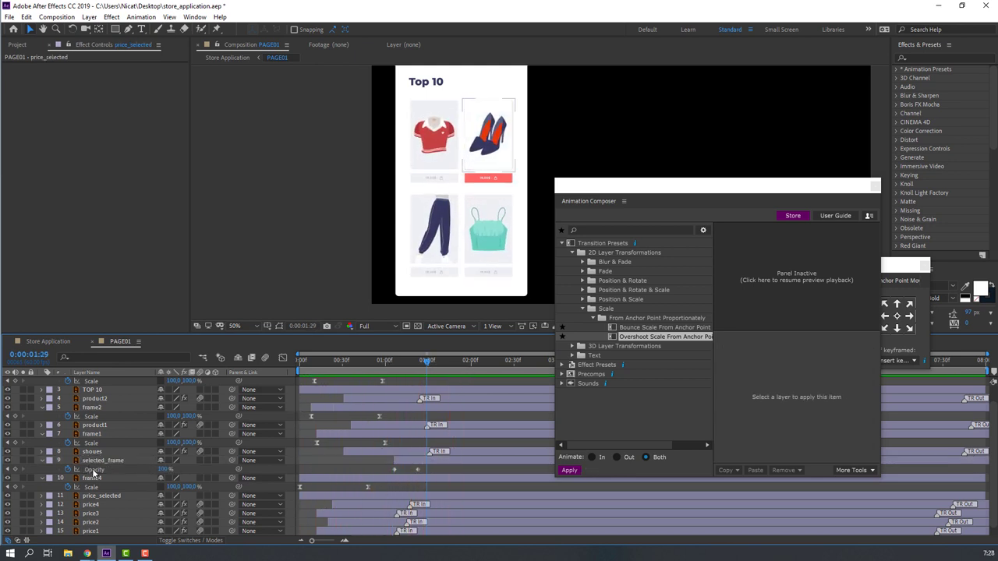
Copy the Opacity keyframes of selected_frame and paste them onto price_selected at 0:00:00:00.
click(94, 471)
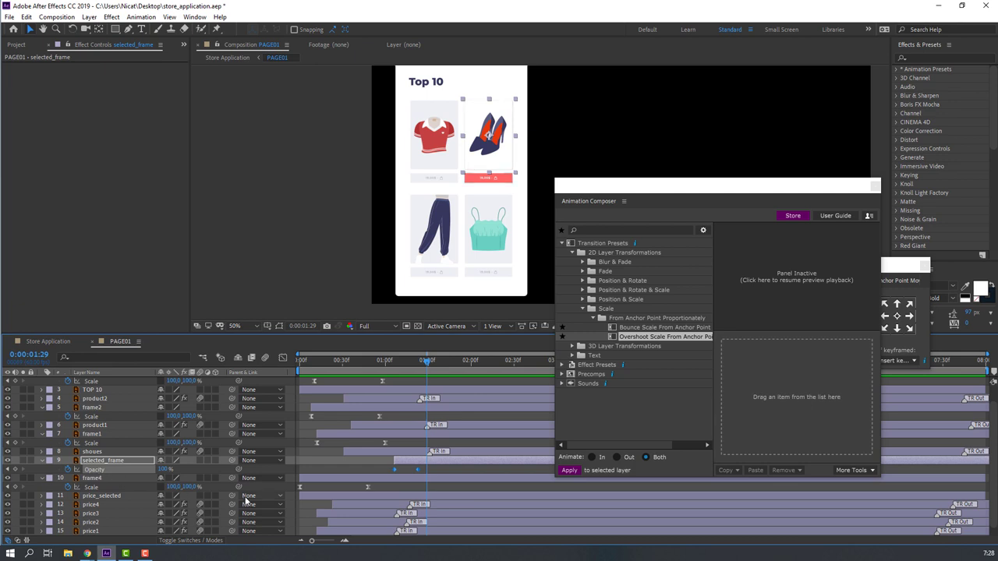
click(101, 495)
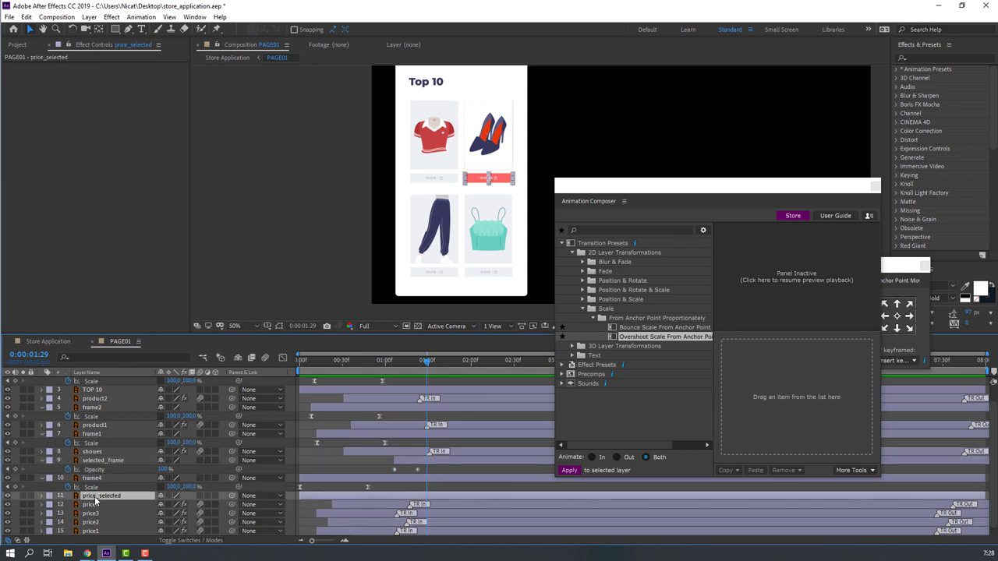
key(Home)
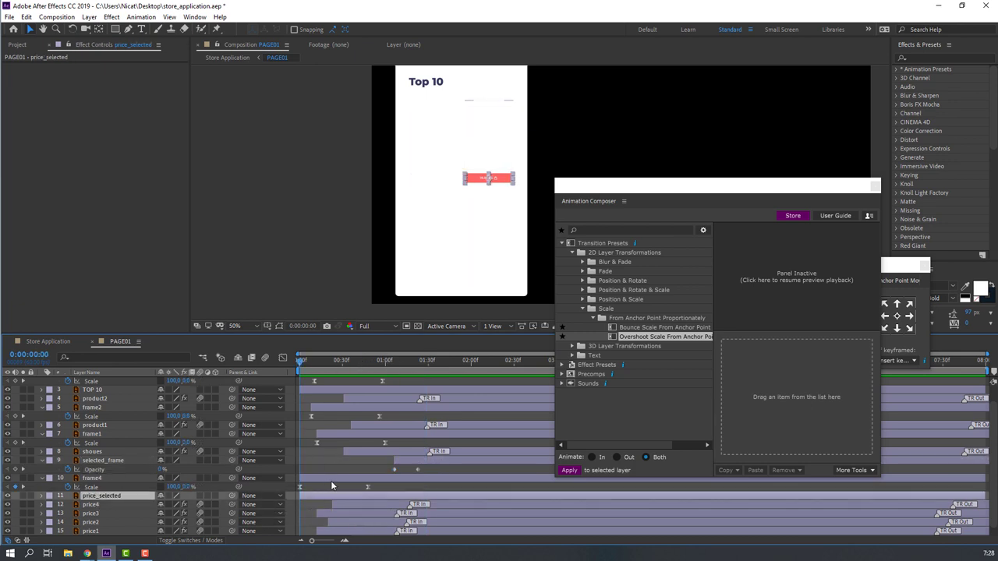
key(Return)
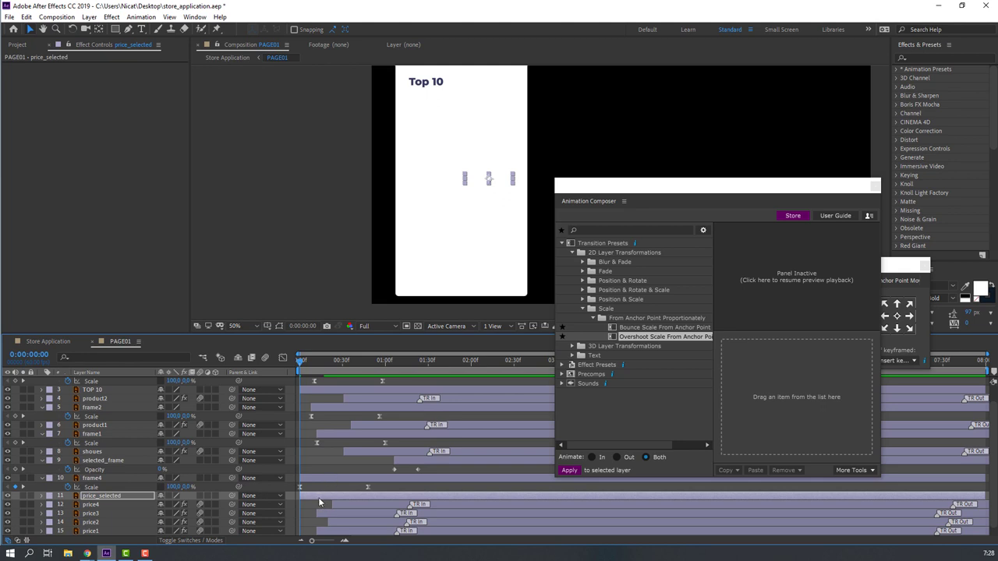
Move the price_selected layer to start at about 0:00:01:05, in line with selected_frame, and preview the animation.
drag(310, 494, 381, 498)
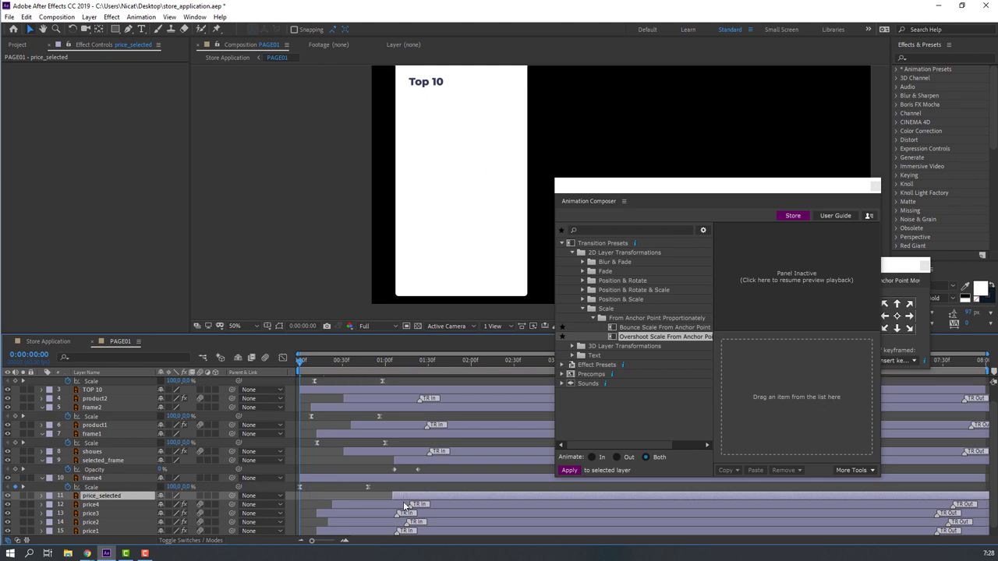
mouse_move(387, 362)
mouse_down()
mouse_move(420, 366)
mouse_move(387, 366)
mouse_up()
key(Home)
drag(750, 187, 819, 193)
key(space)
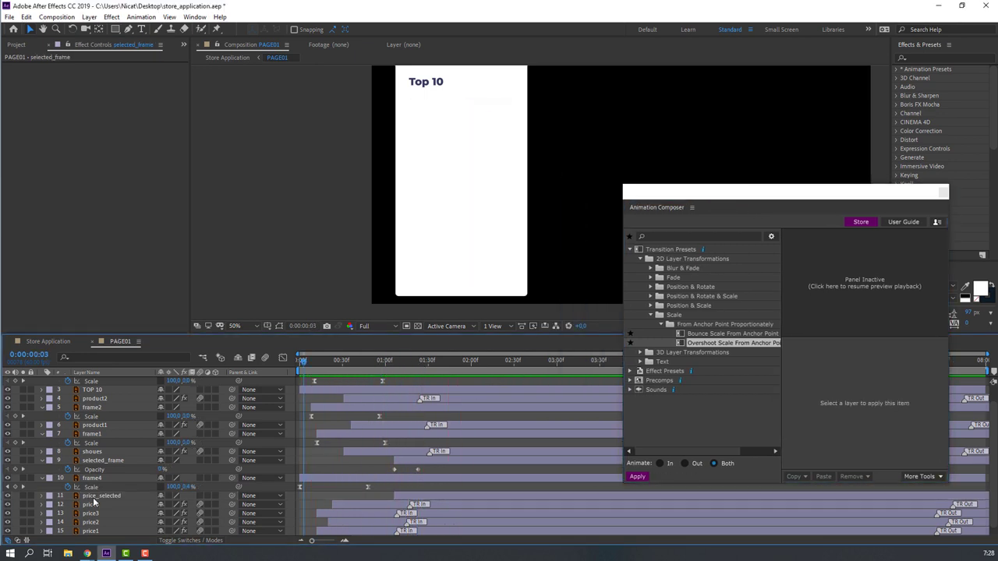
Place price_selected directly below selected_frame in the layer order and delay both layers to start at about 0:00:01:27.
click(97, 496)
drag(104, 479, 104, 477)
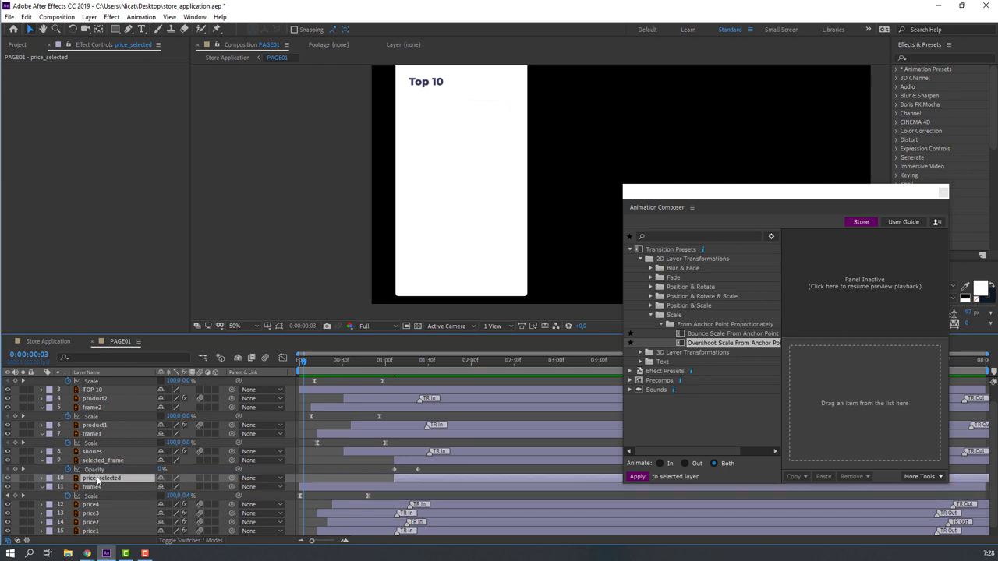
click(41, 461)
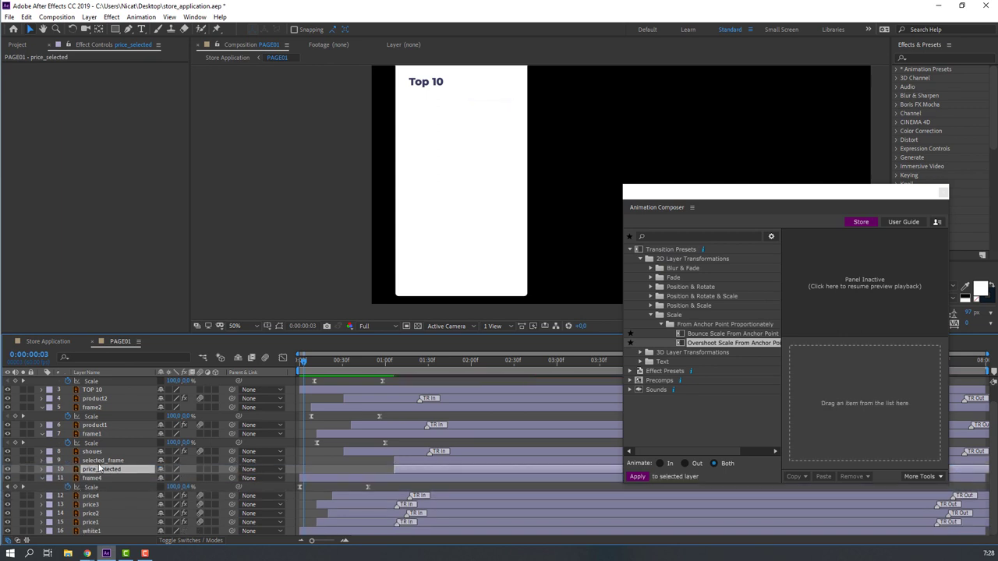
ctrl+click(103, 461)
drag(394, 460, 409, 460)
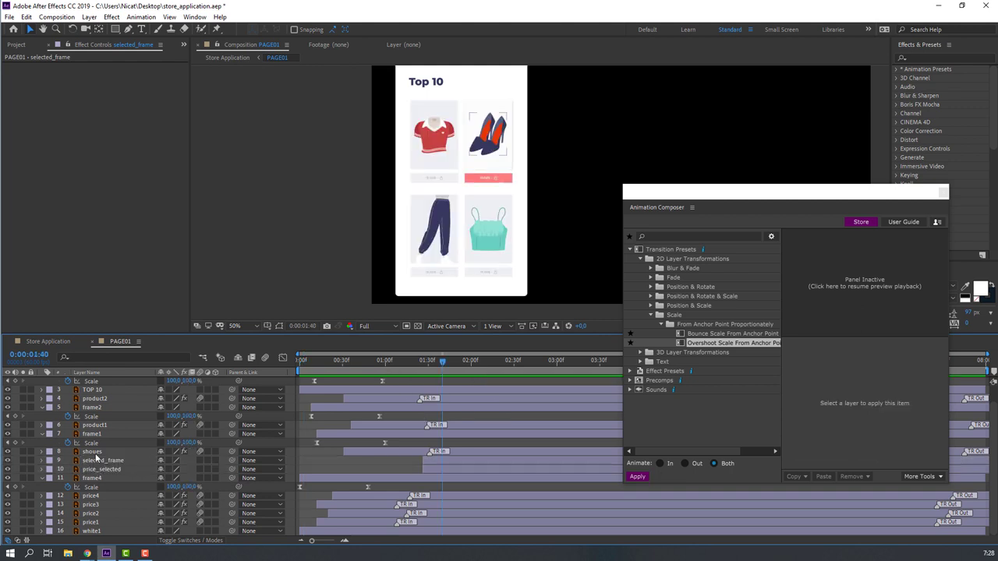
Keyframe the Scale of the shoues layer to grow to 110%, starting in line with the start of selected_frame, and preview it.
click(92, 452)
key(s)
drag(420, 363, 441, 364)
click(68, 464)
click(68, 460)
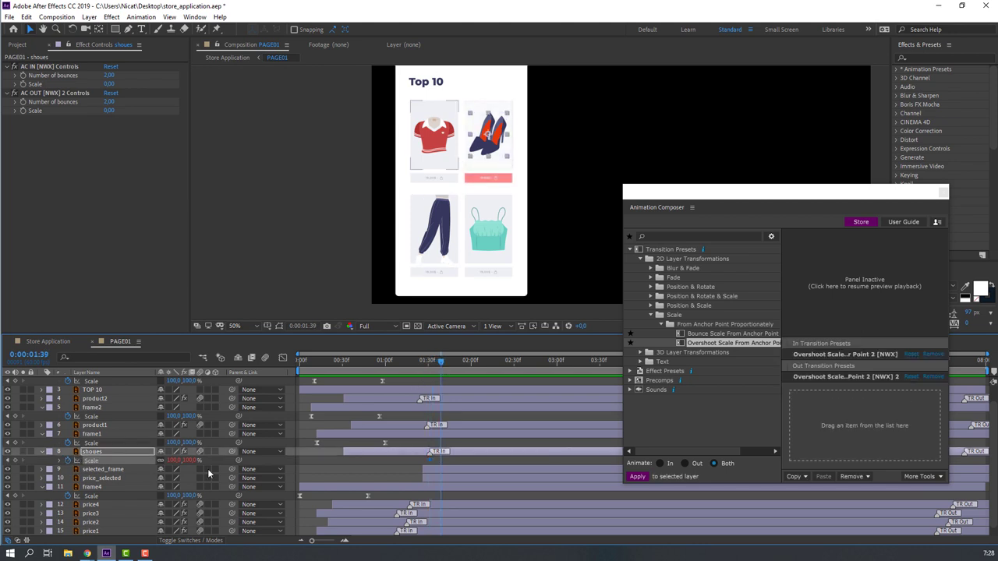
click(172, 468)
click(173, 461)
text(110)
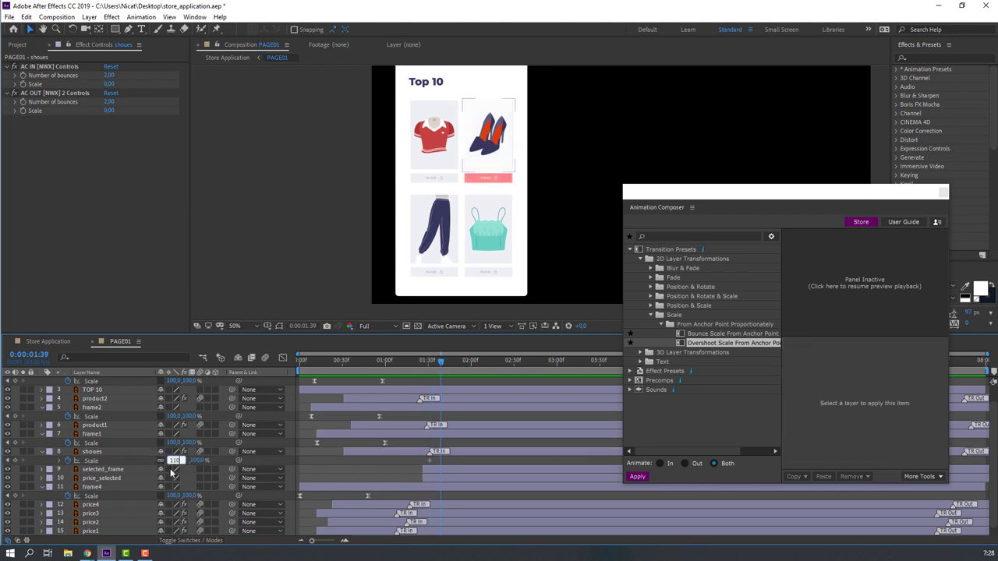
key(Return)
drag(418, 365, 444, 368)
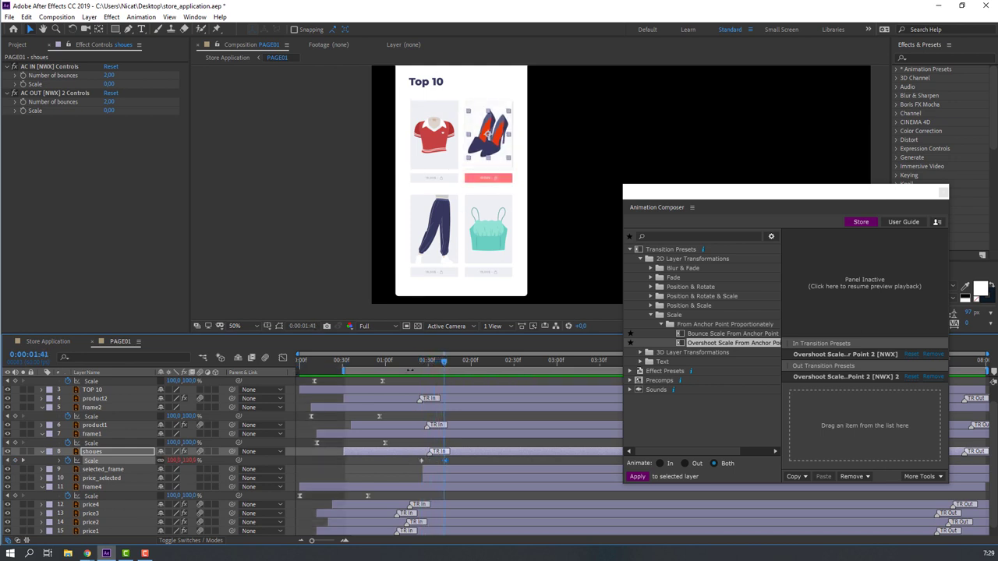
drag(421, 365, 447, 370)
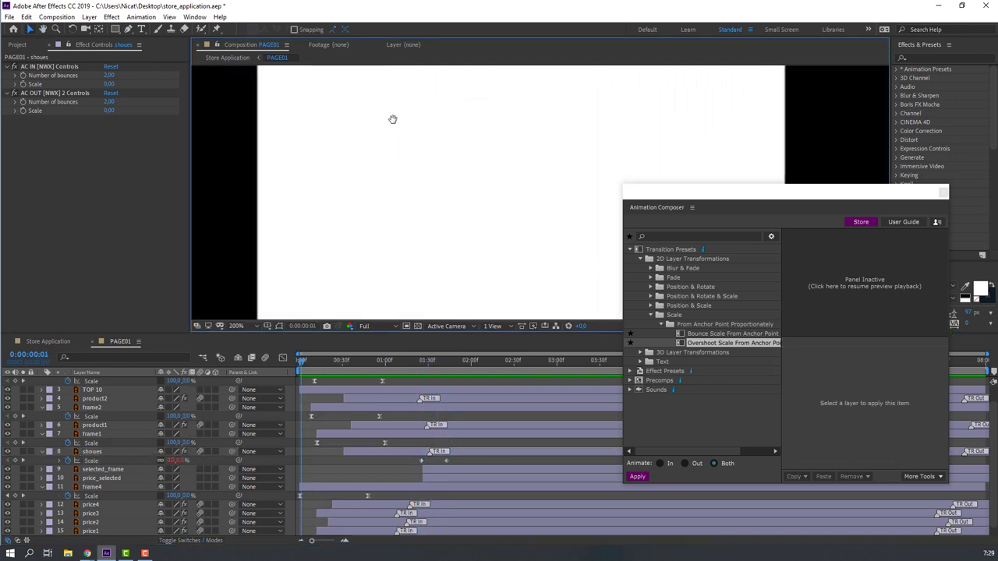
Add a text layer reading TOP 10 beside the existing Top 10 heading.
drag(393, 119, 361, 184)
click(142, 30)
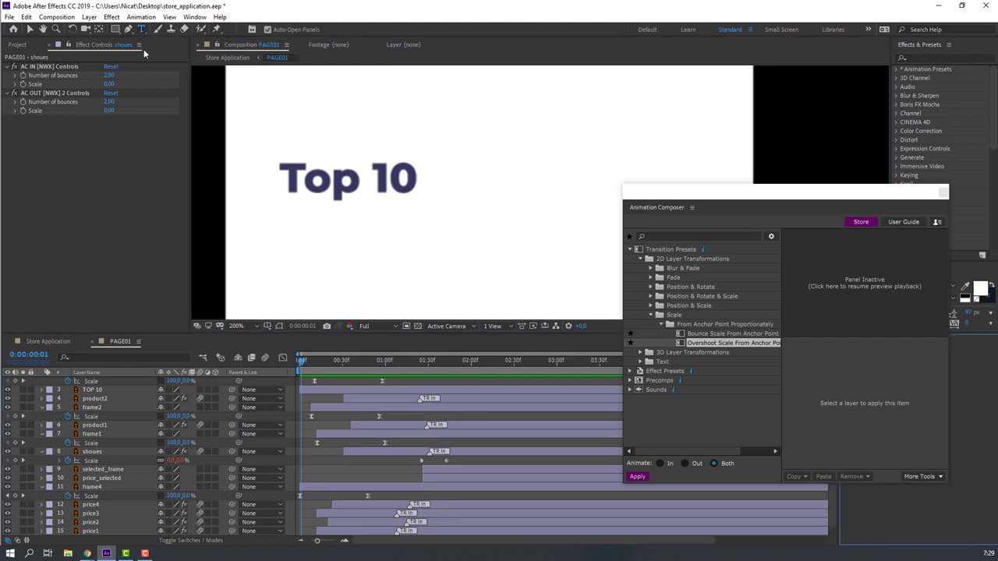
click(285, 243)
text(T)
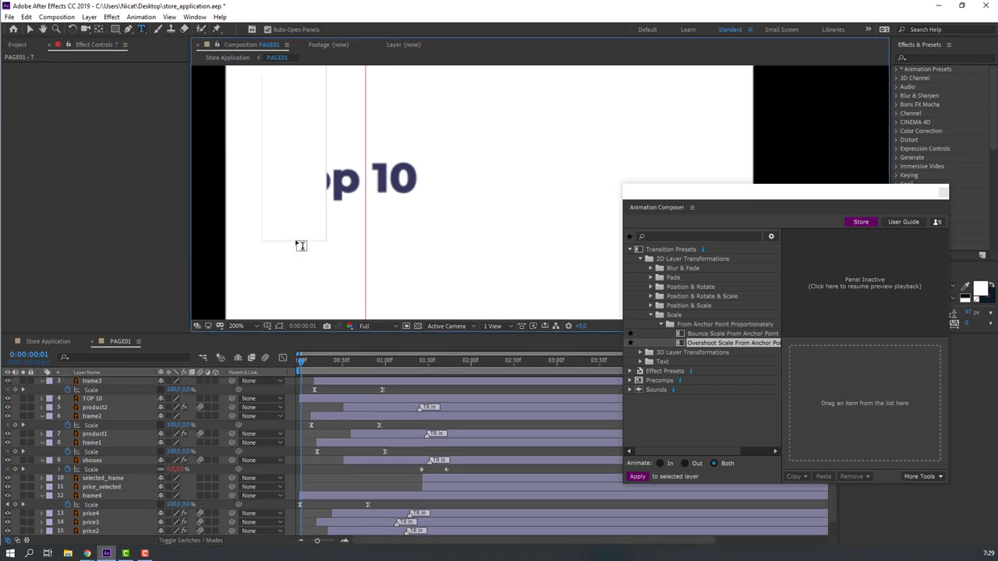
text(OP 11)
Reduce the new TOP 10 text to 62 px and fill it with the dark blue sampled from the original heading.
drag(825, 192, 746, 262)
click(614, 140)
key(ctrl+a)
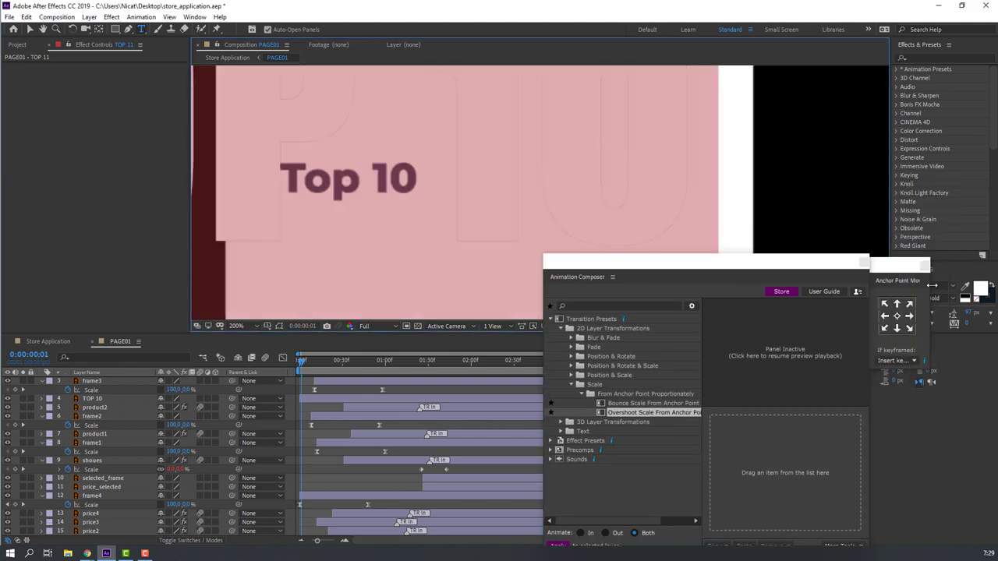
drag(912, 274, 879, 360)
drag(912, 314, 807, 332)
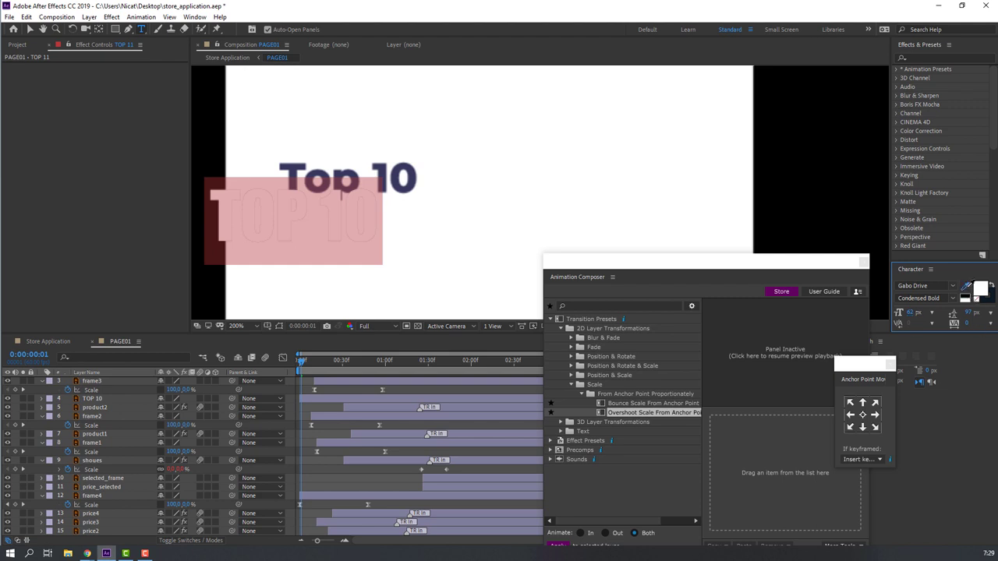
click(408, 173)
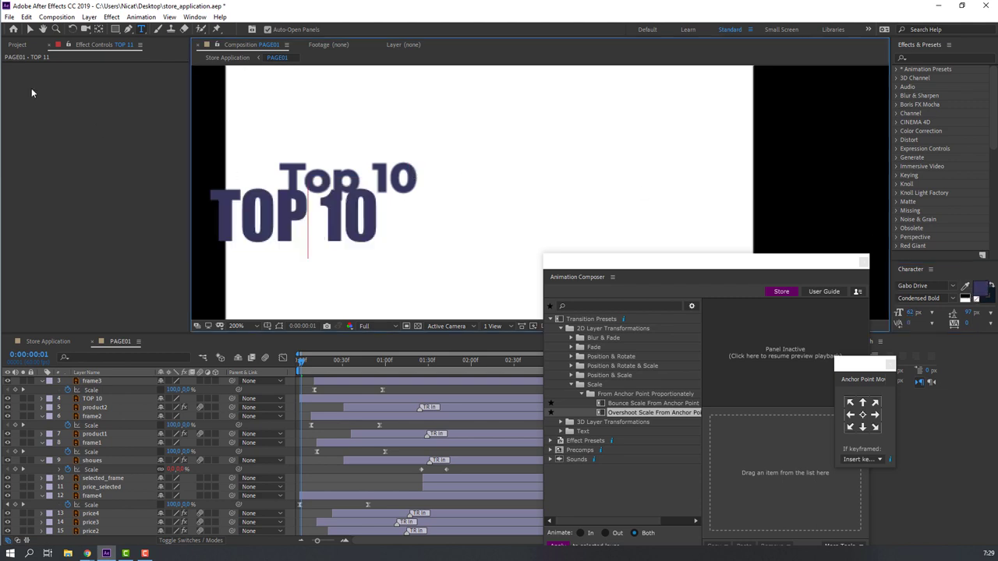
Reduce the new TOP 10 text to 44 px and put it in place of the original heading, deleting the old TOP 10 layer.
click(29, 28)
drag(262, 221, 335, 250)
drag(898, 314, 902, 313)
drag(308, 224, 315, 210)
click(316, 192)
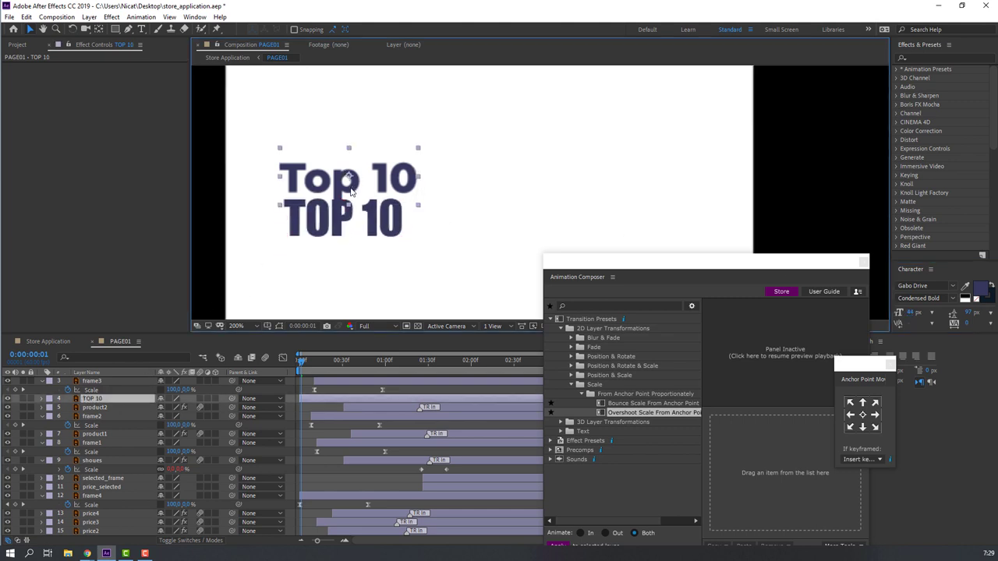
key(Delete)
drag(328, 229, 327, 197)
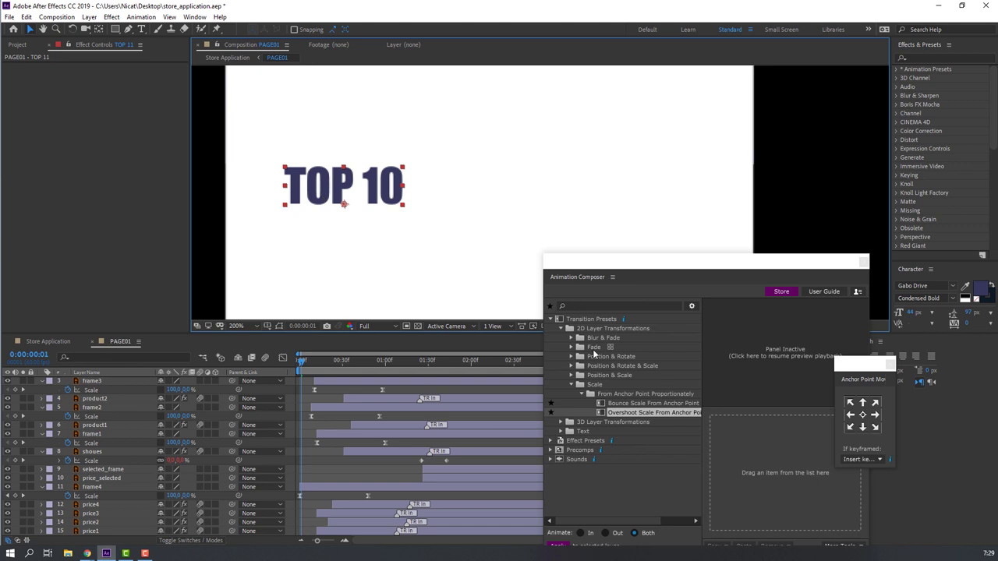
Apply the Bottom variant of the Overshoot Position & Scale Characters text preset to the TOP 10 text for both transitions and preview it.
click(560, 329)
click(561, 347)
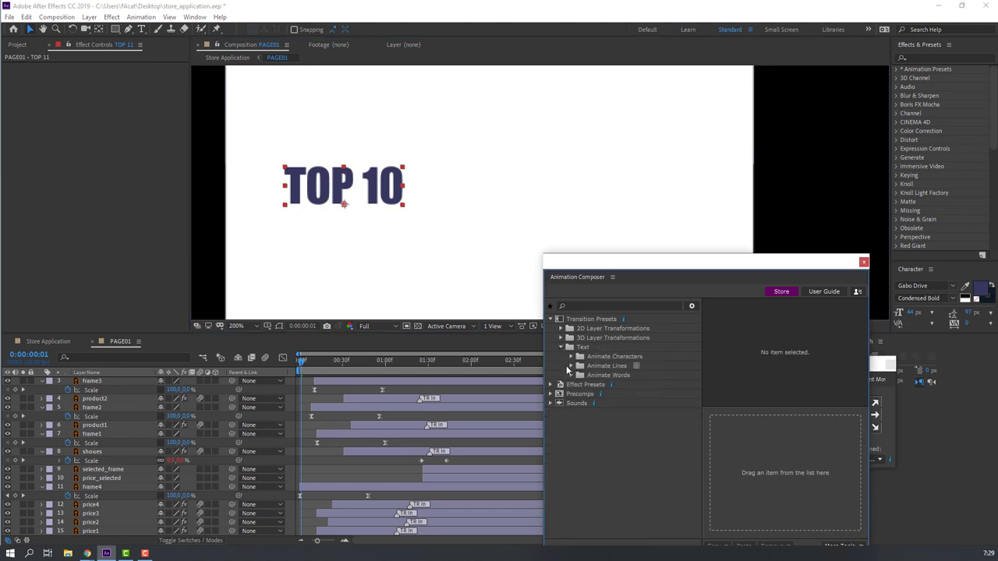
click(571, 357)
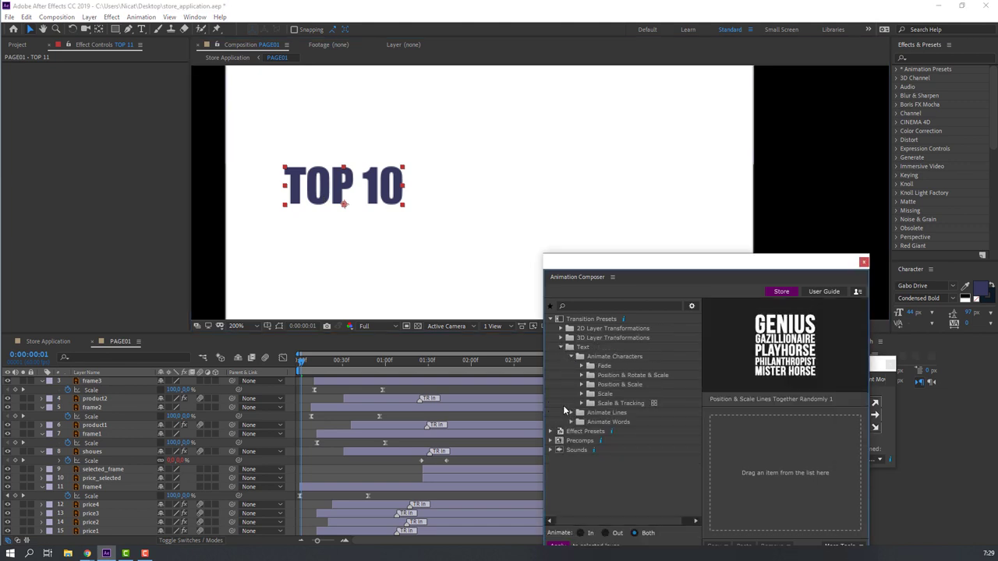
click(581, 385)
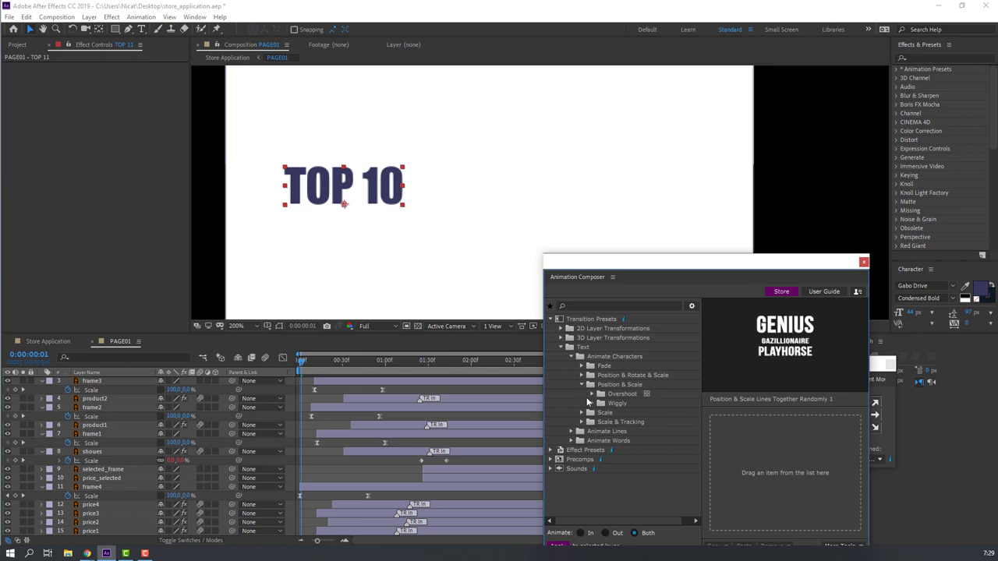
click(591, 394)
click(601, 403)
double_click(639, 412)
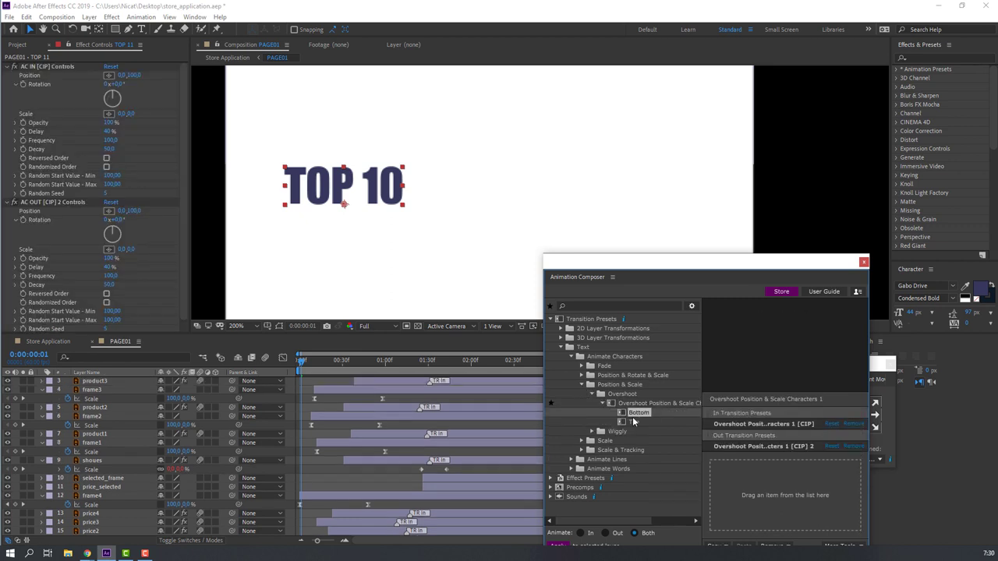
key(space)
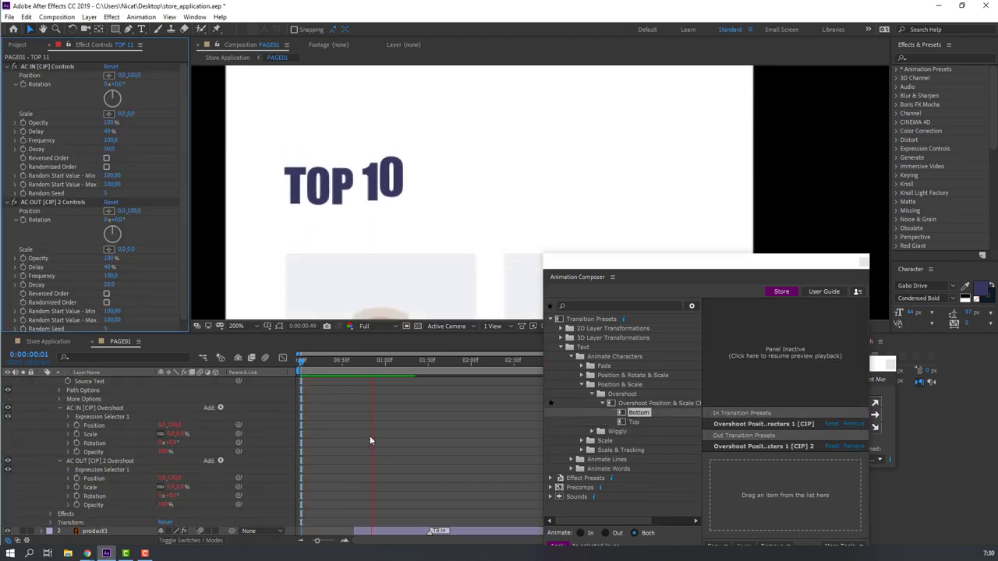
scroll(376, 451, up, 1)
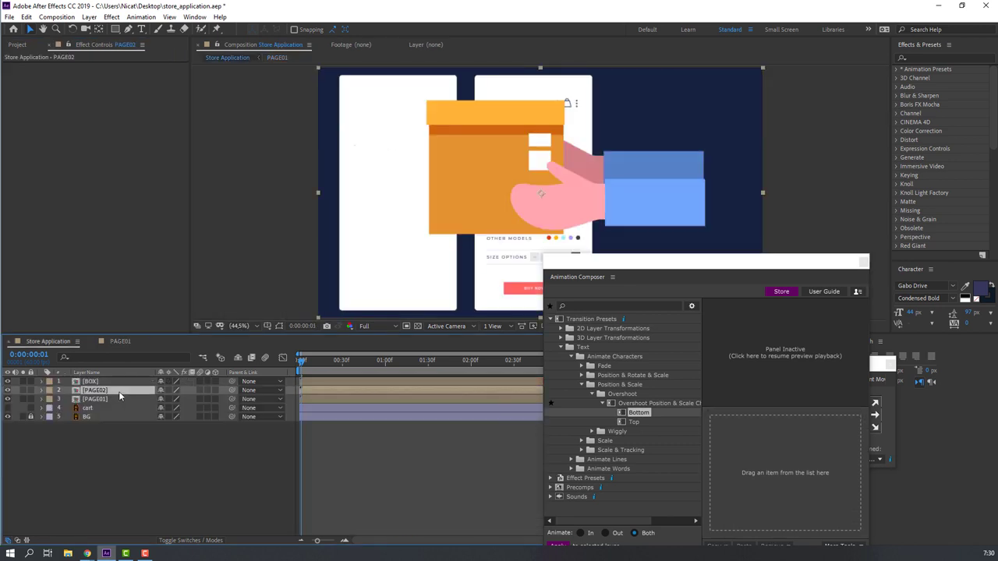
Hide the BOX and PAGE02 layers in the Store Application composition and preview the PAGE01 animation.
shift+click(94, 382)
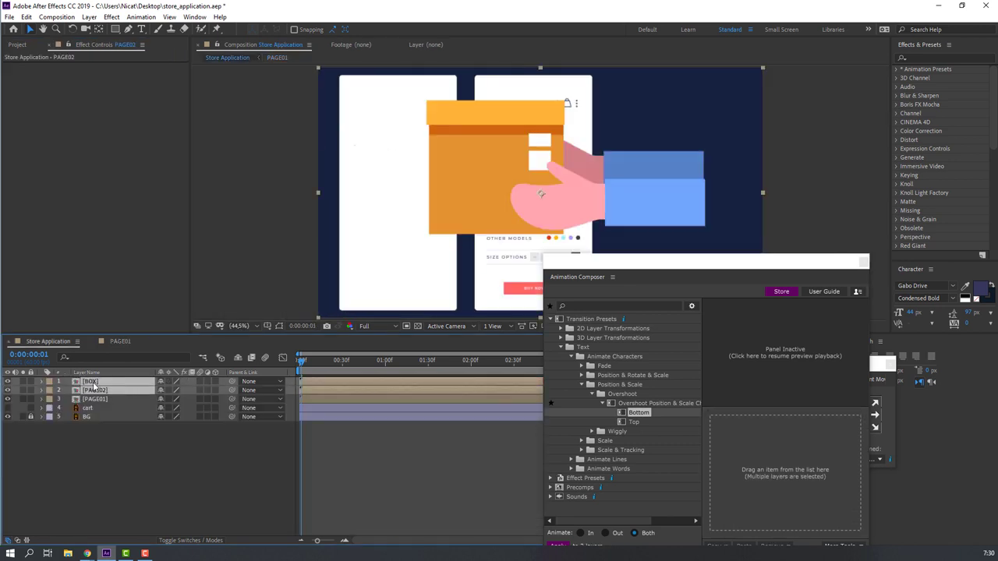
drag(9, 382, 8, 391)
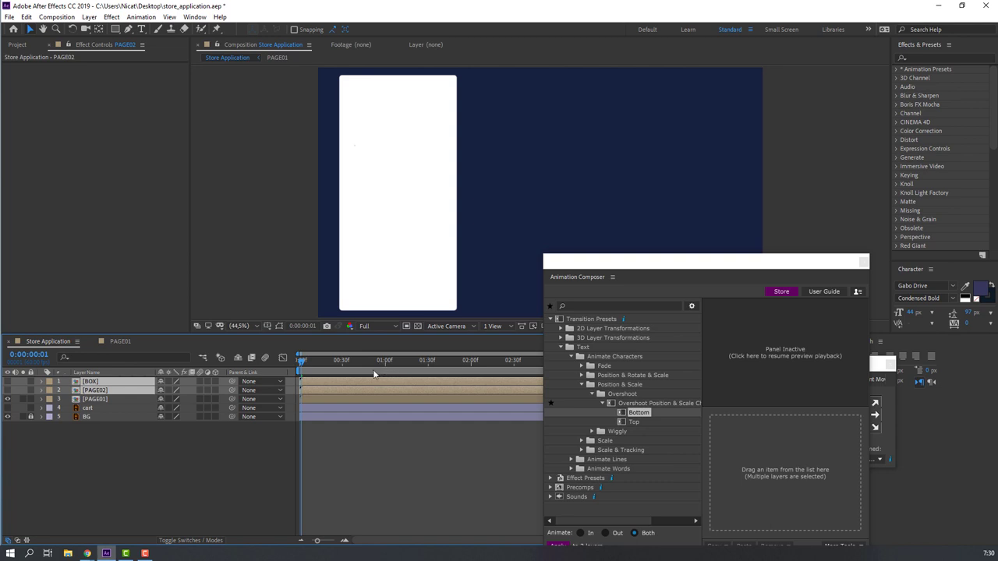
key(space)
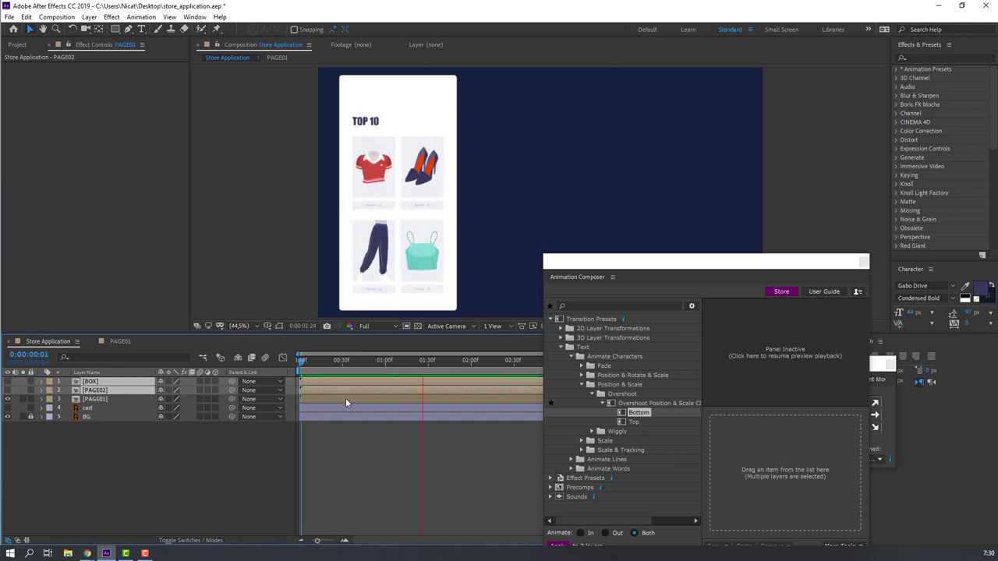
key(space)
key(space)
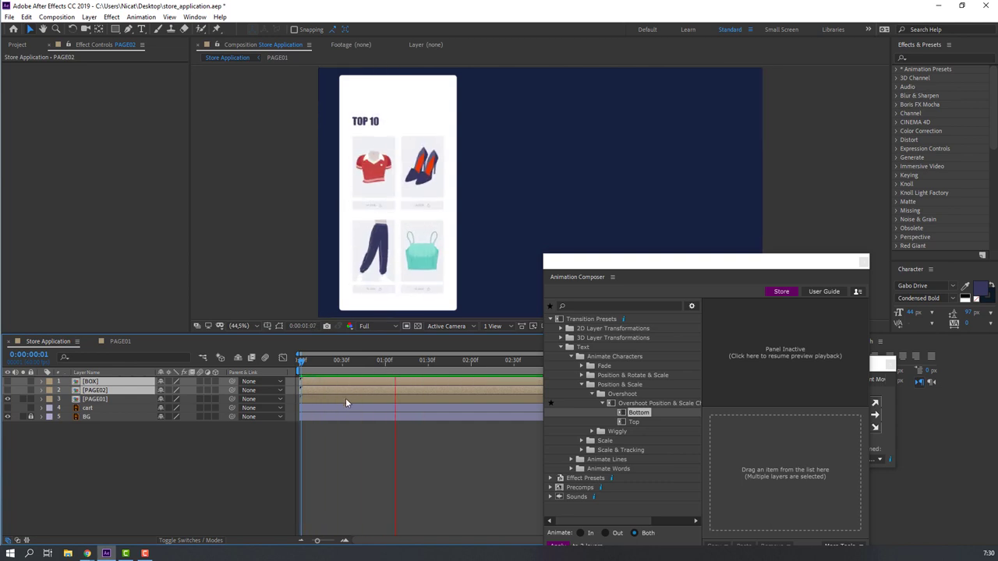
key(space)
key(space)
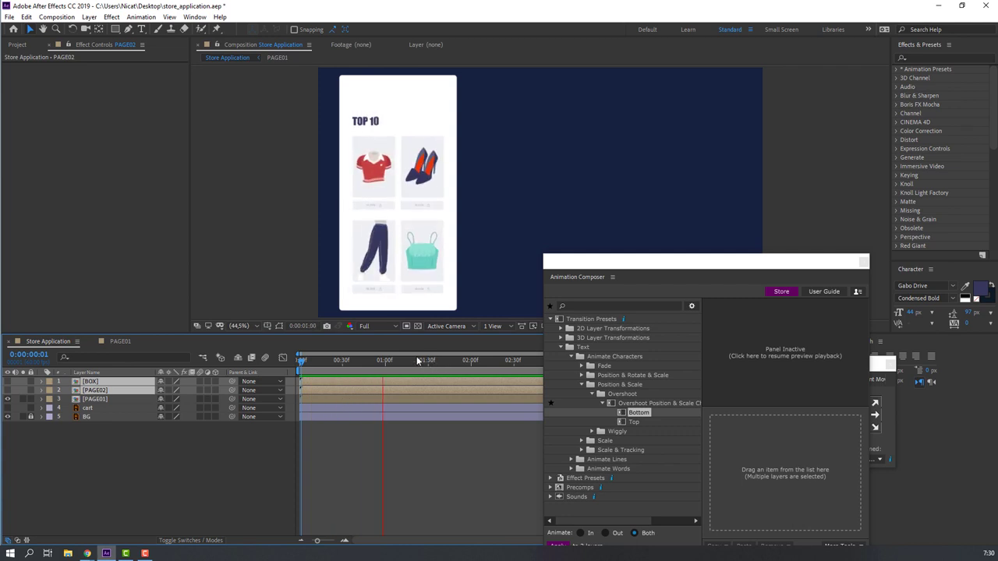
Collapse the keyframe rows of all PAGE01 layers and cut the white1 background layer from the composition.
double_click(347, 398)
key(ctrl+a)
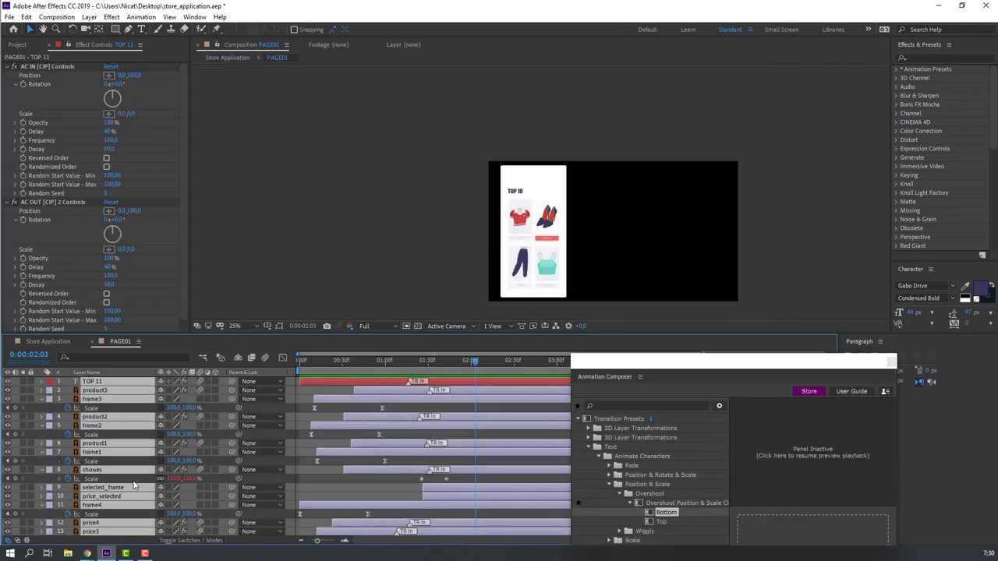
key(u)
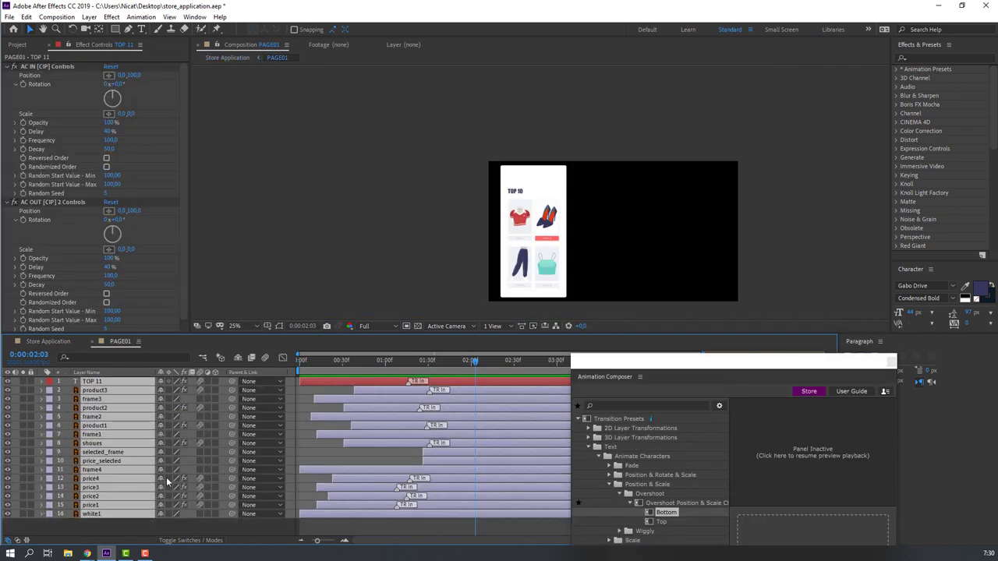
click(165, 527)
click(106, 516)
key(Delete)
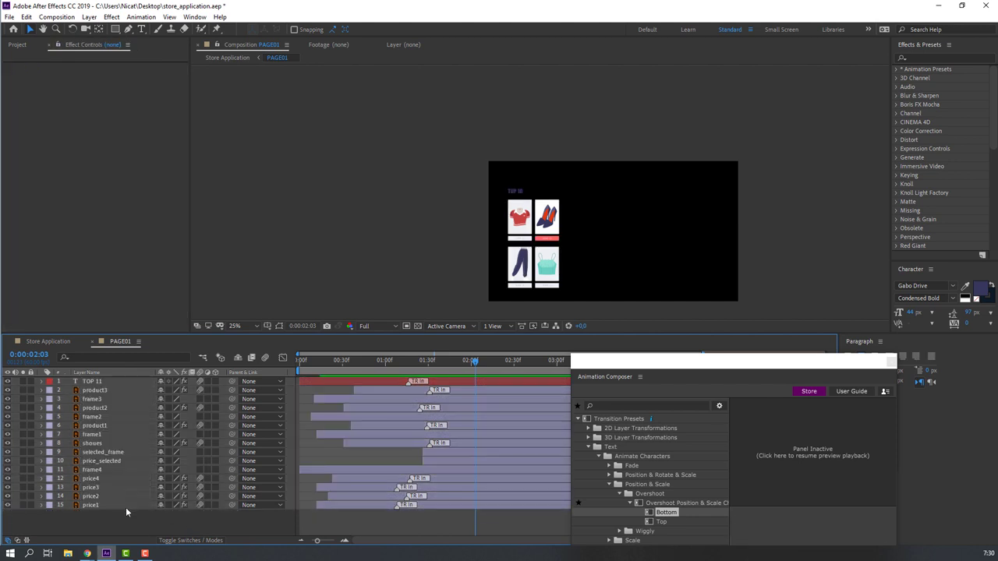
Paste white1 into the Store Application composition and place it directly below PAGE01 in the layer order.
click(44, 342)
key(ctrl+v)
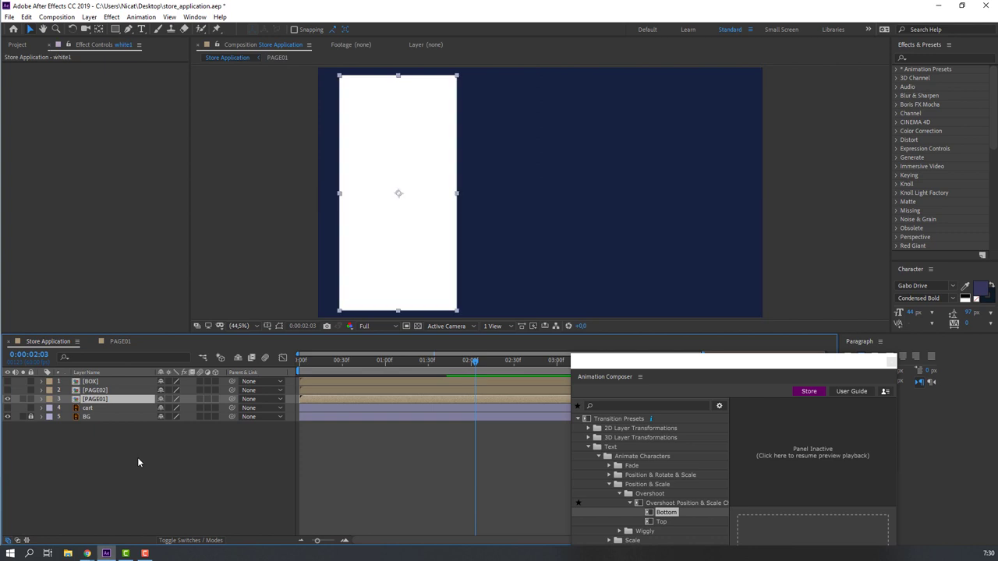
drag(94, 400, 95, 413)
click(96, 459)
Move PAGE01 and white1 together horizontally to the centre of the Store Application composition and scrub through the result.
click(92, 407)
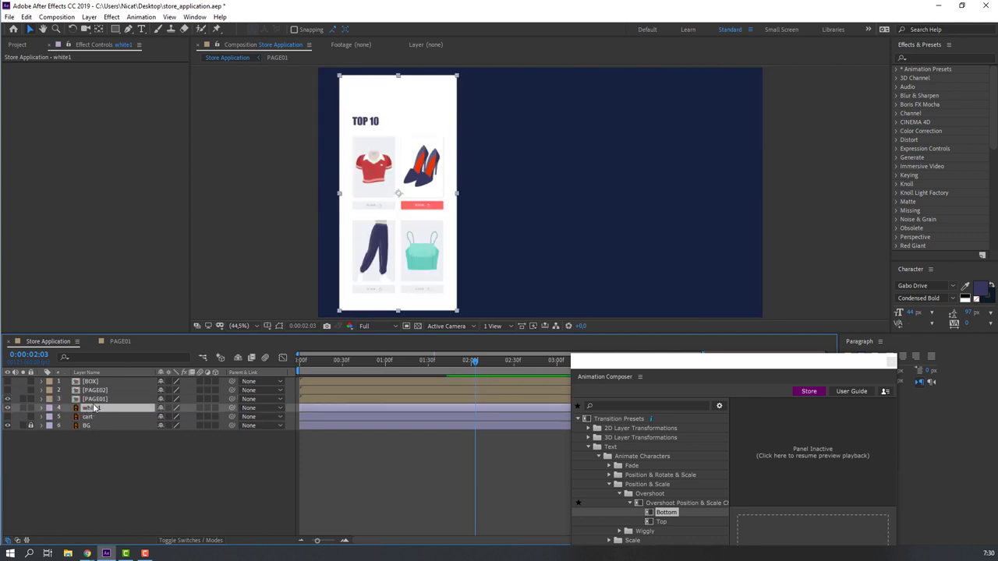
ctrl+click(100, 400)
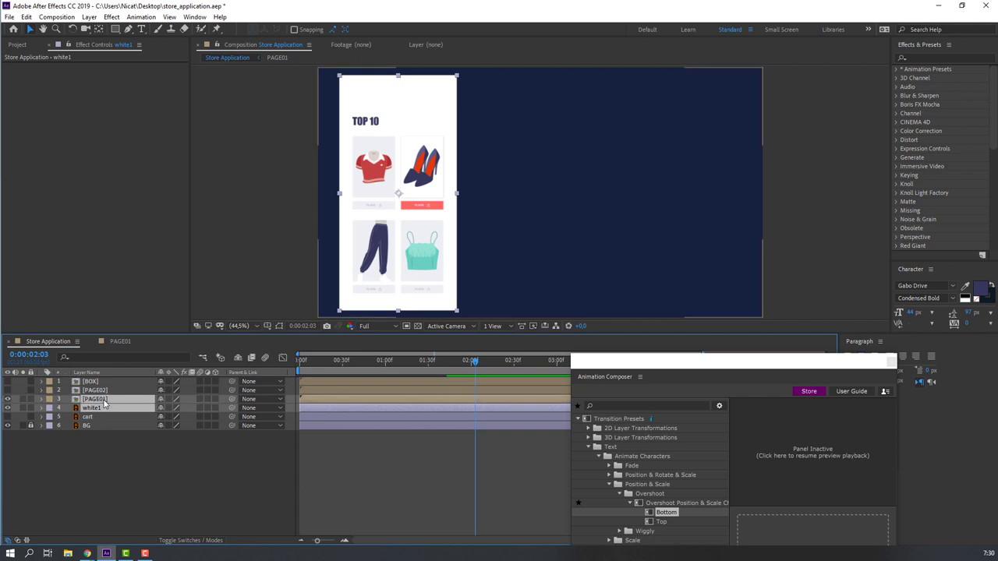
key(shift+Right)
key(shift+Right)
key(shift+Right)
key(shift+Right)
key(shift+Right)
key(shift+Right)
key(shift+Right)
key(shift+Right)
key(shift+Right)
key(shift+Right)
key(shift+Right)
key(shift+Right)
key(shift+Right)
key(shift+Right)
key(shift+Right)
key(shift+Right)
key(shift+Right)
key(shift+Right)
key(shift+Right)
key(shift+Right)
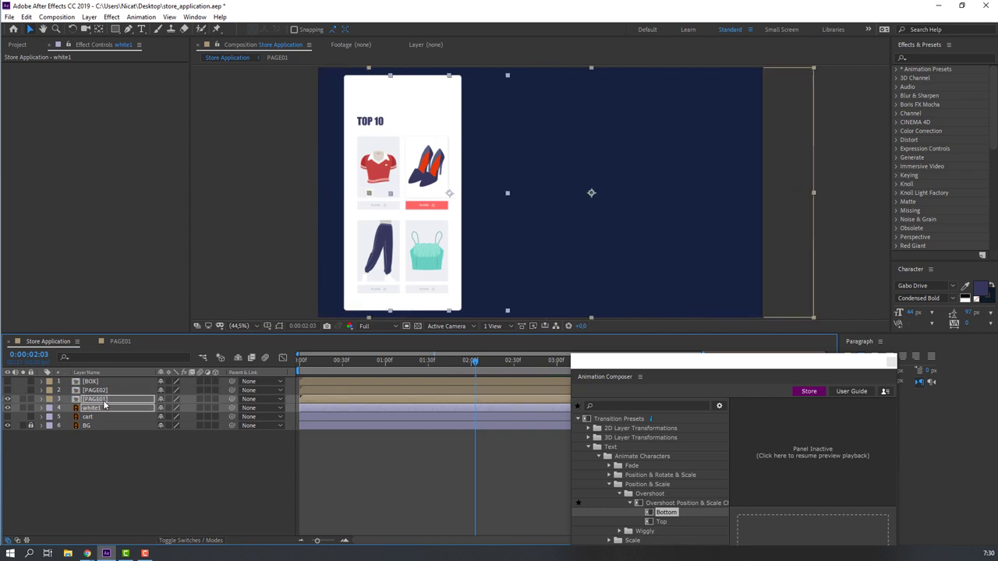
key(shift+Right)
key(shift+Right)
key(shift+Right)
key(shift+Right)
key(shift+Right)
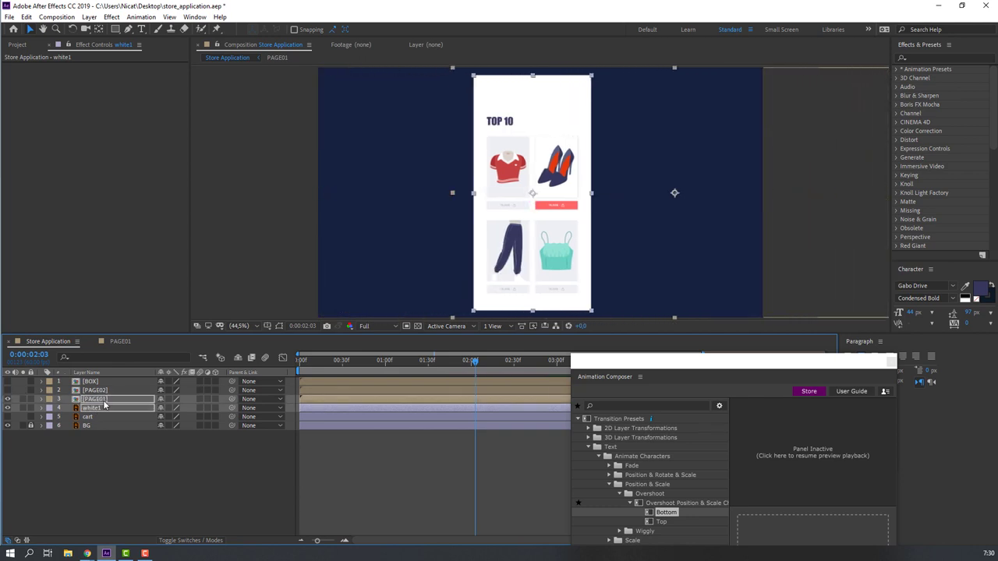
click(254, 520)
drag(473, 360, 289, 367)
In PAGE02, keyframe Position of buy now, options, shoes1 and the large yellow rectangle at 0:00:01:02, and shift them left off the page at 0:00:00:00.
double_click(95, 389)
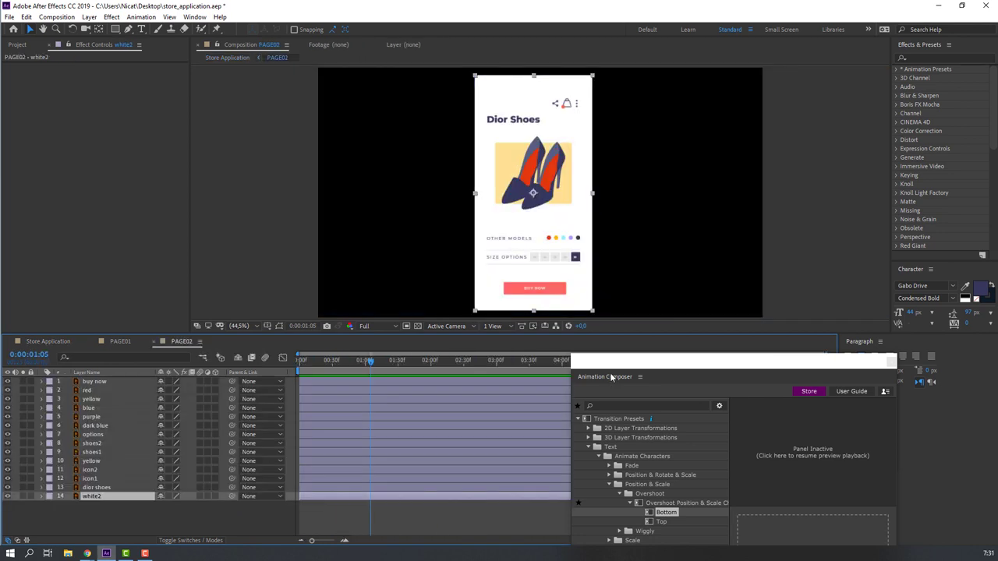
drag(363, 360, 294, 363)
click(535, 289)
shift+click(506, 257)
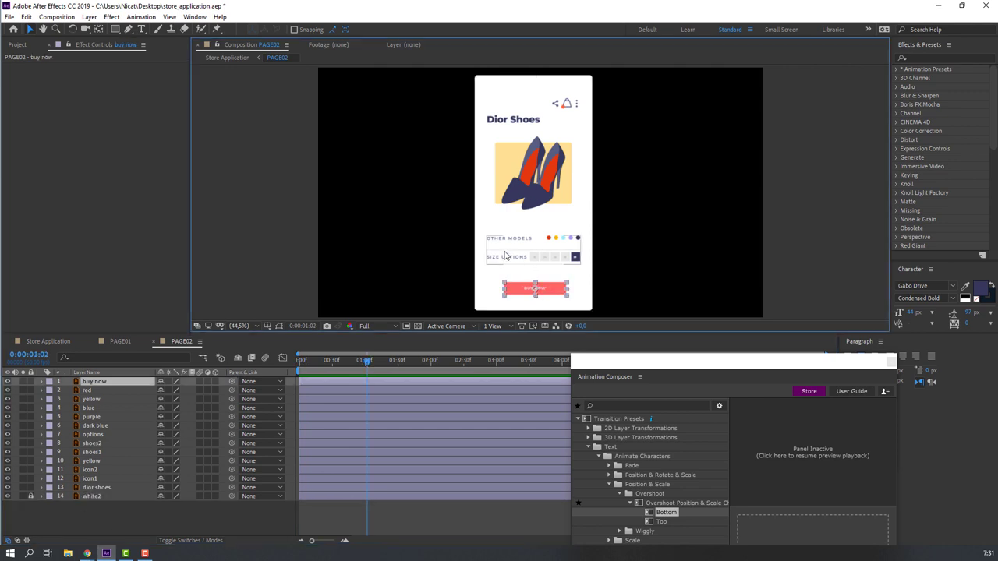
shift+click(531, 165)
shift+click(566, 178)
key(p)
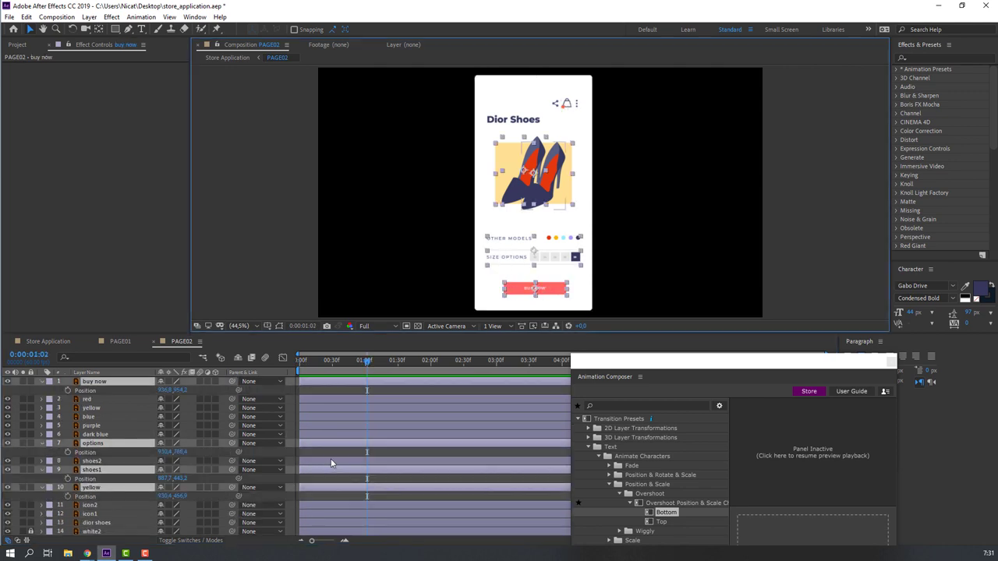
click(67, 392)
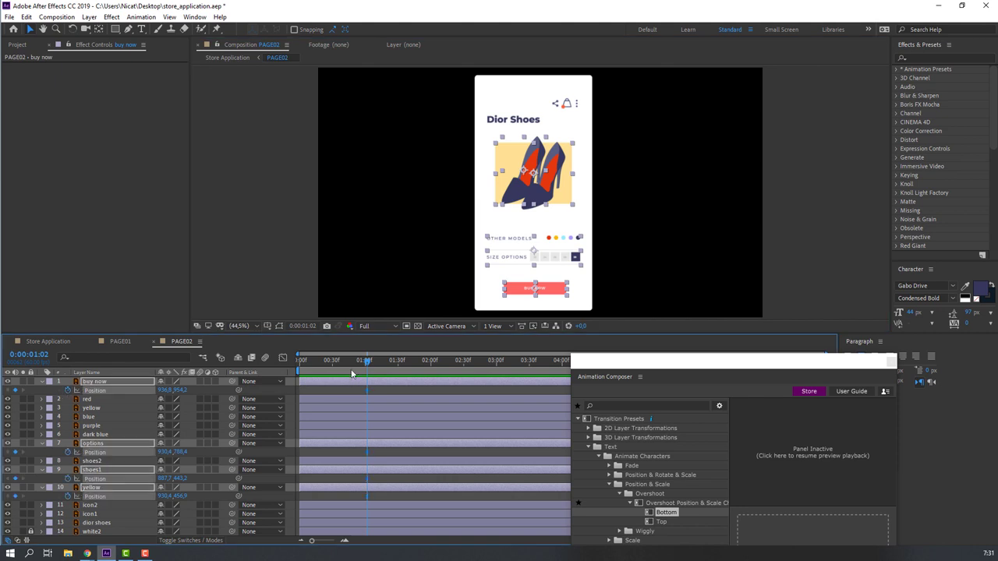
drag(166, 394, 54, 394)
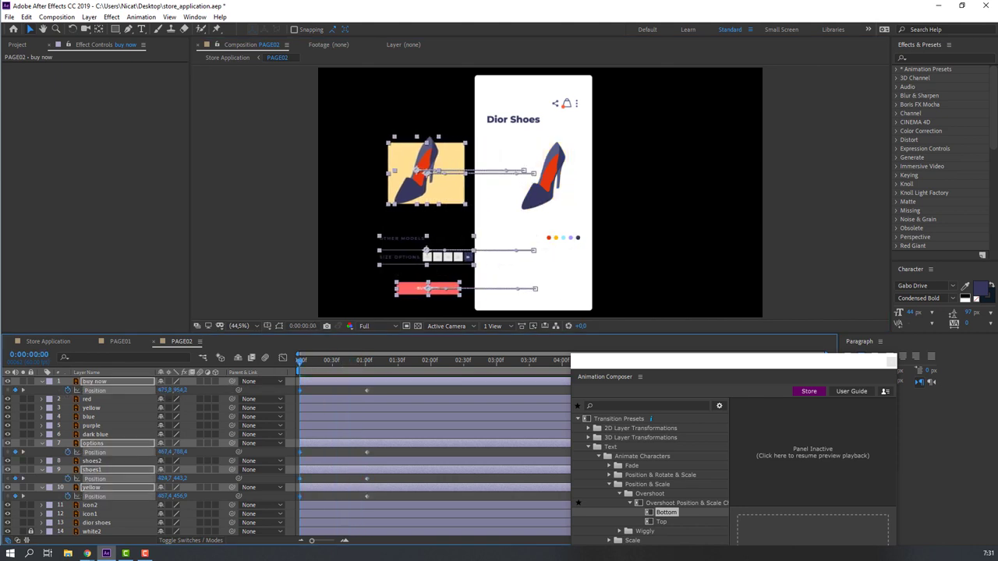
Keyframe the Position of shoes2 at 0:00:01:02 and shift it left off the page at 0:00:00:00.
click(366, 361)
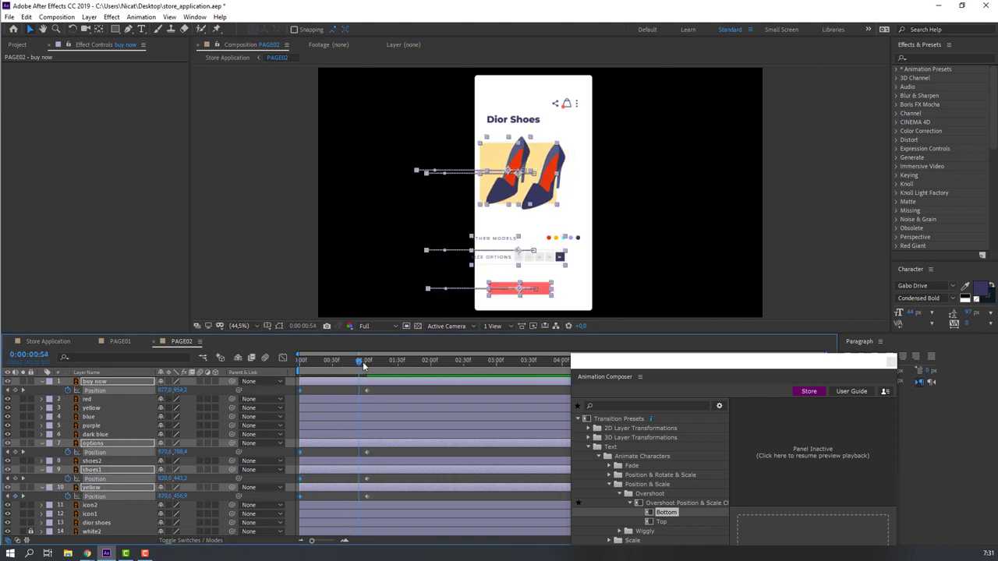
click(117, 461)
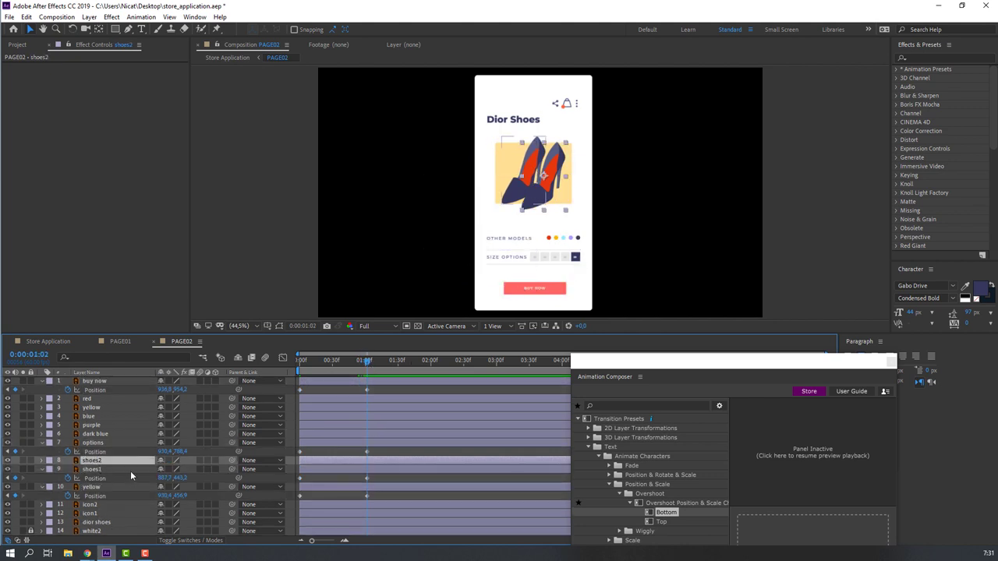
key(p)
click(113, 469)
drag(356, 356, 301, 360)
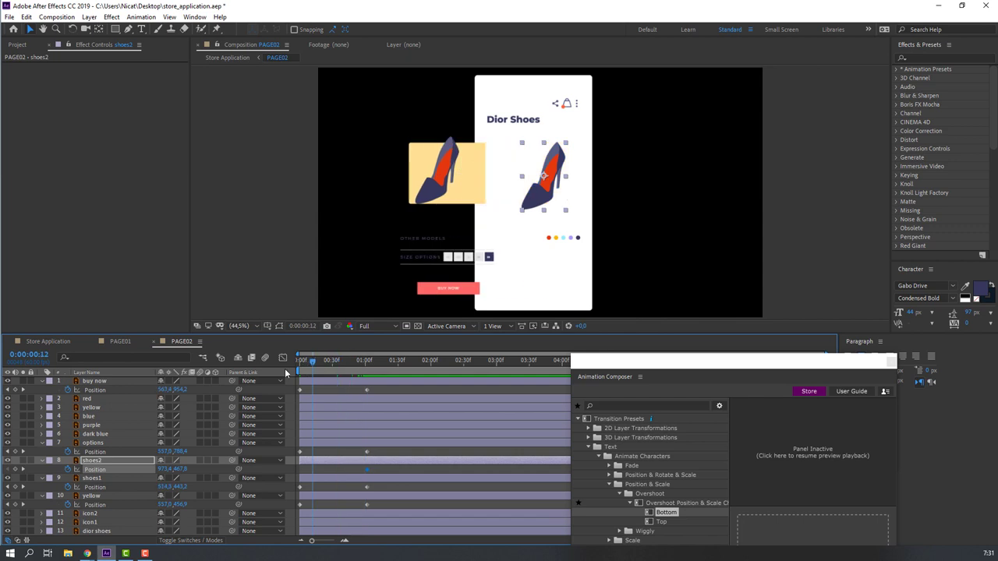
drag(165, 470, 93, 469)
mouse_move(301, 363)
mouse_down()
mouse_move(368, 365)
mouse_move(298, 365)
mouse_up()
Apply Easy Ease to all Position keyframes of buy now, options, shoes2, shoes1 and the large yellow rectangle.
drag(387, 395, 300, 508)
right_click(300, 509)
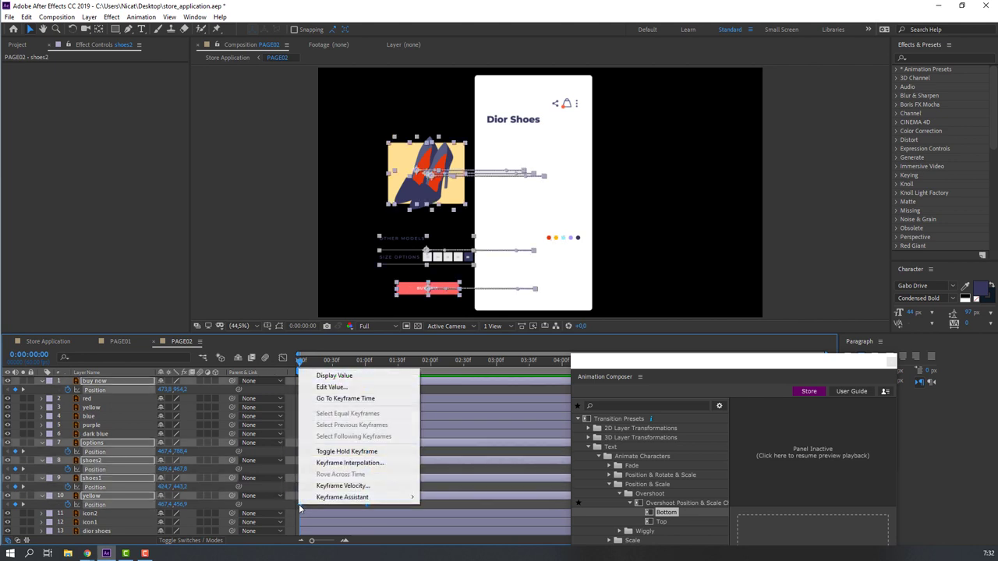
click(452, 429)
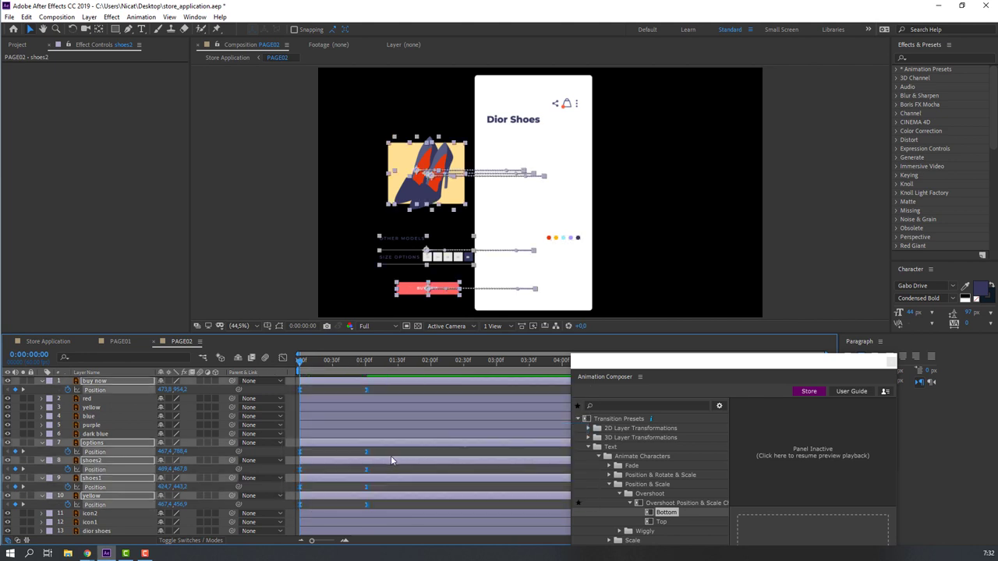
Shape the eased keyframes' speed curve into a steep central peak in the Graph Editor and preview the motion.
click(283, 358)
mouse_move(314, 497)
mouse_down()
mouse_move(285, 523)
mouse_move(321, 508)
mouse_up()
drag(396, 500, 345, 507)
key(space)
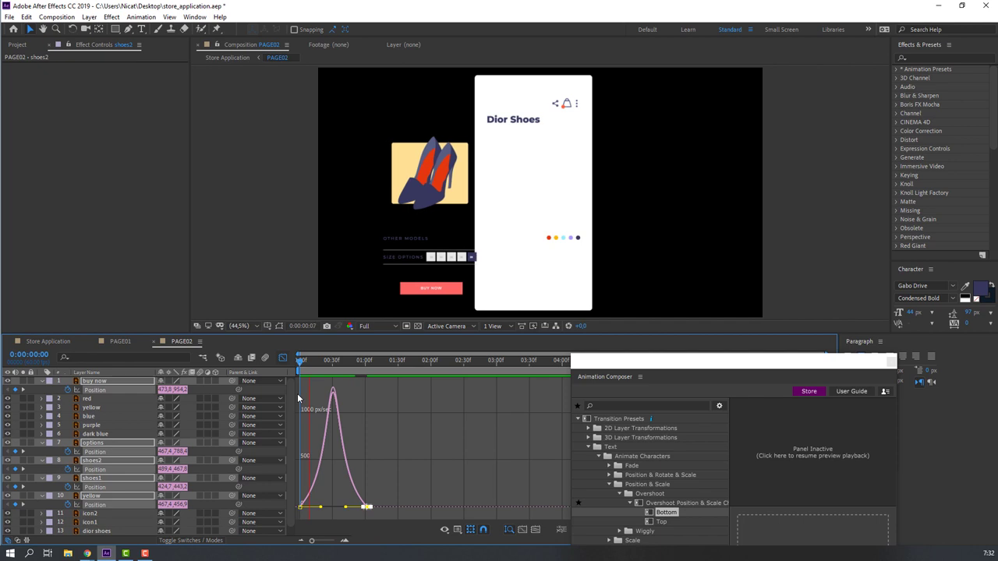
click(282, 358)
Stagger the layers in time so large yellow, shoes1, options and shoes2 start one after another, and preview the result.
click(318, 387)
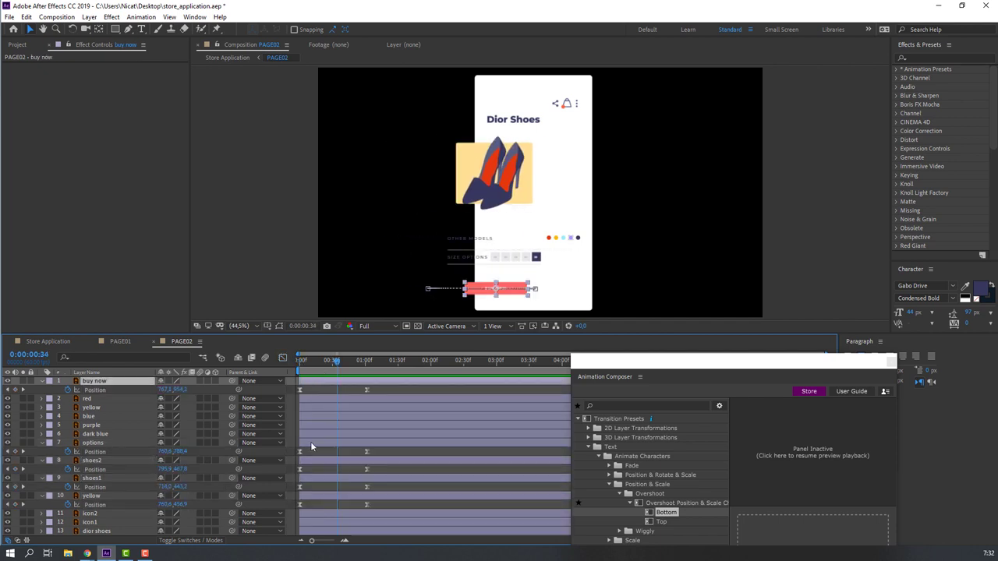
drag(314, 444, 334, 446)
drag(331, 460, 360, 462)
drag(344, 479, 355, 479)
drag(339, 496, 342, 497)
key(space)
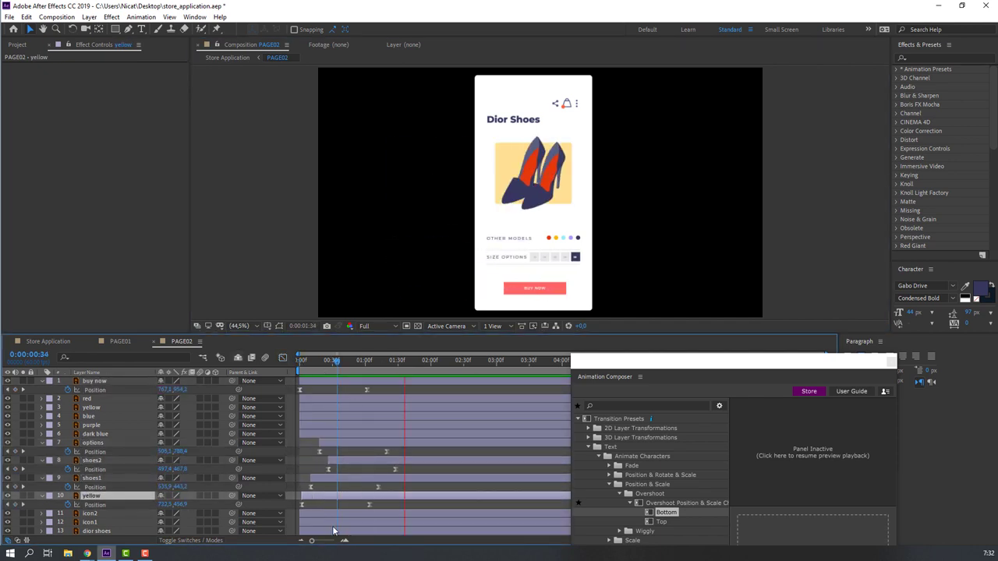
Copy the animated TOP 11 title layer from PAGE01 and paste it into PAGE02.
click(119, 342)
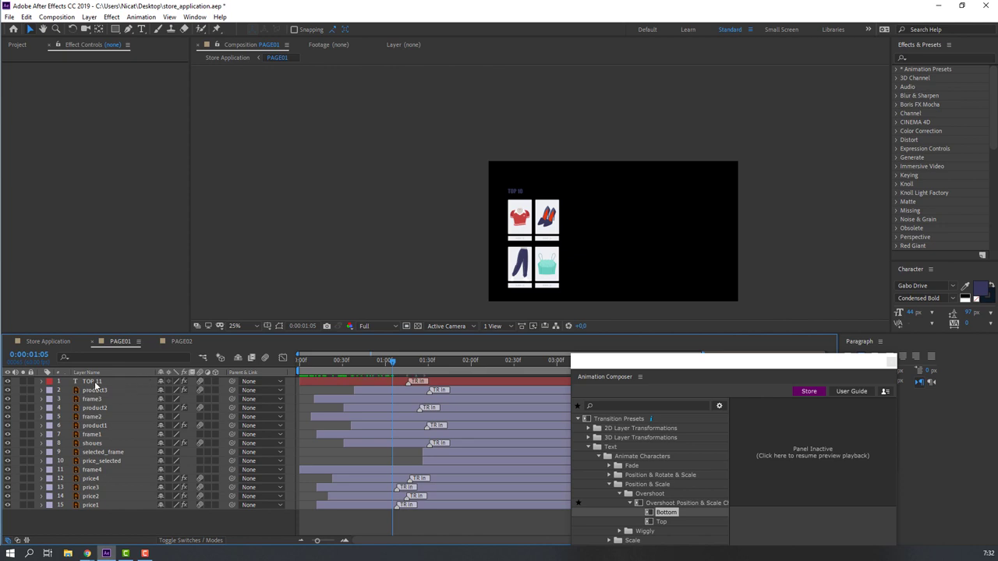
click(93, 381)
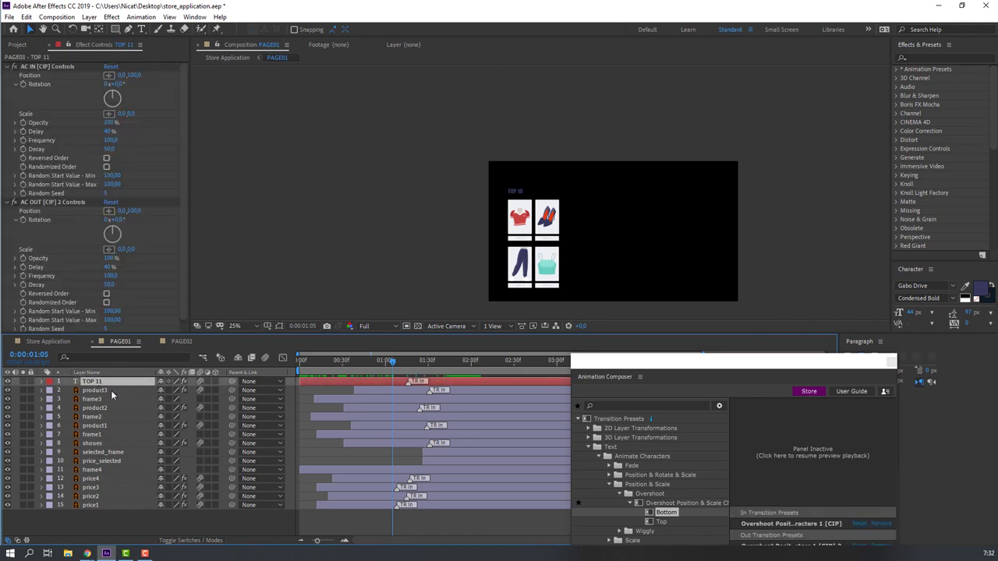
click(180, 341)
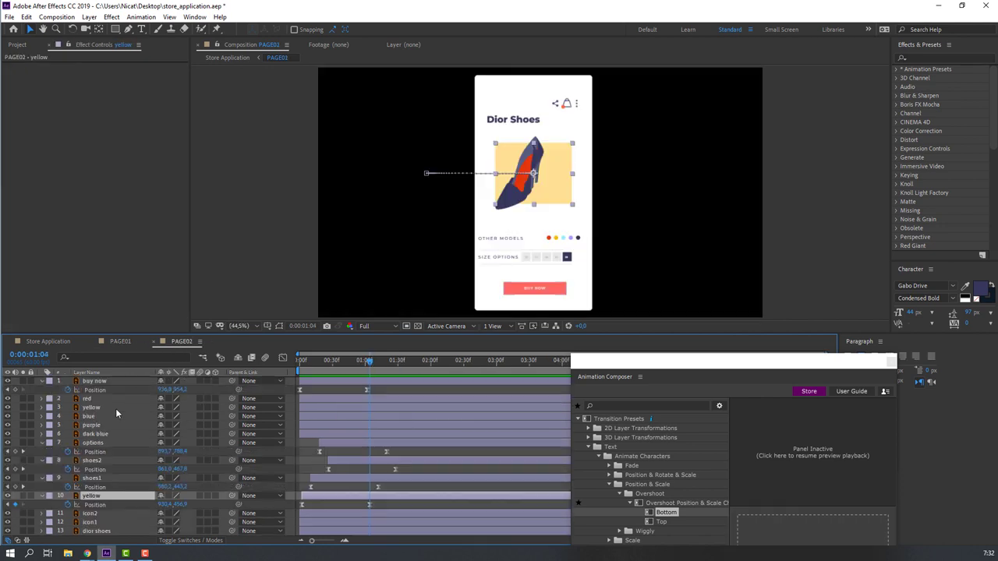
key(ctrl+v)
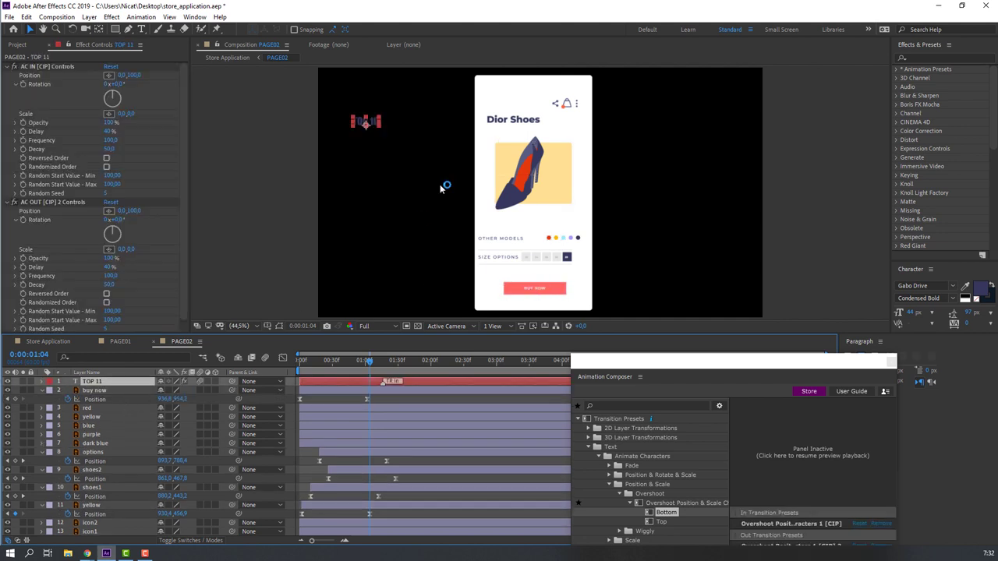
Move the pasted title just beneath the Dior Shoes heading and change its text to "DIOR SHOES".
drag(373, 128, 493, 134)
scroll(492, 134, up, 4)
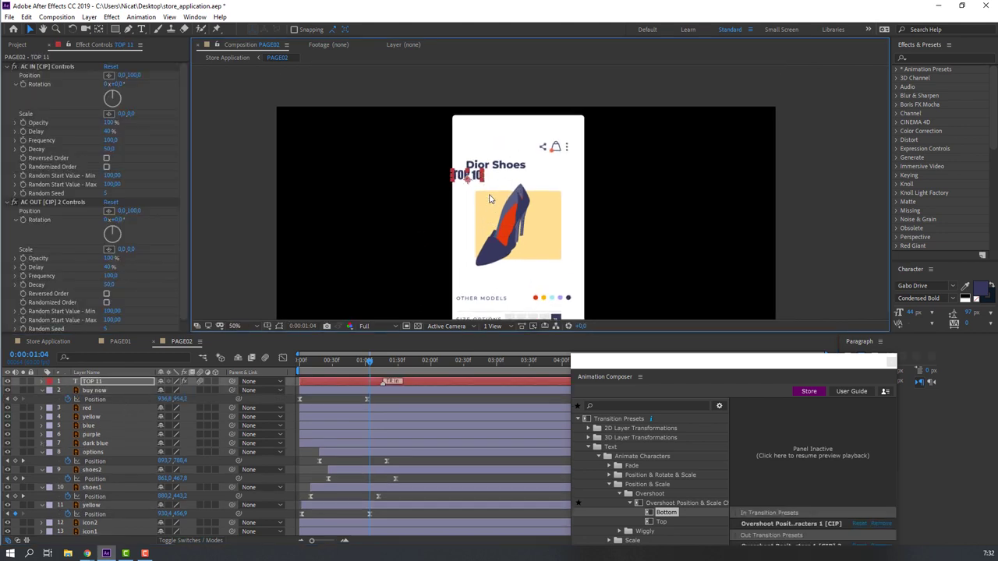
drag(361, 196, 443, 195)
drag(356, 174, 432, 195)
double_click(433, 195)
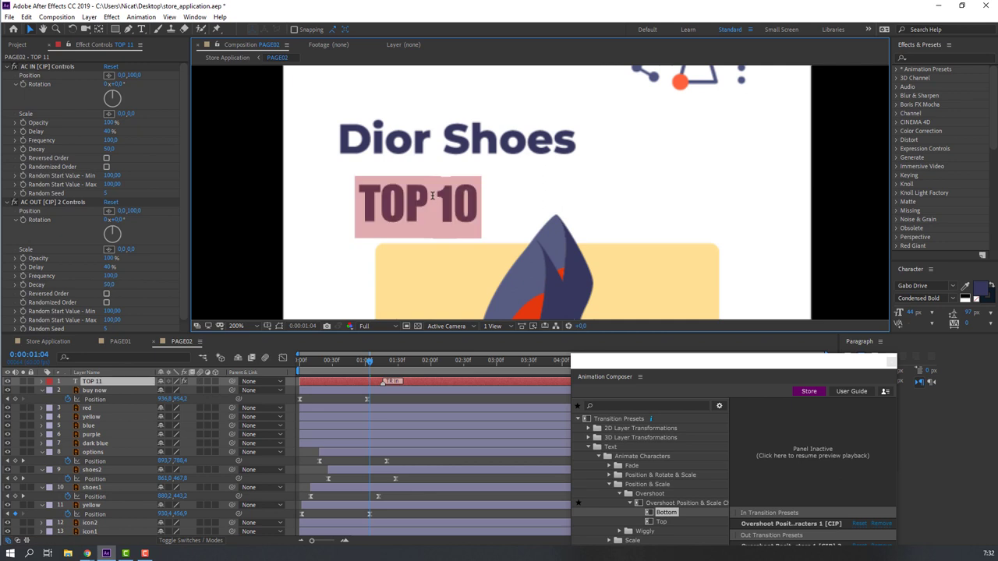
text(D)
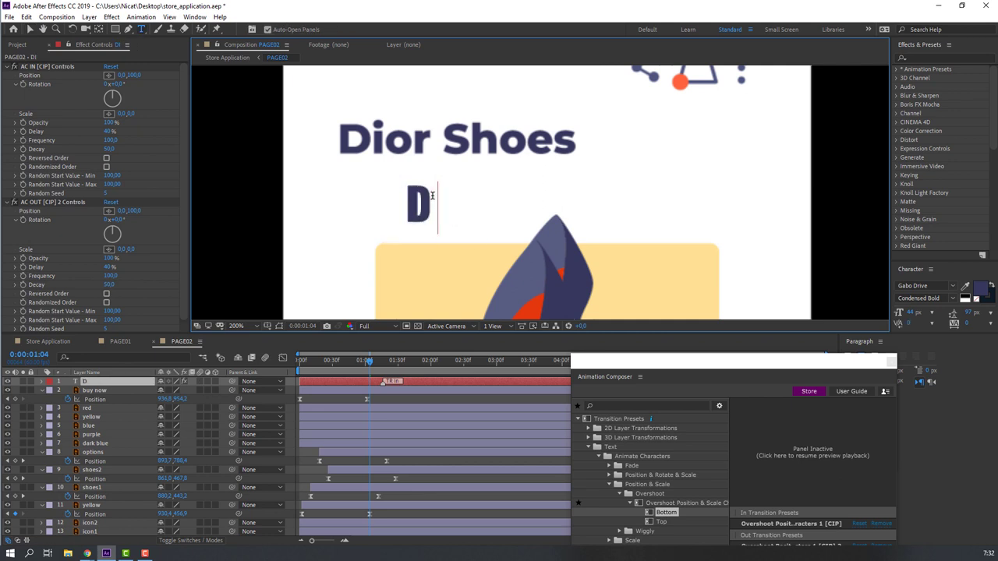
text(IOR SHOES)
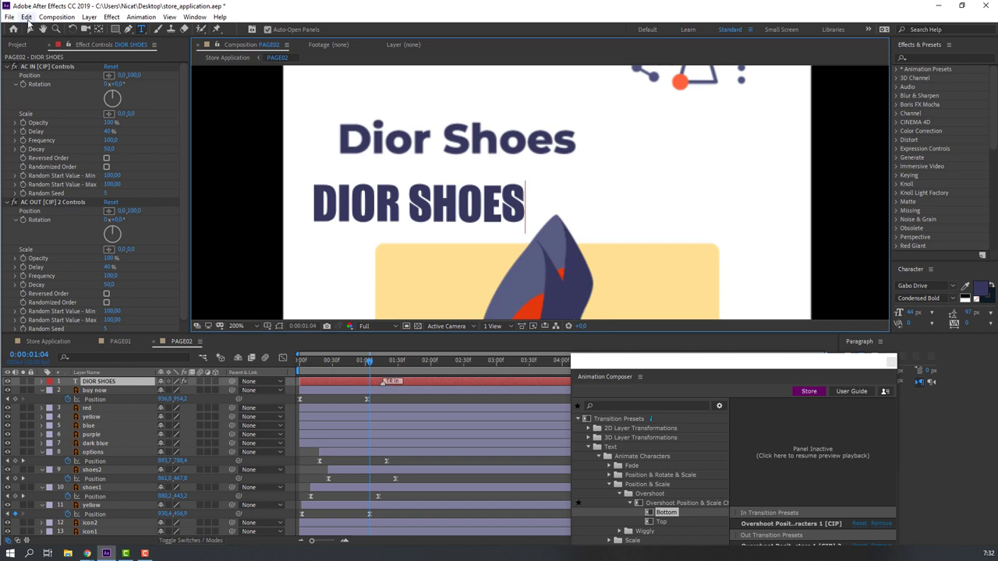
Move the new DIOR SHOES title up to the original heading and delete the original dior shoes layer.
click(30, 29)
drag(370, 214, 407, 194)
click(399, 143)
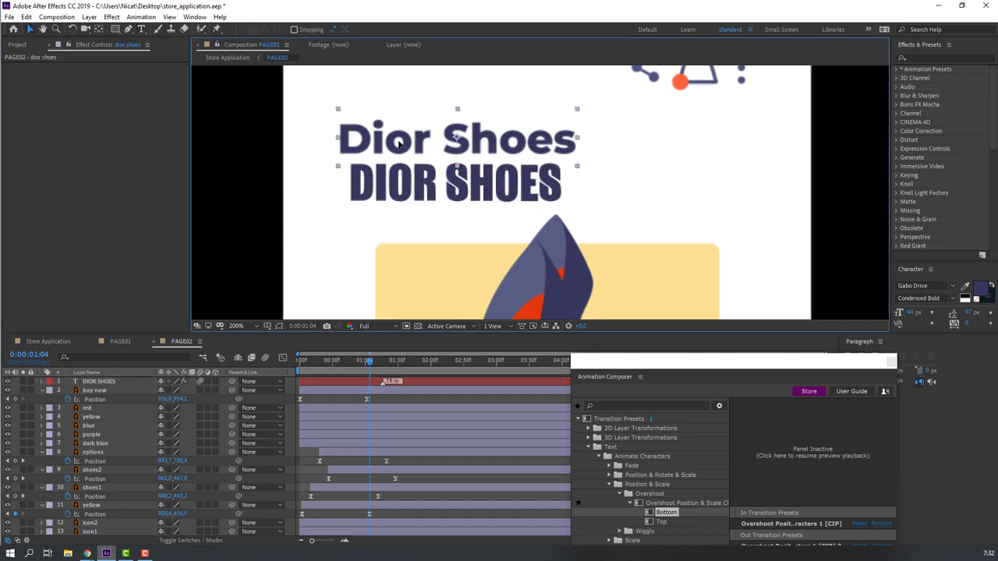
key(Delete)
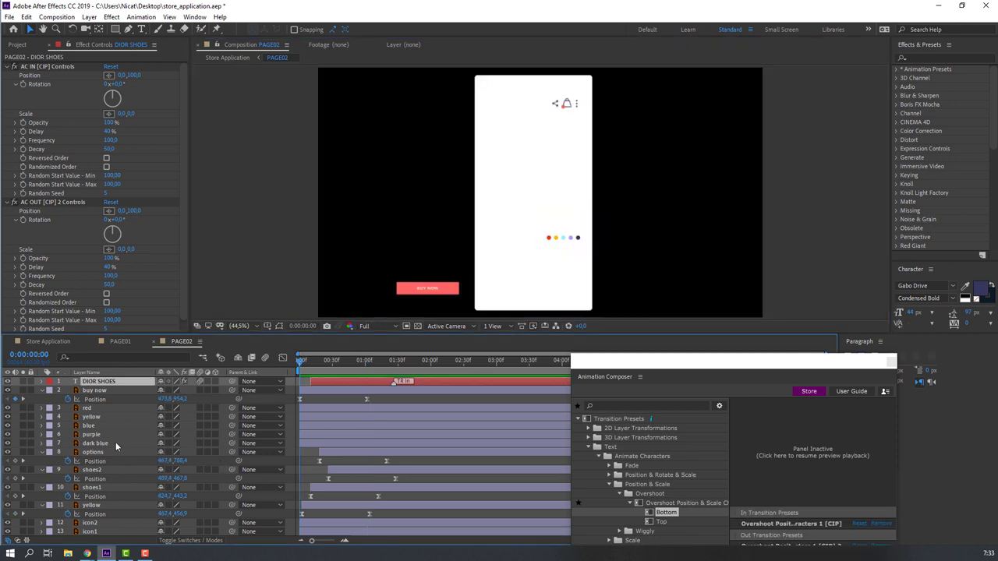
Keyframe Position of the five colour dots, red to dark blue, around 0:00:01:01, and shift them right off the page at an earlier time.
click(93, 445)
shift+click(88, 409)
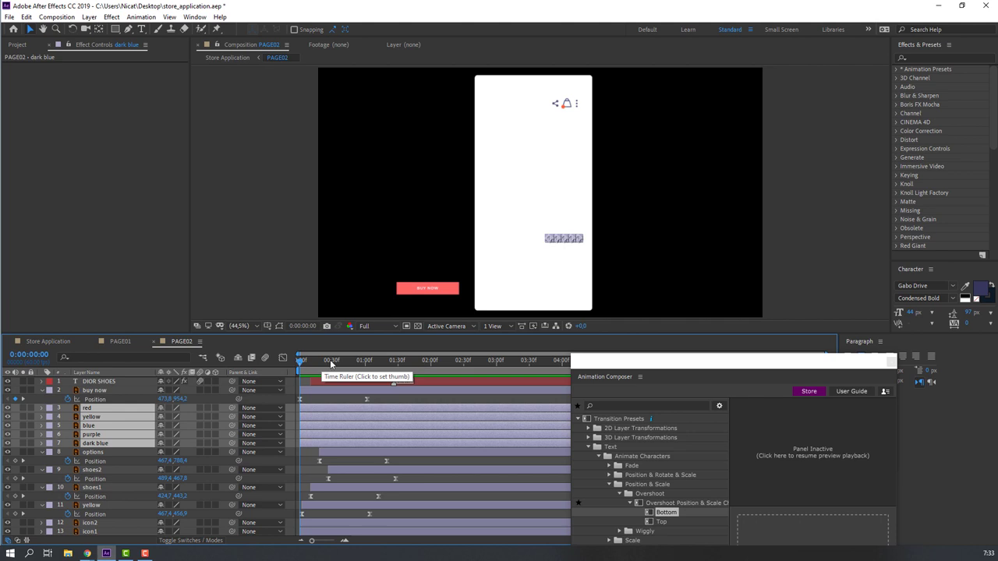
drag(334, 364, 366, 361)
key(p)
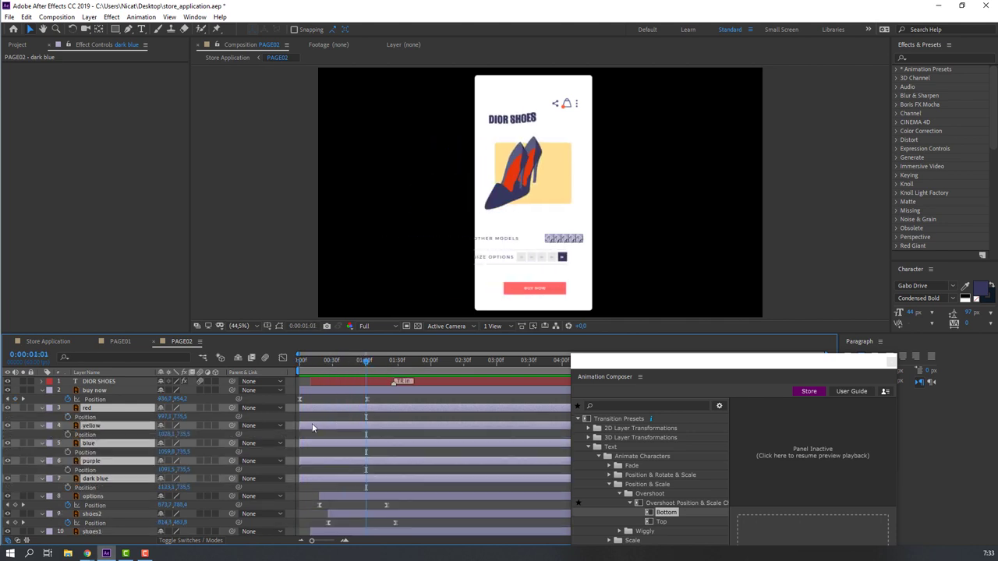
click(68, 417)
drag(366, 361, 314, 360)
drag(162, 420, 330, 435)
Stagger the dots' starting Position keyframes so they begin successively later from red to dark blue.
click(327, 417)
drag(314, 452, 333, 470)
drag(314, 488, 328, 488)
Apply Easy Ease to all Position keyframes of the five colour dots.
drag(377, 411, 316, 493)
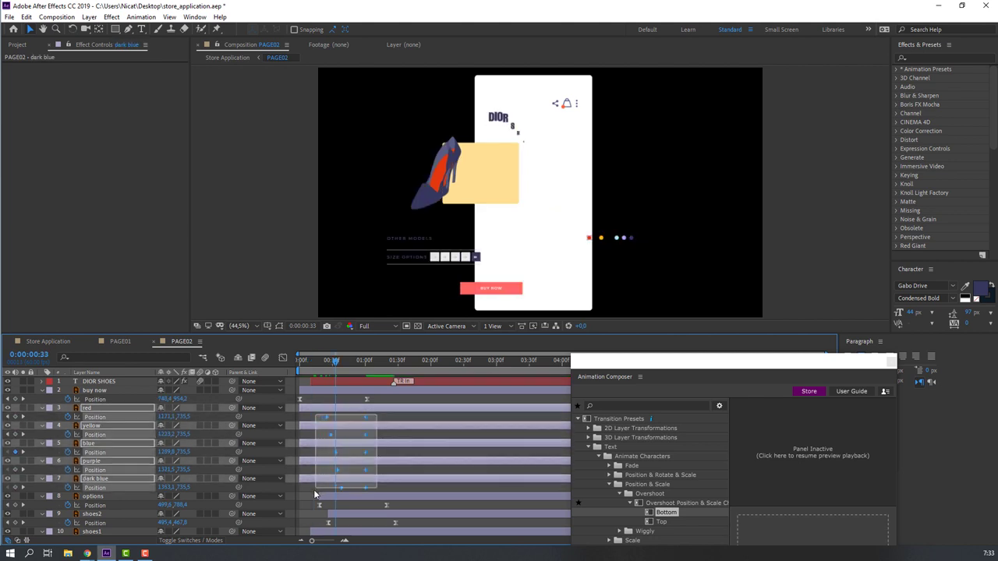
right_click(367, 488)
mouse_move(422, 481)
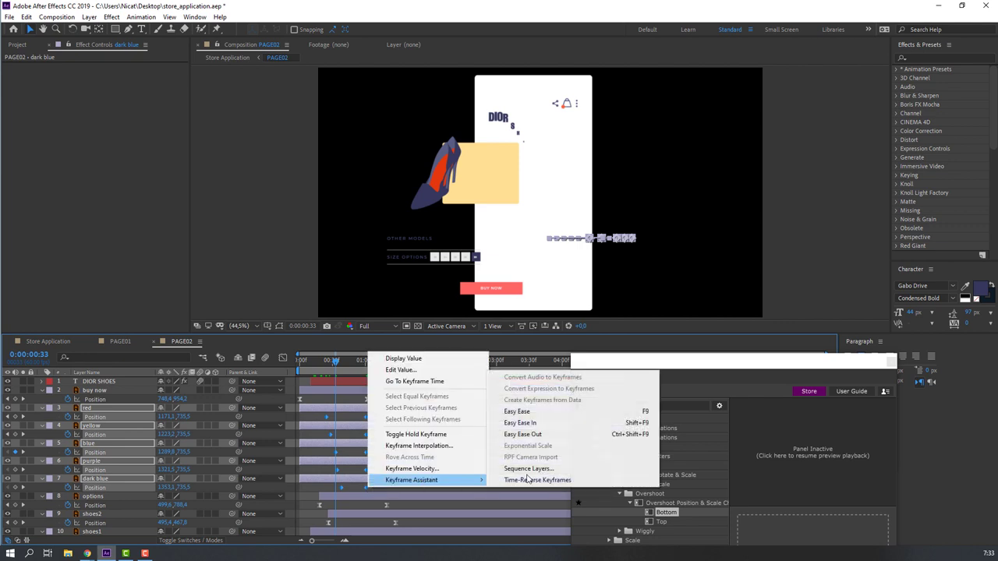
click(516, 411)
Pull in the influence handles of the dots' speed curves in the Graph Editor and preview the animation.
click(282, 358)
mouse_move(347, 502)
mouse_down()
mouse_move(316, 518)
mouse_move(351, 509)
mouse_up()
drag(390, 495, 352, 516)
key(equal)
key(equal)
drag(426, 509, 416, 509)
key(space)
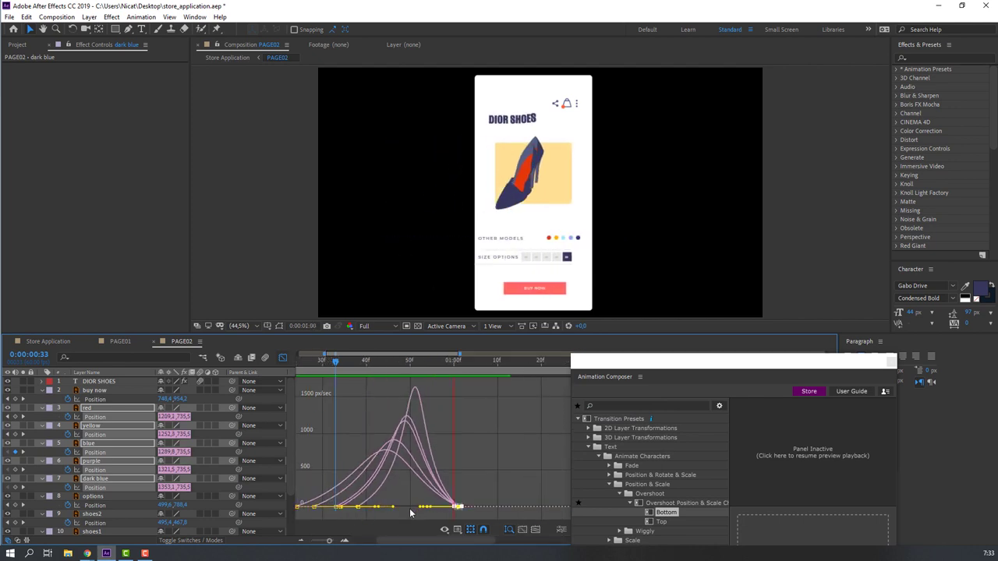
key(shift+F3)
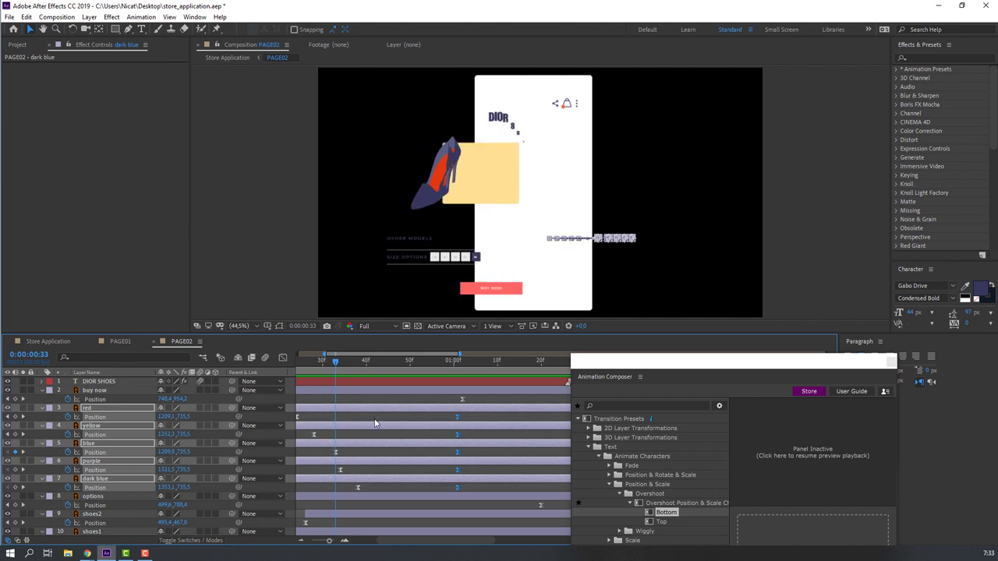
scroll(382, 432, down, 3)
key(space)
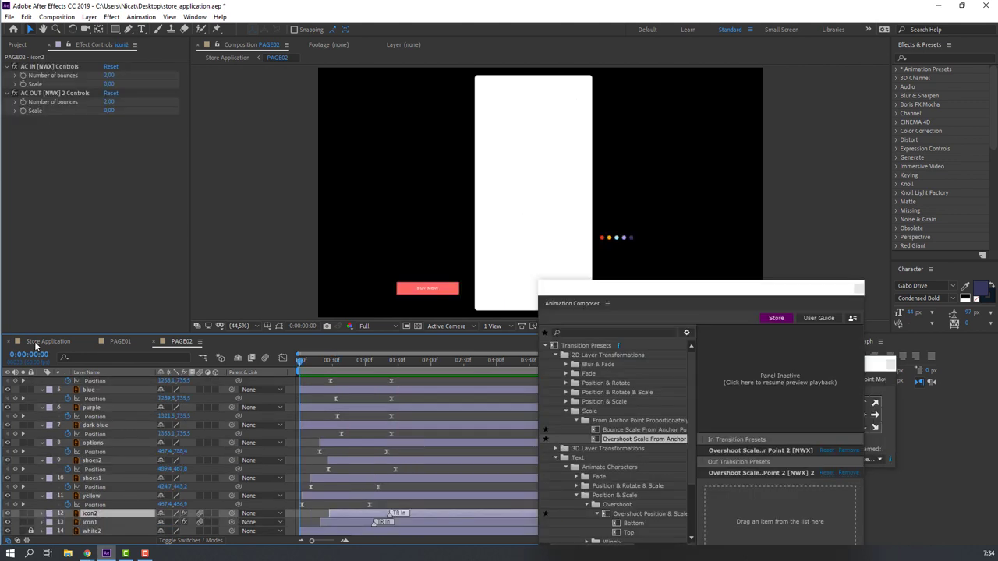
In the Store Application composition, make PAGE02 visible, go to 0:00:02:02 and place PAGE02 directly below PAGE01.
click(37, 343)
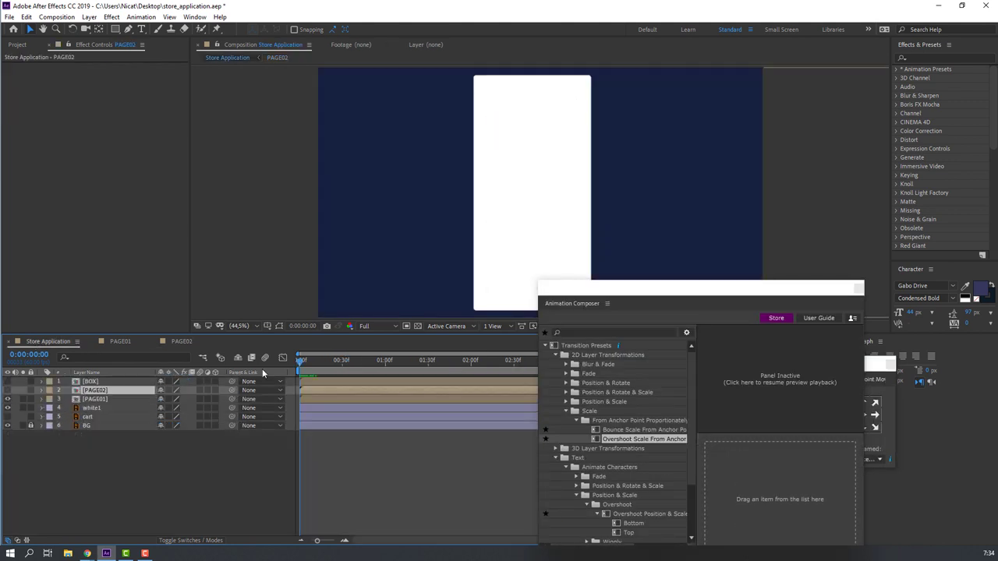
drag(624, 287, 631, 449)
click(106, 399)
click(33, 396)
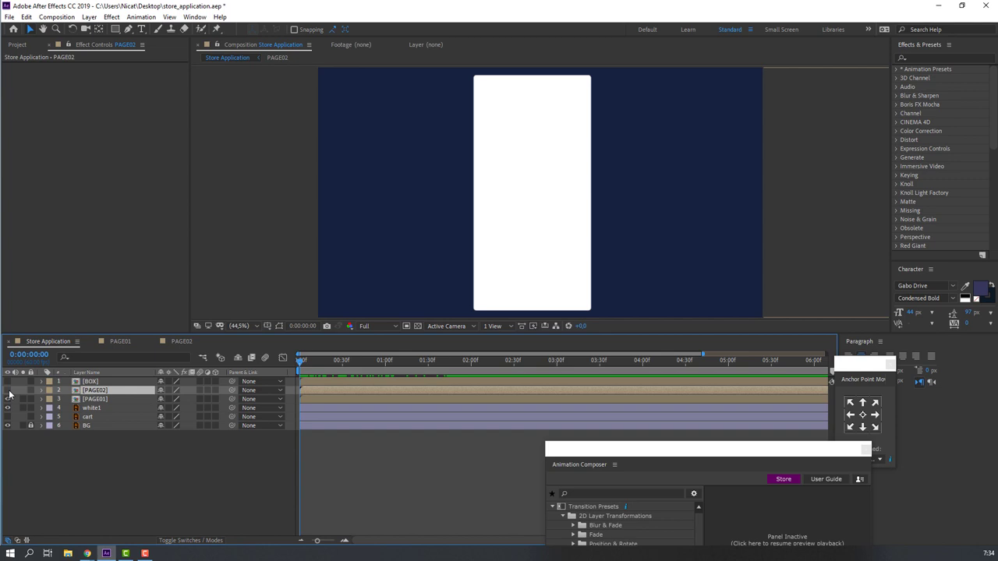
click(8, 390)
drag(301, 361, 474, 362)
drag(103, 391, 109, 405)
Duplicate the white1 layer and place PAGE02 directly beneath the duplicate.
click(106, 409)
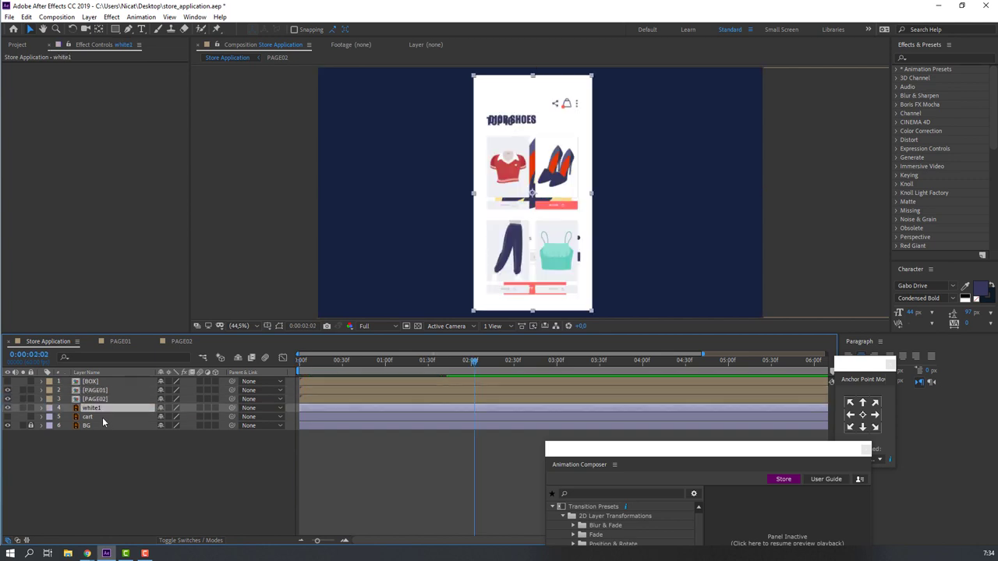
key(ctrl+d)
click(102, 399)
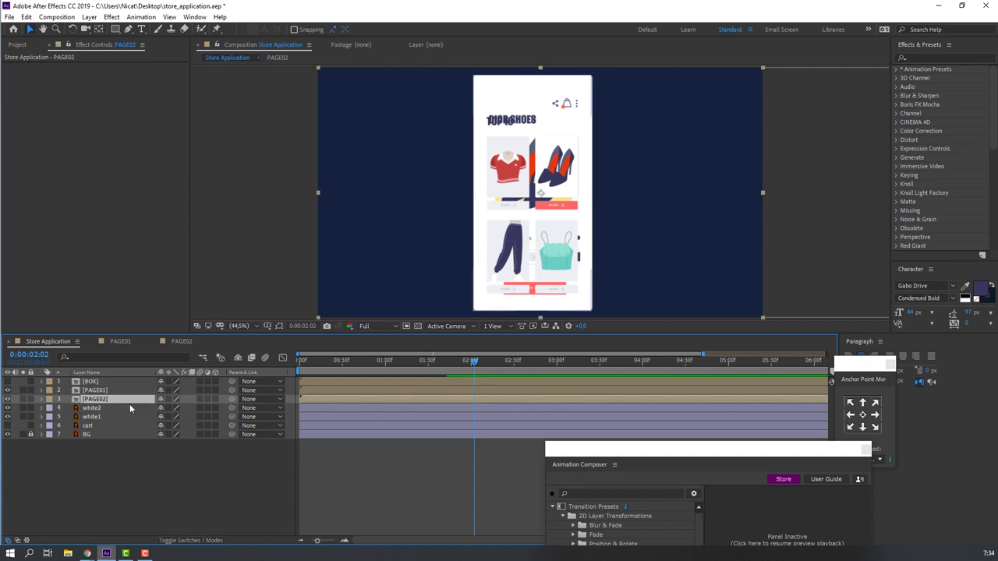
mouse_move(103, 399)
mouse_down()
mouse_move(112, 419)
mouse_move(97, 410)
mouse_up()
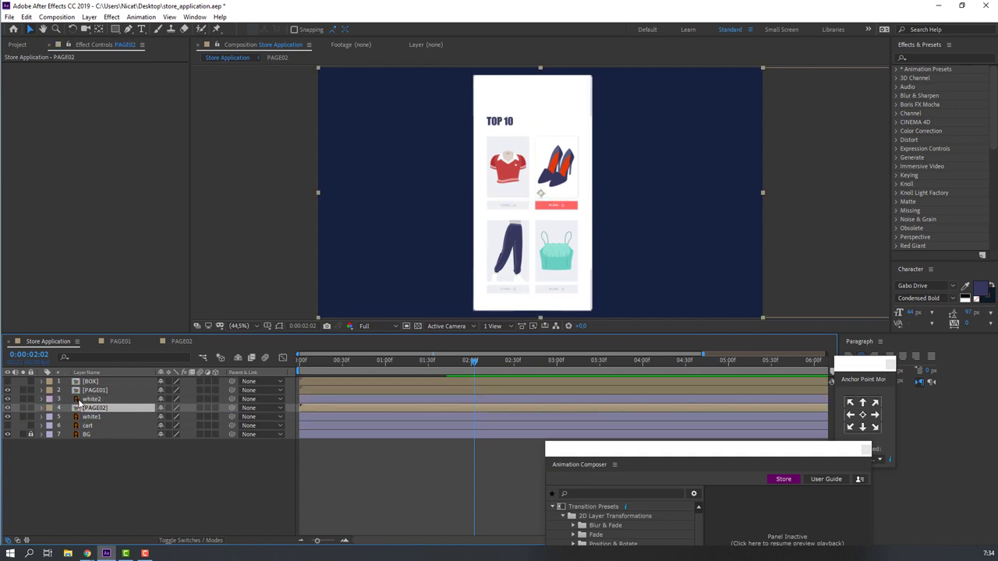
Set PAGE02's track matte to Alpha using the duplicated white layer above it.
click(185, 542)
click(222, 407)
click(229, 431)
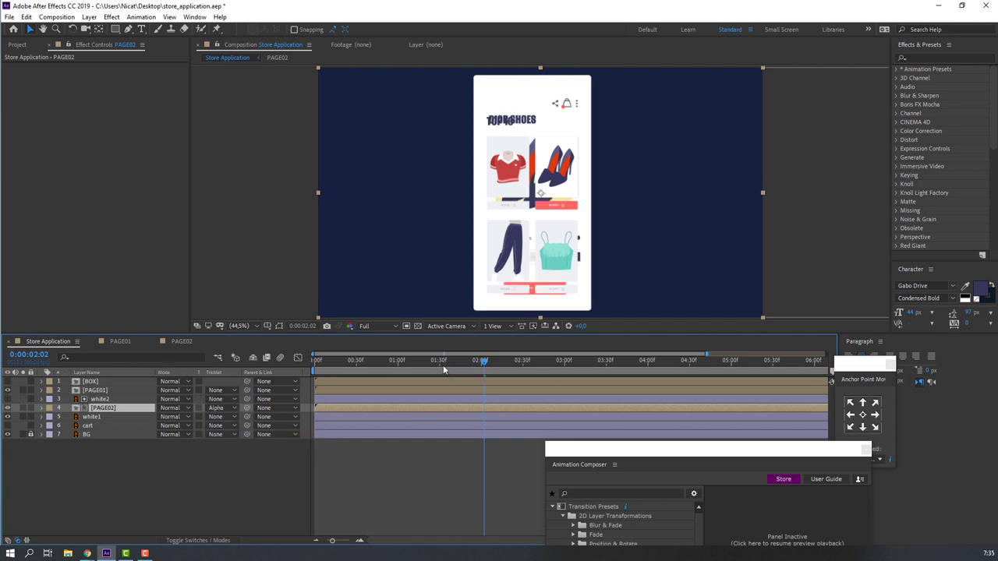
Shift the PAGE02 layer later in time to start at about 0:00:01:30 and scrub through the transition.
drag(417, 409, 454, 410)
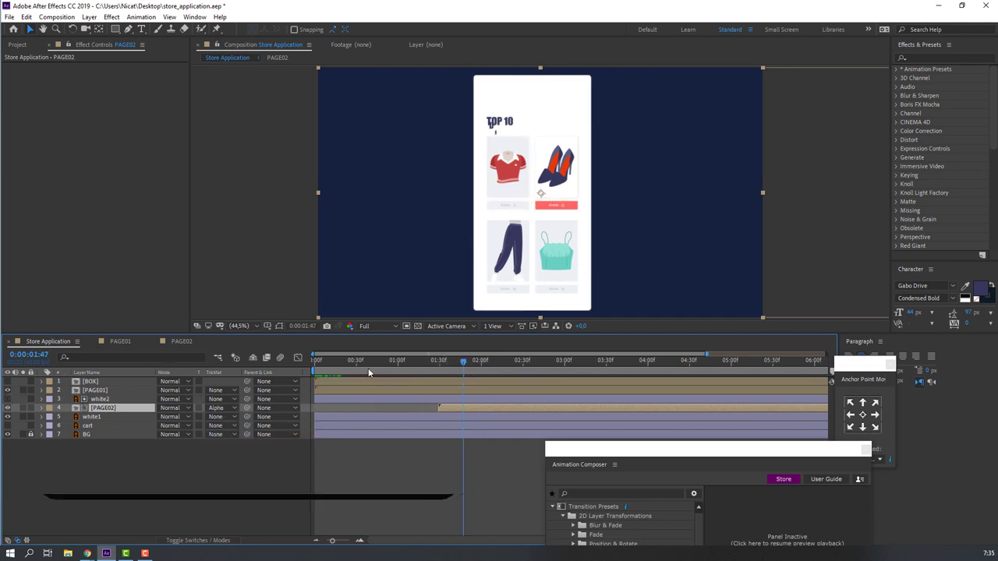
mouse_move(369, 369)
mouse_down()
mouse_move(307, 371)
mouse_move(355, 371)
mouse_up()
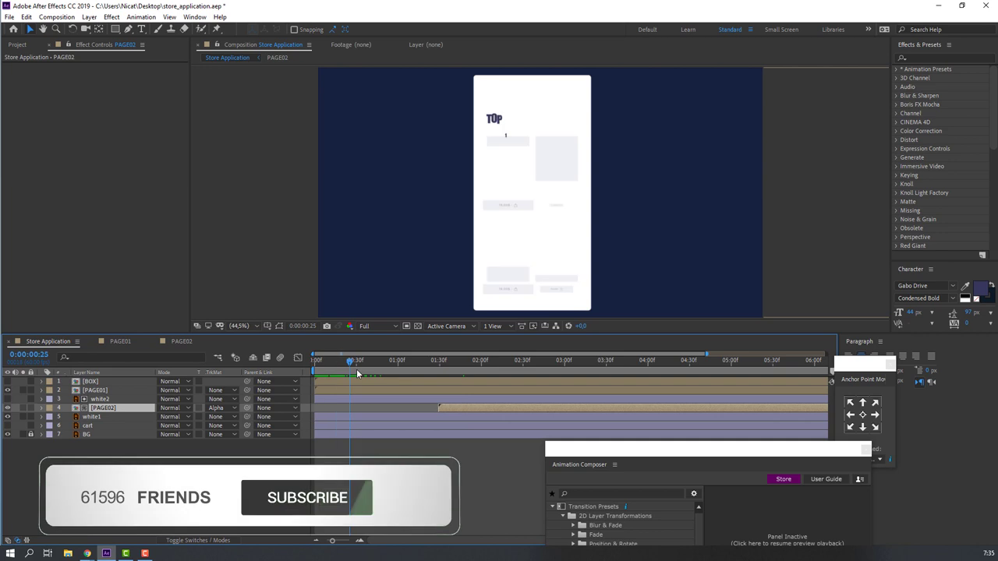
In PAGE01, animate Position of layers product3 through price1 from 0:00:01:50 to 0:00:02:20, sliding them left off the page, and check Store Application.
click(95, 391)
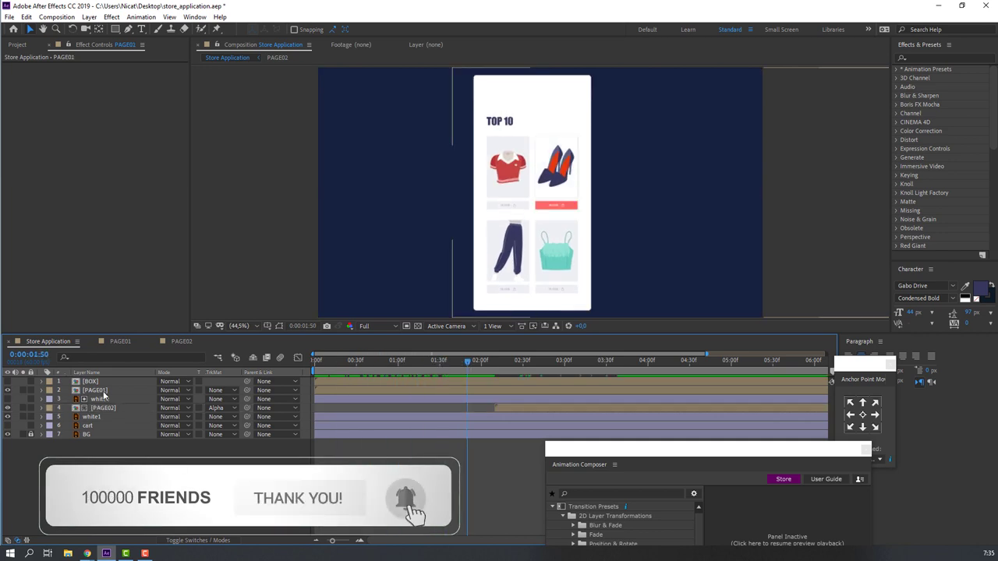
double_click(96, 392)
drag(110, 452, 110, 392)
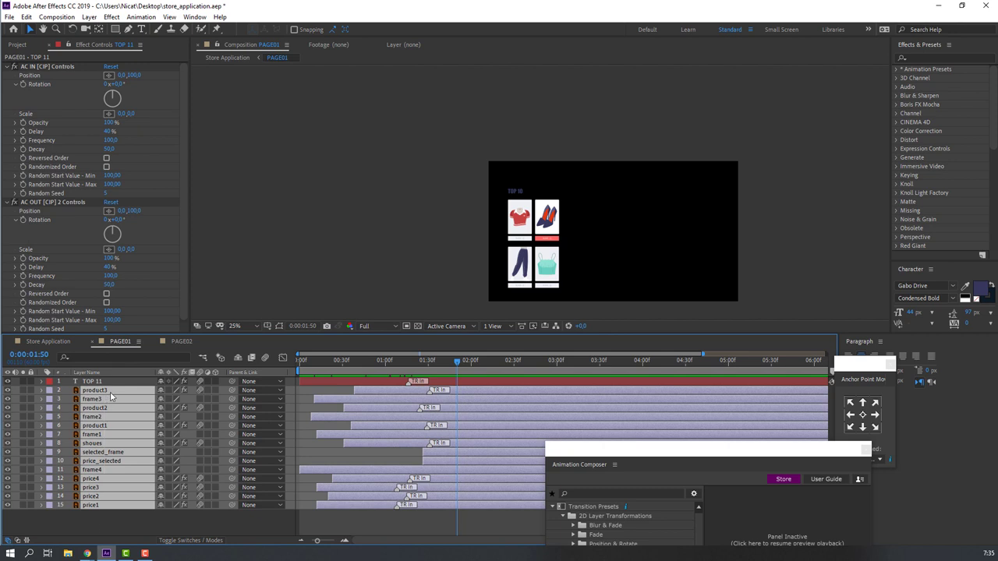
key(p)
click(69, 399)
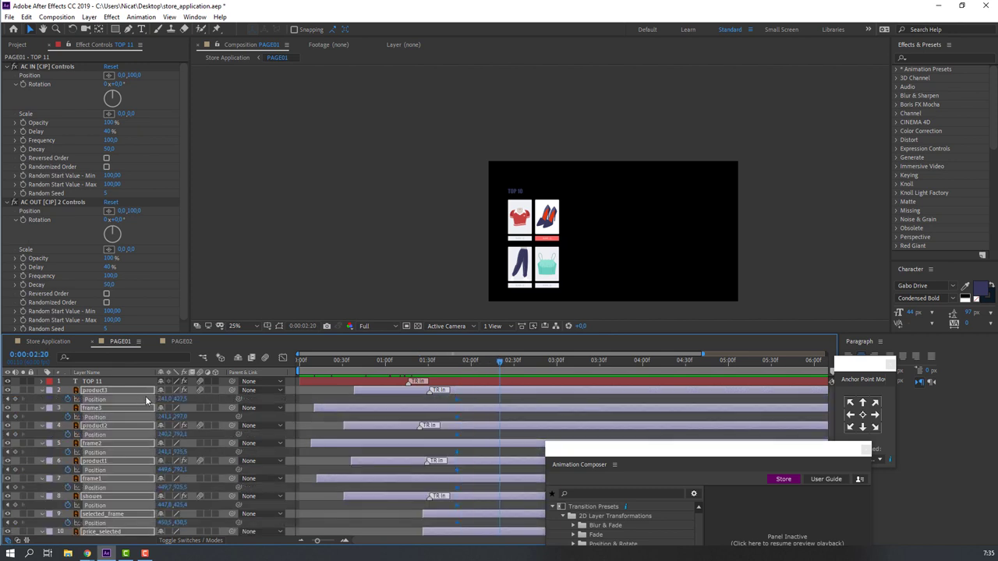
drag(165, 399, 0, 399)
click(48, 341)
mouse_move(479, 364)
mouse_down()
mouse_move(506, 362)
mouse_move(461, 362)
mouse_up()
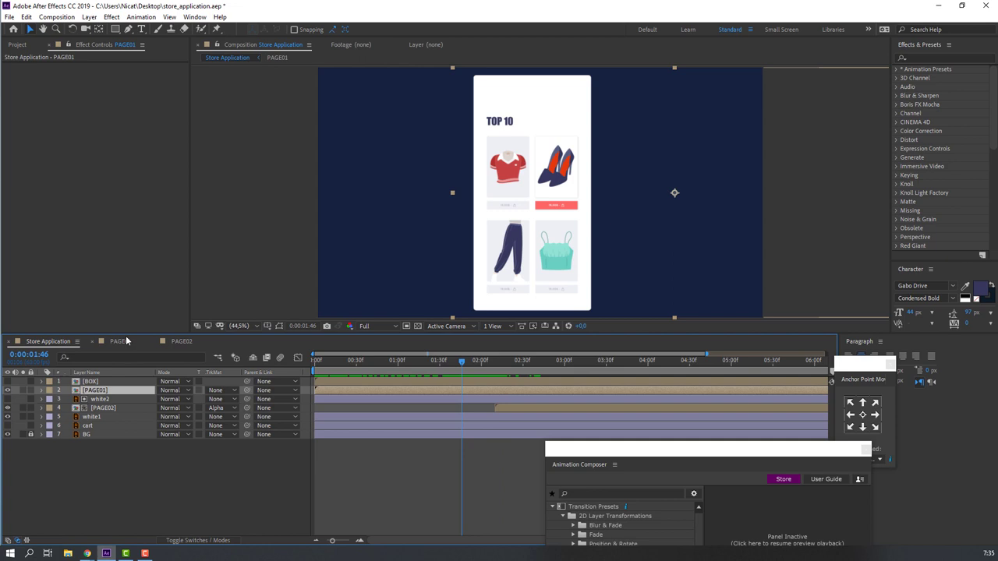
Apply Easy Ease to the Position keyframes of the product, frame and price layers in PAGE01.
click(118, 340)
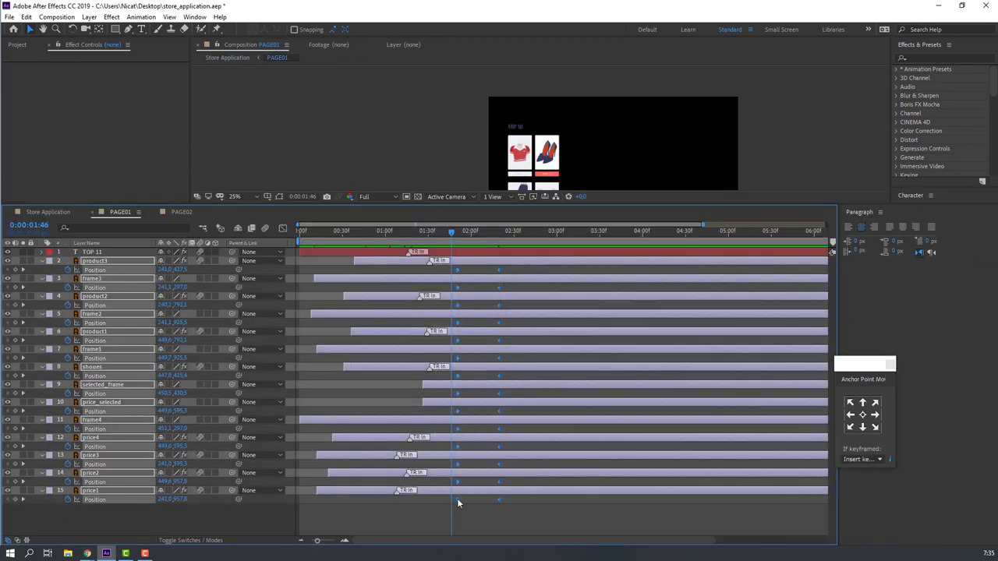
right_click(458, 500)
mouse_move(523, 489)
click(584, 432)
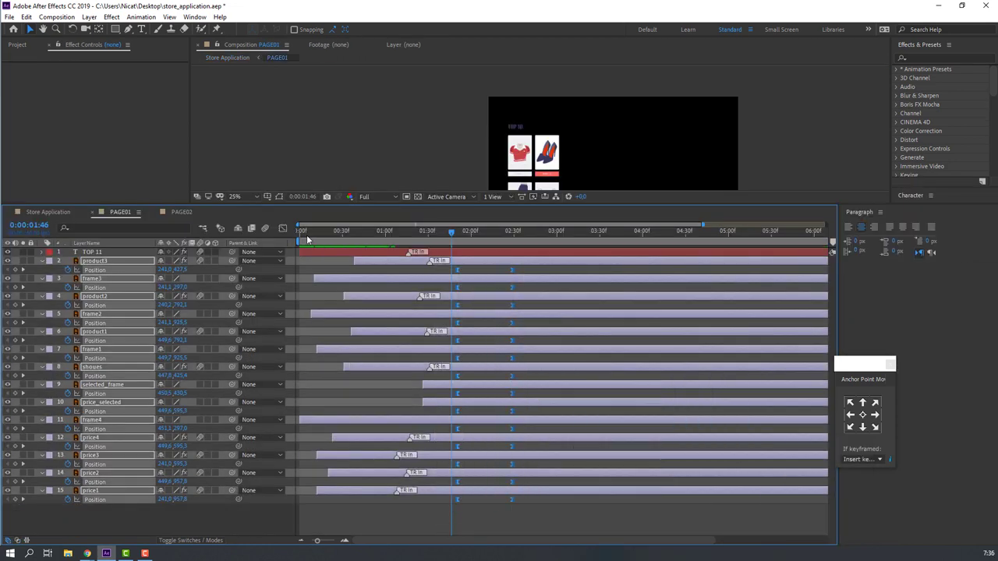
Sharpen the speed curve of the PAGE01 slide-out by extending the ease handles of its start and end Position keyframes inward.
click(282, 228)
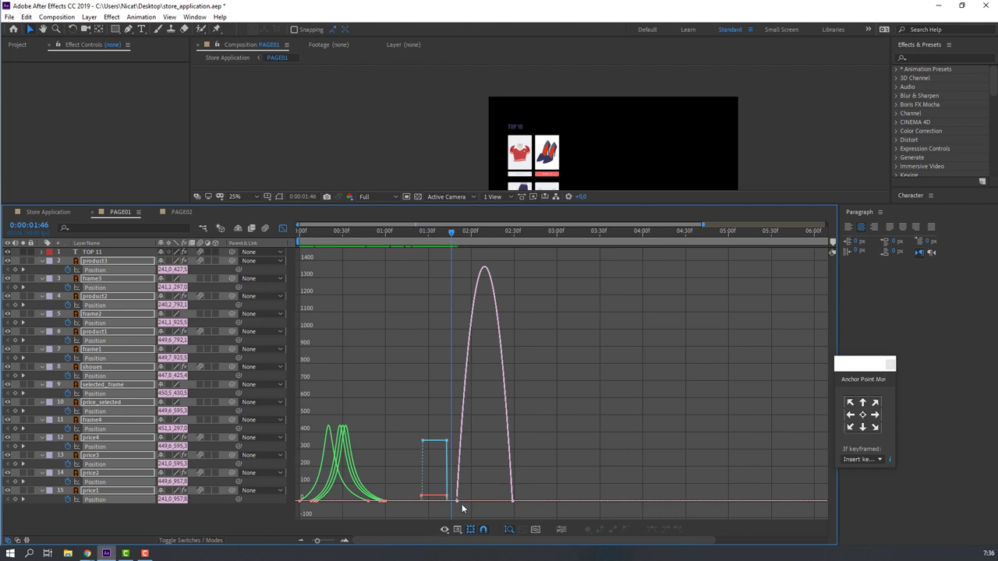
mouse_move(471, 495)
mouse_down()
mouse_move(448, 511)
mouse_move(476, 498)
mouse_up()
drag(535, 490, 487, 500)
click(282, 228)
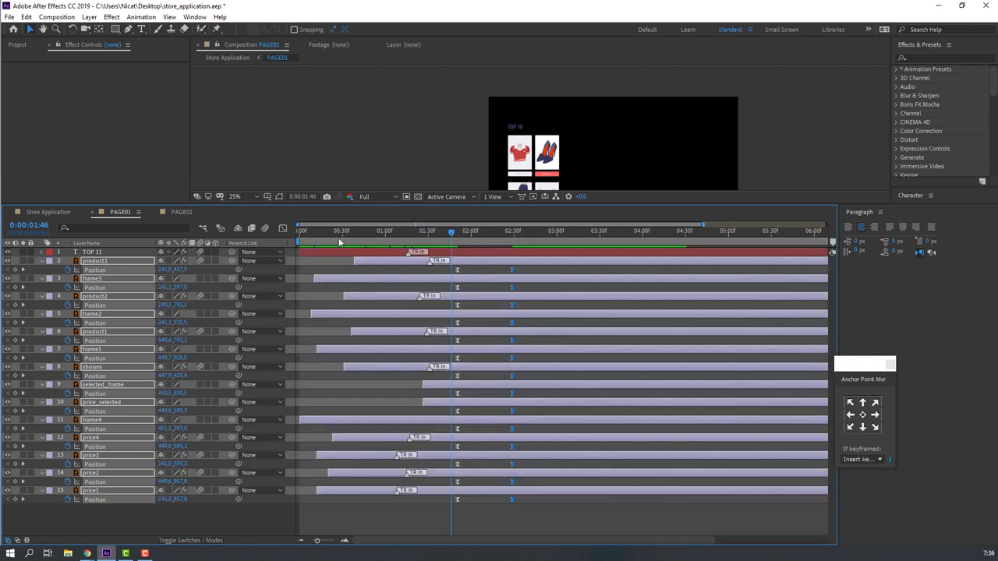
Preview the slide-out from about 0:00:01:20 and delay all its end Position keyframes to about 0:00:02:45.
drag(299, 240, 412, 240)
key(space)
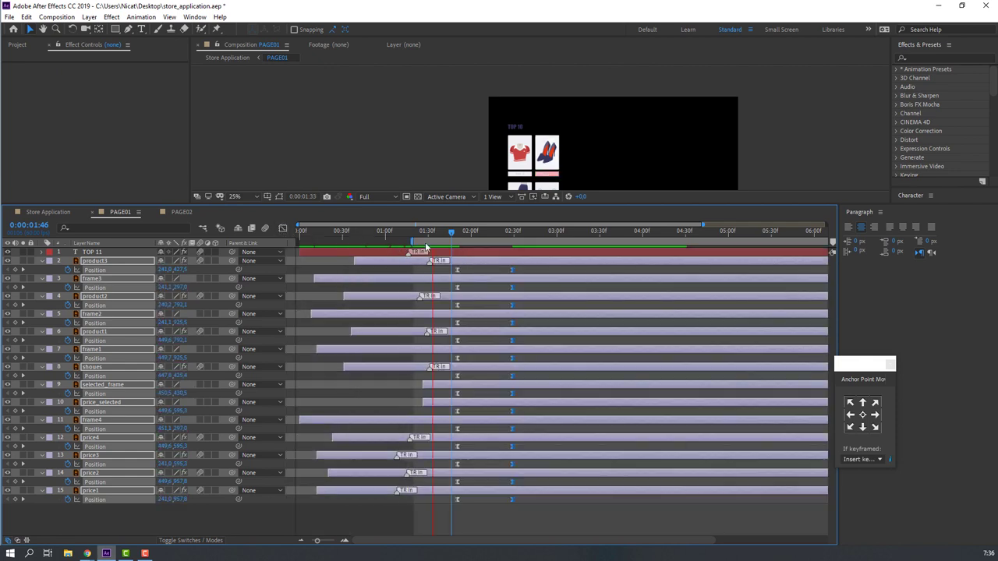
click(514, 505)
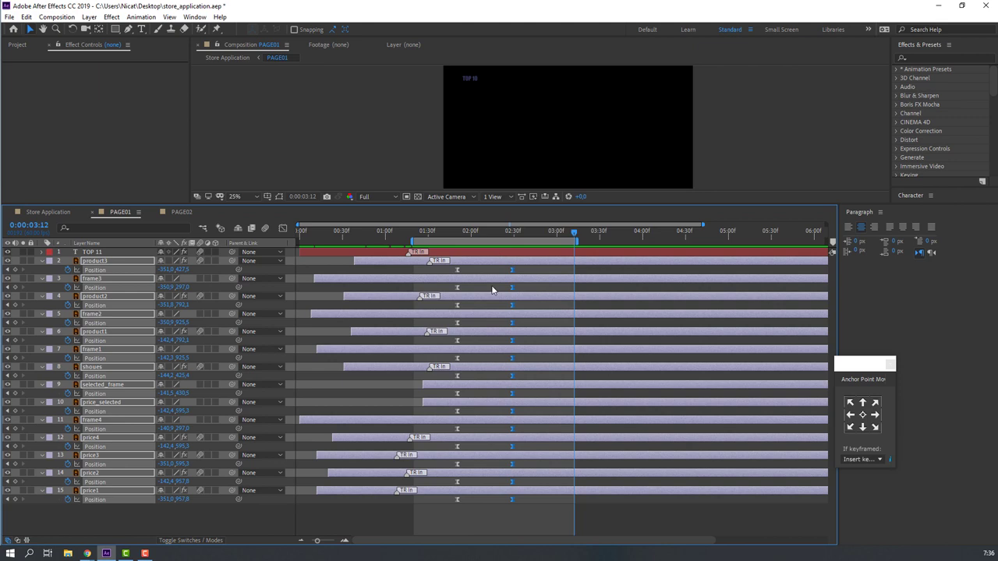
drag(513, 271, 535, 271)
key(space)
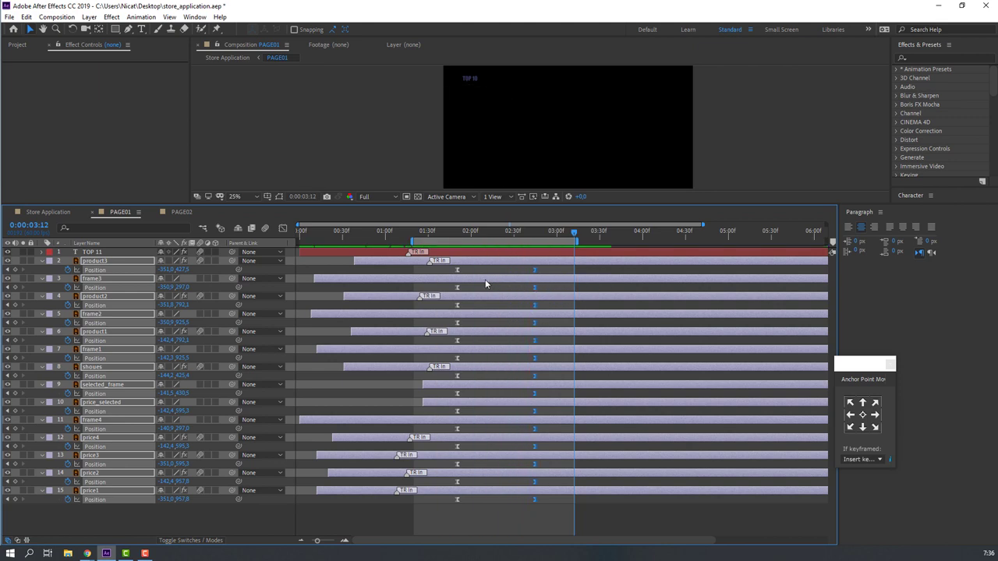
Stagger the PAGE01 layers' starting Position keyframes between about 0:00:01:50 and 0:00:02:11, and preview the result in Store Application.
click(538, 290)
drag(459, 287, 488, 305)
drag(458, 376, 480, 376)
drag(458, 340, 480, 341)
drag(458, 322, 465, 323)
drag(457, 429, 476, 429)
drag(457, 500, 466, 500)
drag(457, 482, 485, 481)
drag(458, 447, 473, 446)
drag(457, 393, 464, 394)
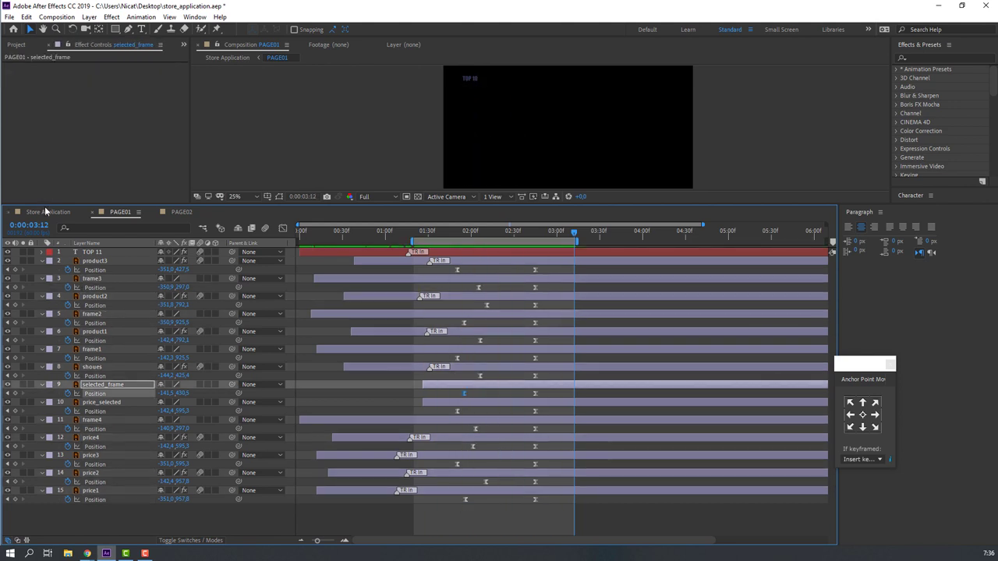
click(47, 210)
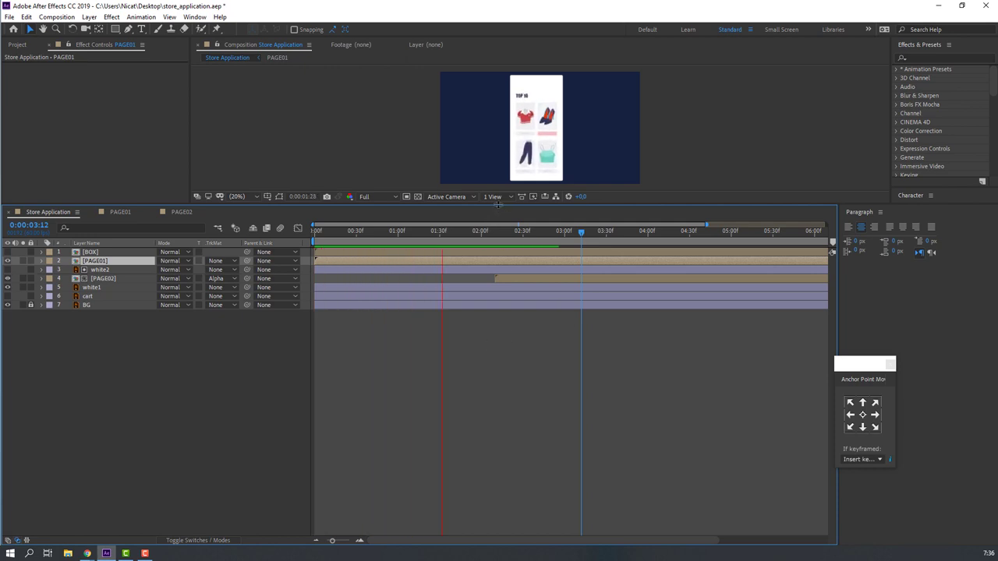
key(space)
Draw a rounded rectangular mask on the PAGE01 layer matching the white page's outline, and scrub to check it.
drag(498, 210, 457, 382)
drag(114, 33, 156, 38)
drag(473, 78, 589, 315)
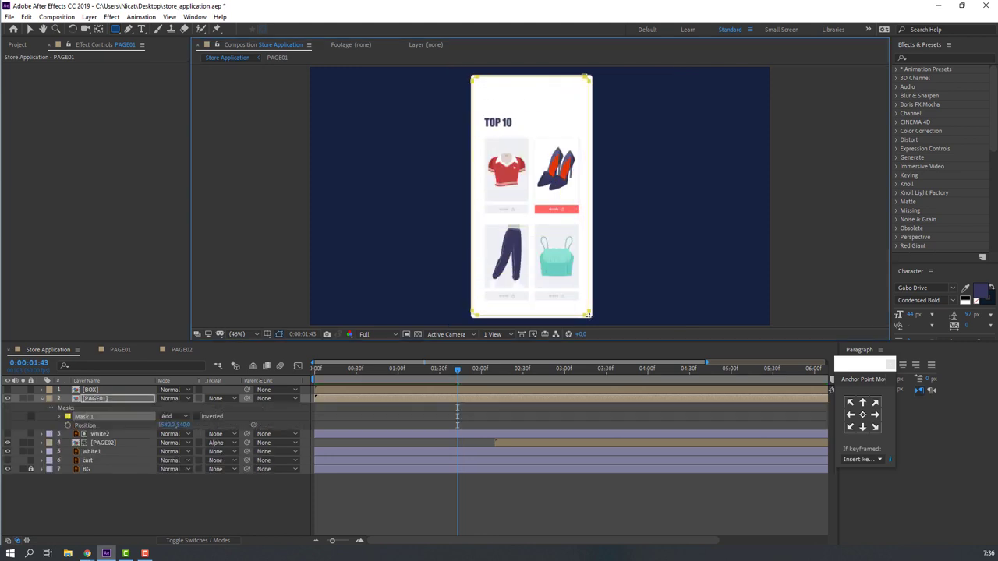
click(417, 510)
mouse_move(466, 376)
mouse_down()
mouse_move(567, 371)
mouse_move(471, 372)
mouse_up()
In PAGE01, select the slide-out's end keyframes at 0:00:02:45 and adjust the layers' horizontal Position values.
click(118, 350)
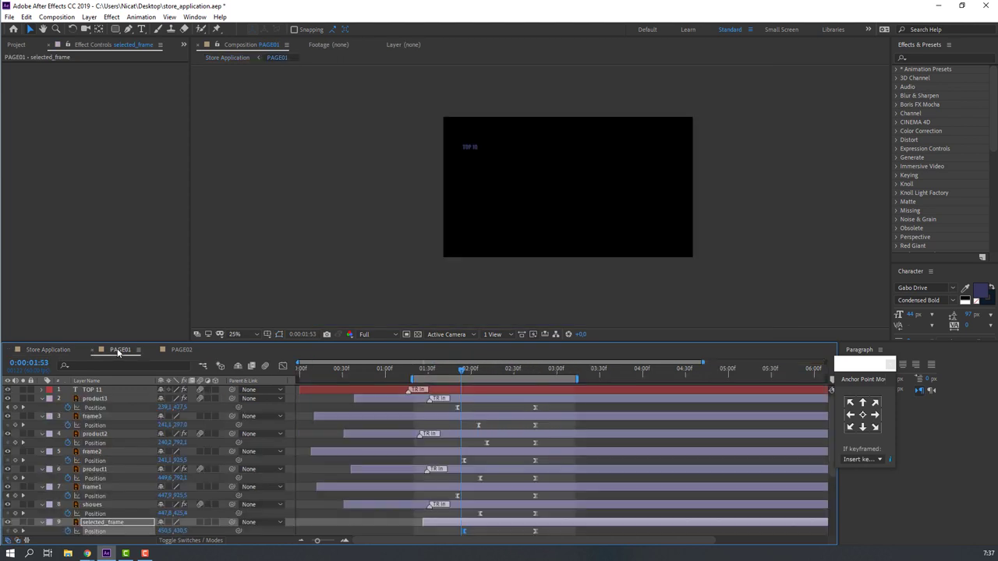
key(equal)
key(equal)
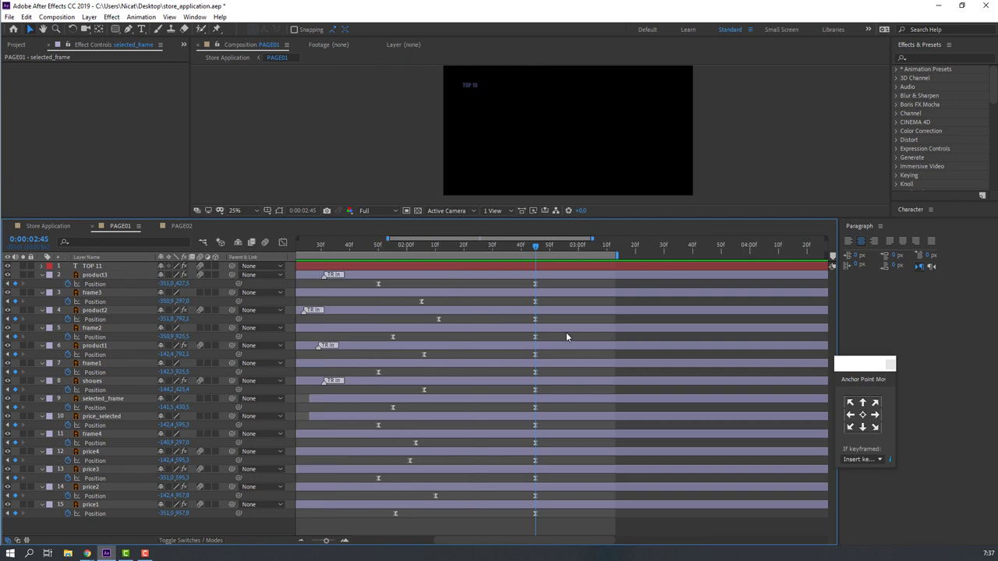
key(minus)
key(minus)
key(minus)
drag(496, 290, 467, 532)
drag(173, 284, 511, 277)
key(shift+Right)
key(shift+Right)
key(shift+Right)
key(shift+Right)
key(shift+Right)
key(shift+Right)
key(shift+Right)
key(shift+Right)
key(shift+Right)
key(shift+Right)
key(shift+Right)
key(shift+Right)
key(shift+Right)
key(shift+Right)
key(shift+Right)
key(shift+Right)
key(shift+Right)
key(shift+Right)
key(shift+Right)
key(shift+Right)
key(shift+Right)
key(shift+Right)
key(shift+Right)
key(shift+Right)
key(shift+Right)
key(shift+Right)
key(shift+Right)
key(shift+Right)
key(shift+Right)
key(shift+Right)
key(shift+Right)
key(shift+Right)
key(shift+Right)
key(shift+Right)
key(shift+Right)
key(shift+Right)
key(shift+Right)
key(shift+Right)
key(shift+Right)
key(shift+Right)
In Store Application, shift the PAGE02 layer earlier to start at about 0:00:02:00 and preview the page transition.
click(48, 225)
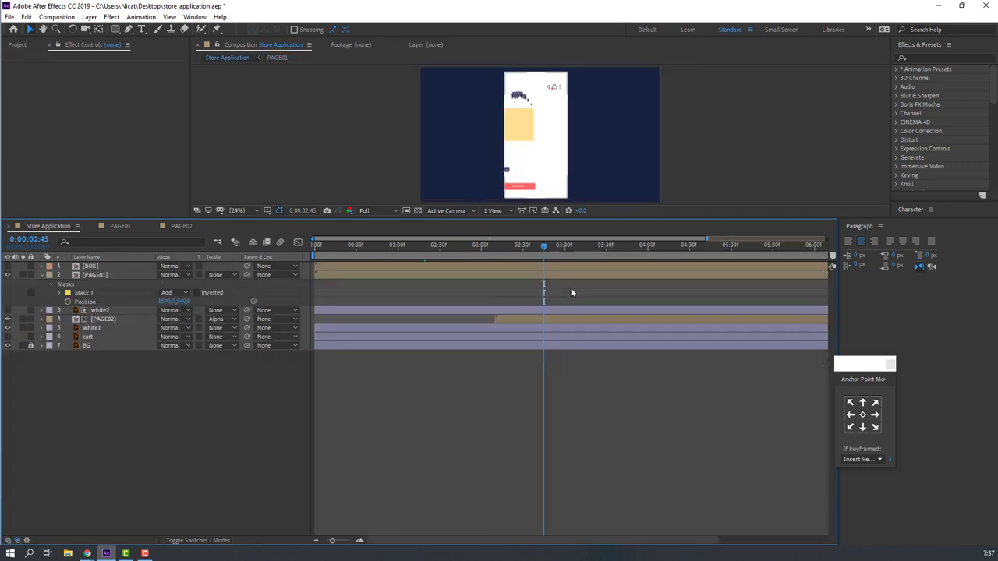
drag(502, 248, 445, 278)
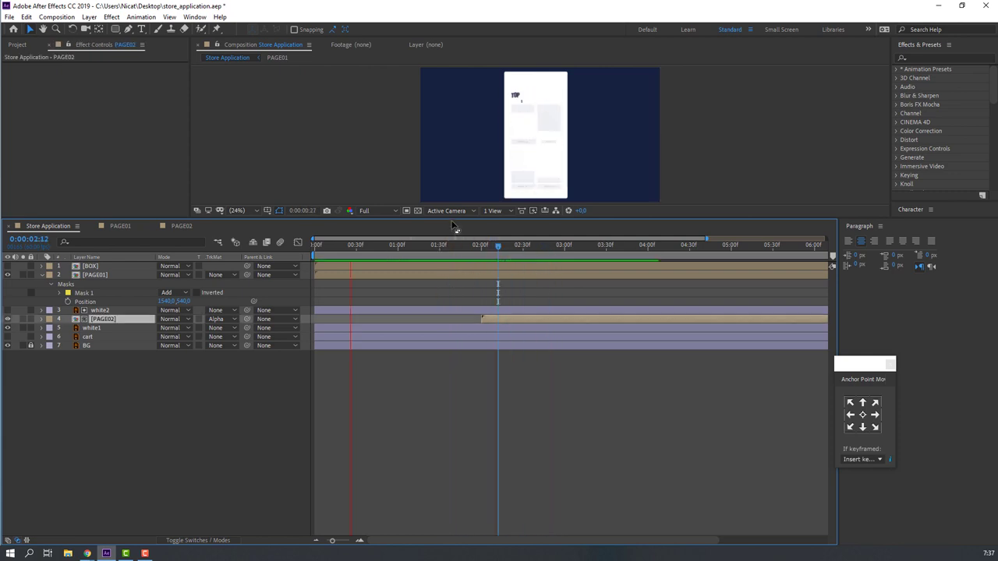
drag(456, 228, 398, 402)
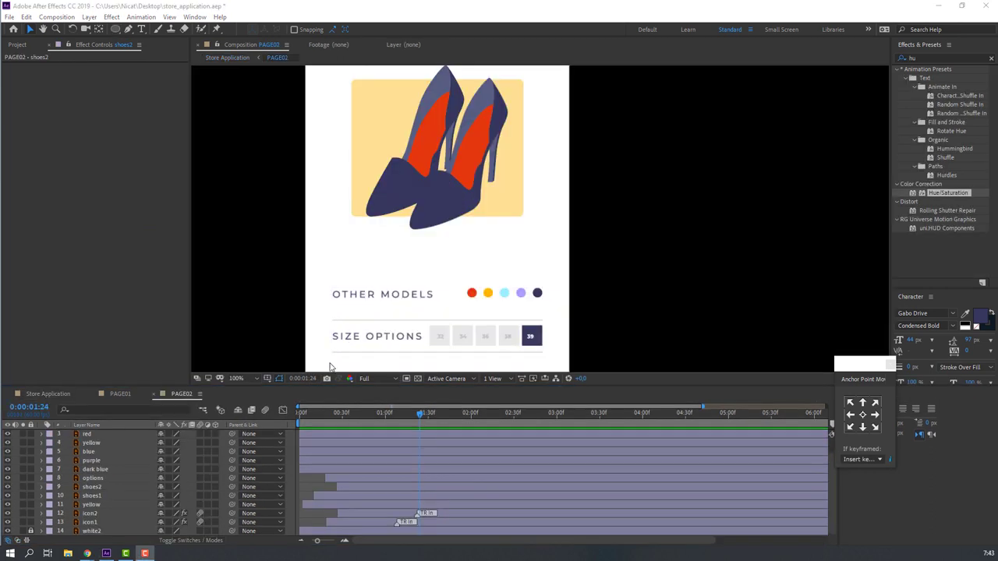
In PAGE02, keyframe the buy now layer's Scale at 100% at 0:00:01:56 and 95% at 0:00:02:06.
drag(359, 341, 359, 235)
click(428, 306)
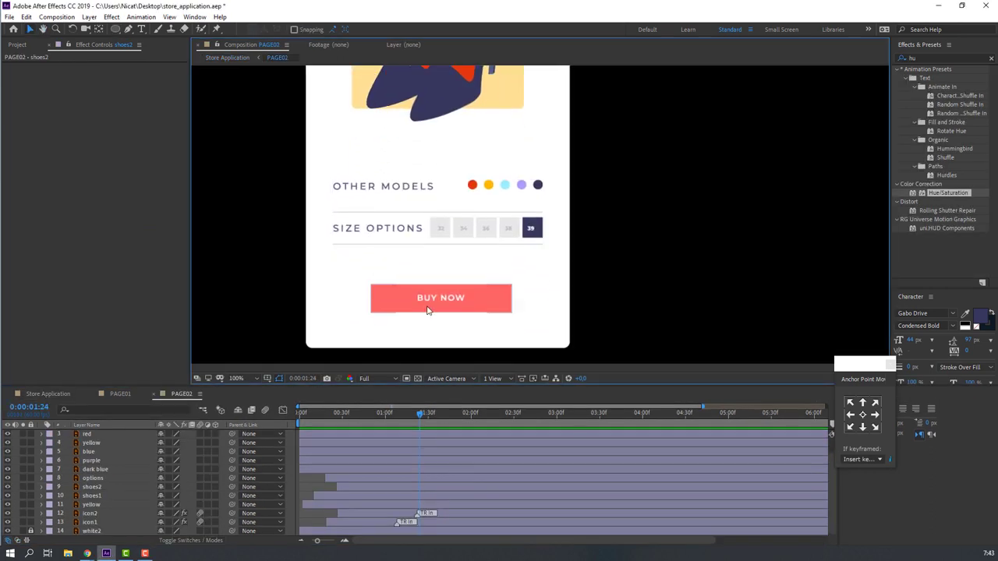
click(455, 412)
scroll(198, 472, up, 1)
key(s)
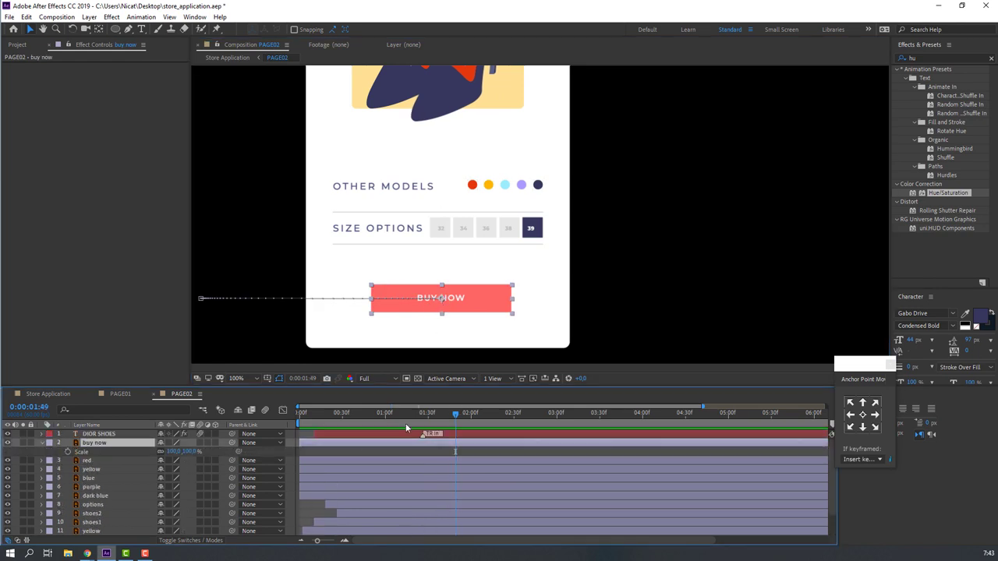
click(67, 452)
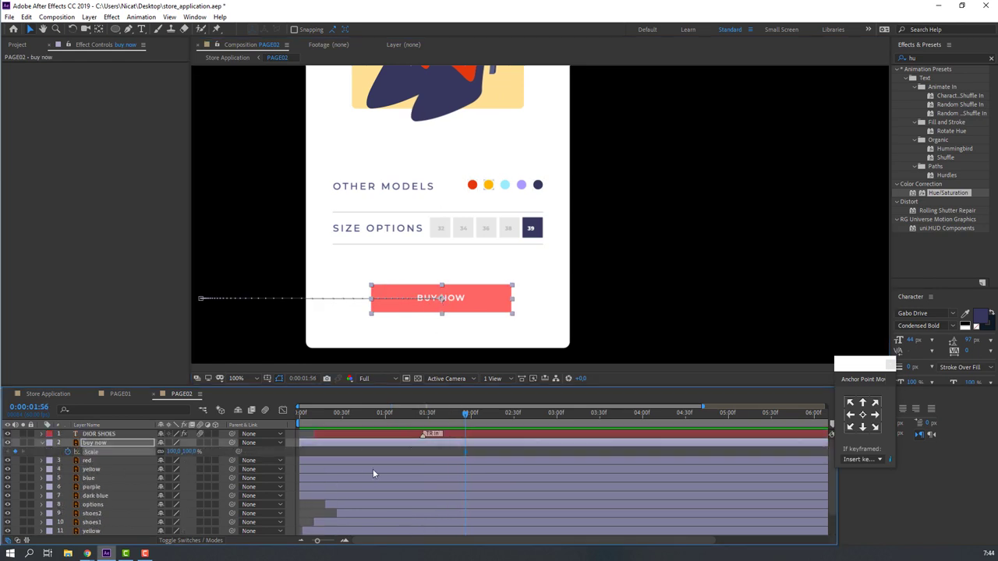
key(shift+Page_Down)
key(Return)
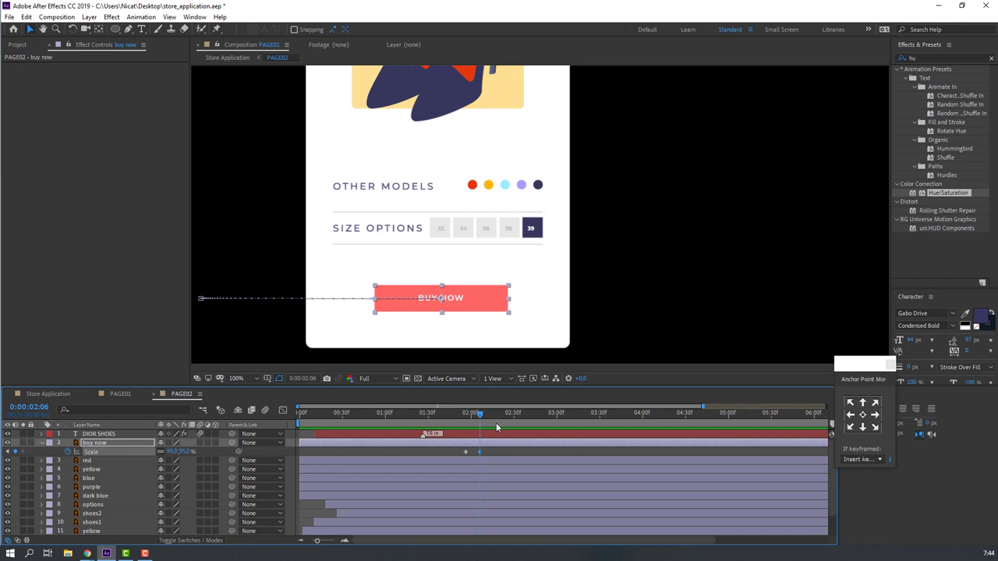
Copy the buy now layer's 100% Scale keyframe to 0:00:02:16.
click(466, 452)
key(ctrl+c)
key(ctrl+v)
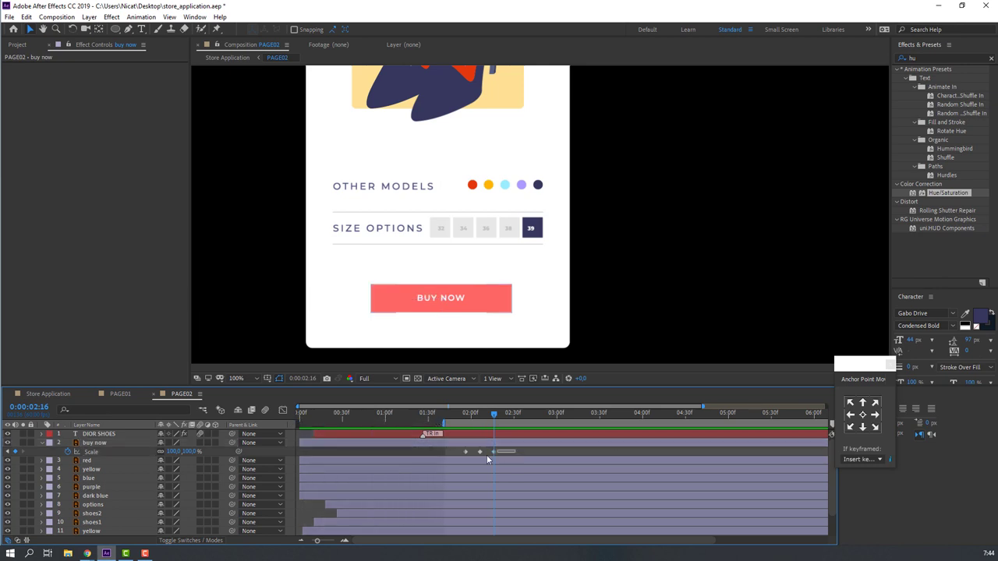
Apply Easy Ease to the buy now layer's Scale keyframes and preview the button animation.
right_click(466, 452)
mouse_move(536, 445)
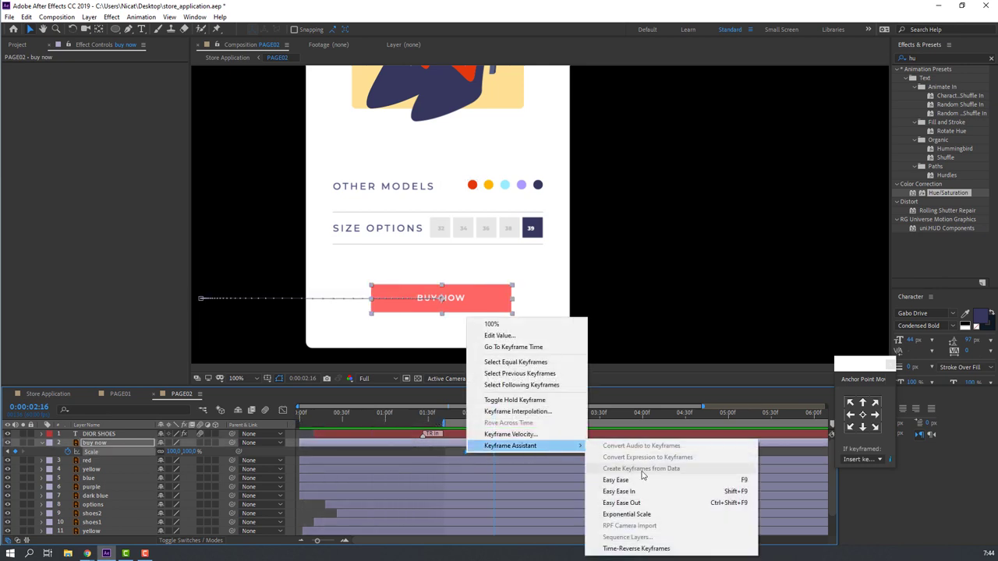
click(601, 467)
key(space)
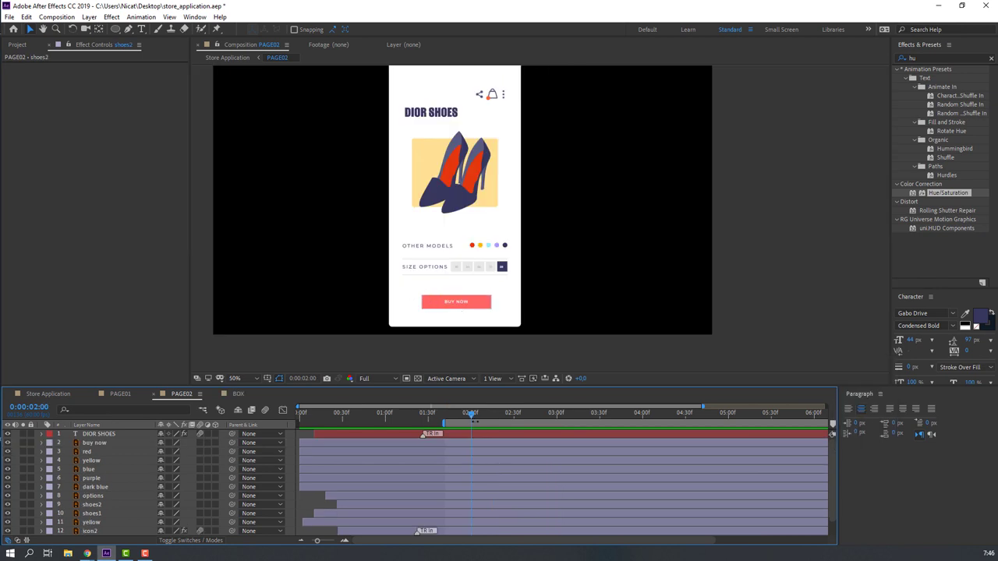
Keyframe Position of shoes2 and shoes1 at 0:00:02:27 and animate them down below the page to Y 1220.8 and 1248.2 respectively.
click(107, 504)
shift+click(109, 513)
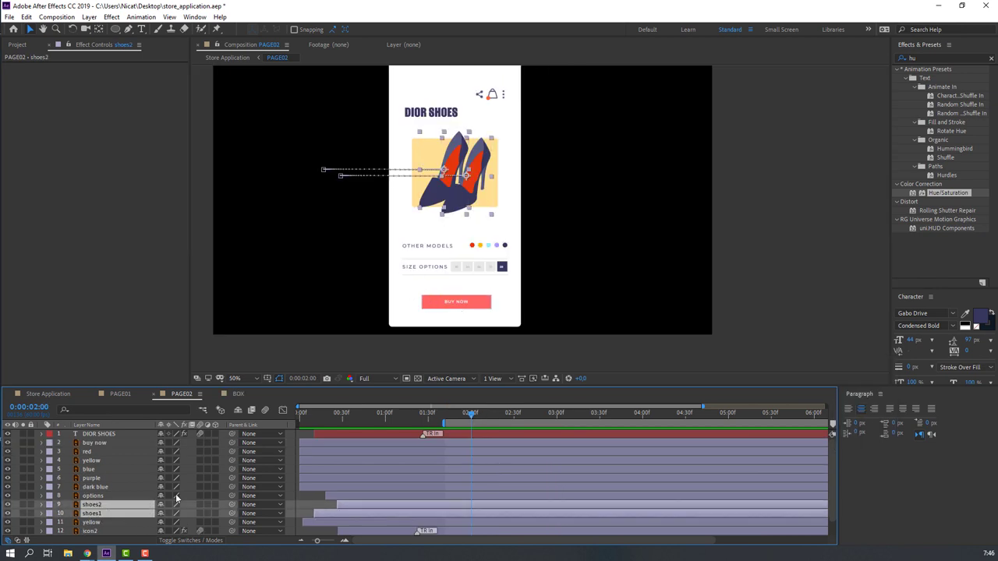
key(p)
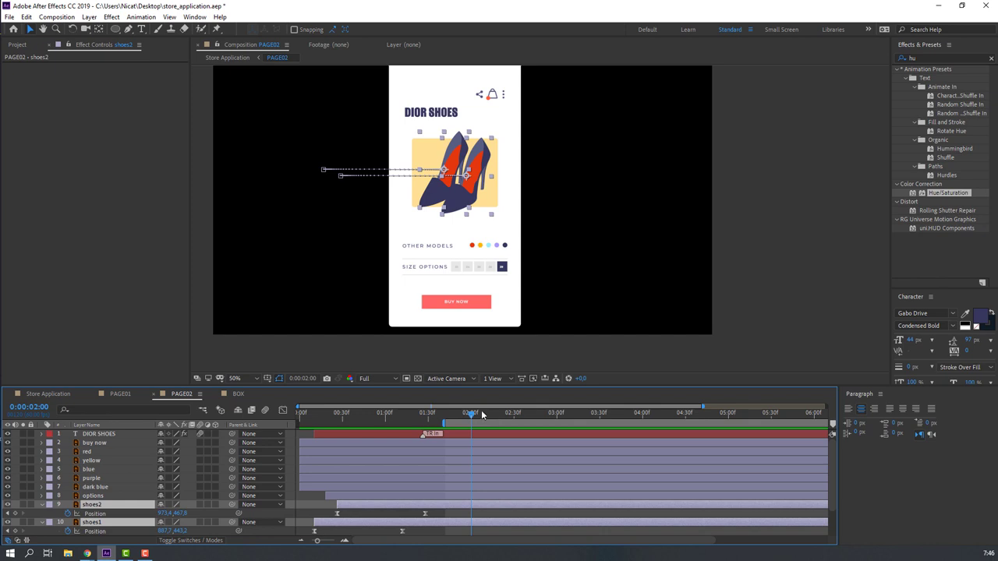
drag(481, 418, 493, 418)
click(15, 513)
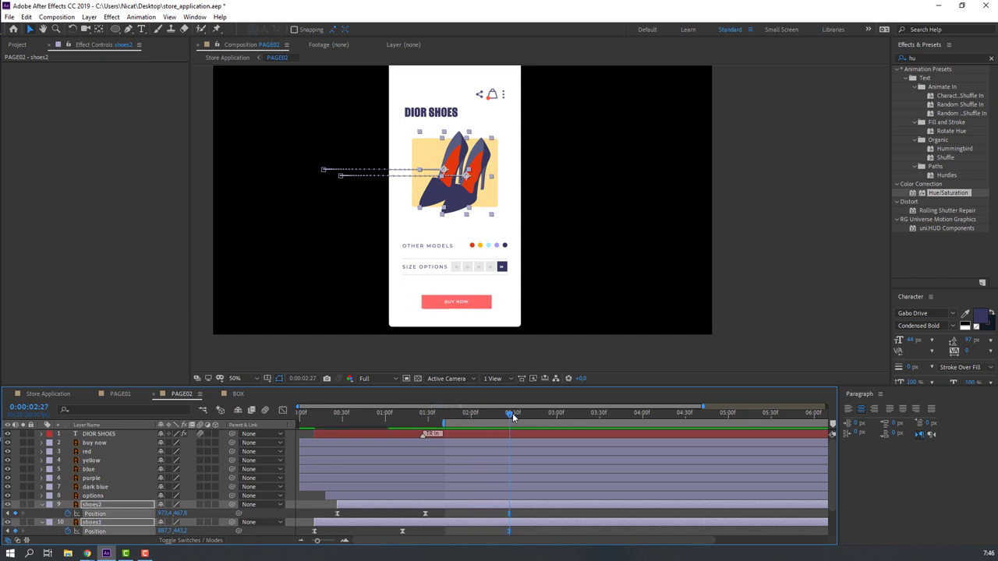
drag(179, 513, 589, 490)
drag(179, 531, 638, 484)
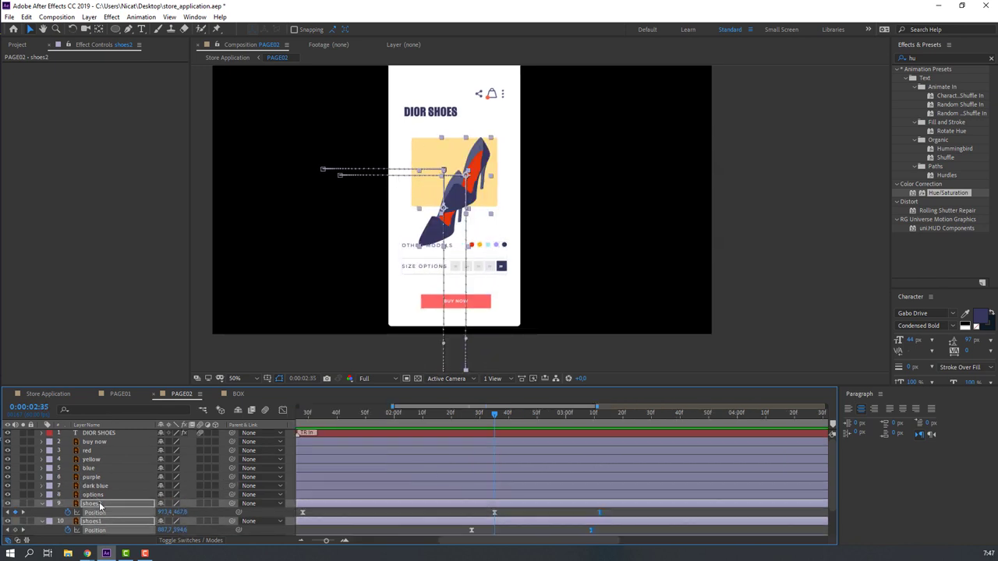
Keyframe Rotation on shoes2 and shoes1 from 0° at 0:00:02:35 to 0:00:03:12, turning shoes2 clockwise and shoes1 counterclockwise as they fall.
key(shift+r)
scroll(534, 498, down, 3)
click(68, 470)
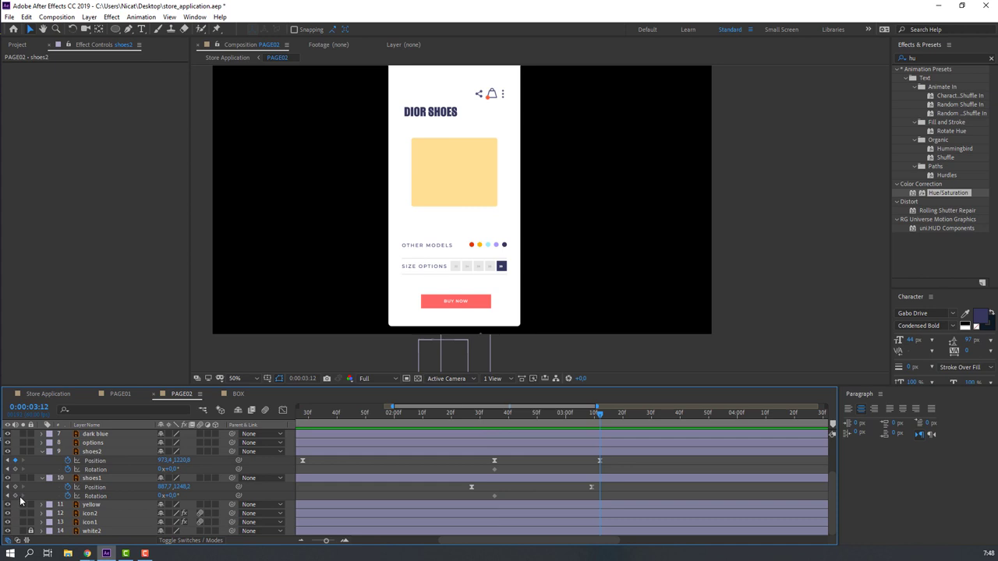
click(15, 496)
click(15, 469)
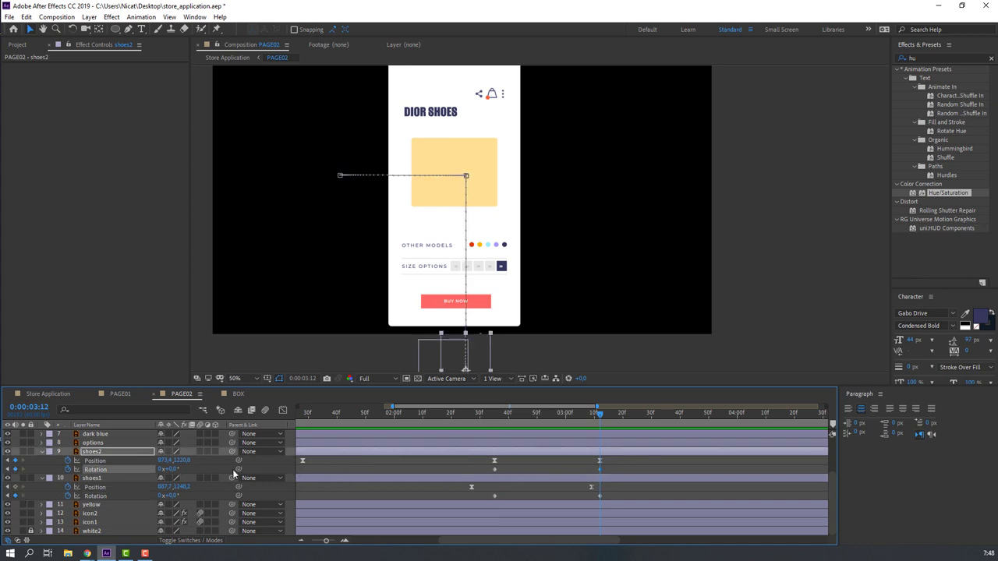
drag(166, 471, 351, 463)
drag(498, 415, 592, 417)
Apply Easy Ease to the Rotation keyframes of shoes2 and shoes1 and preview the falling shoes.
drag(615, 469, 471, 496)
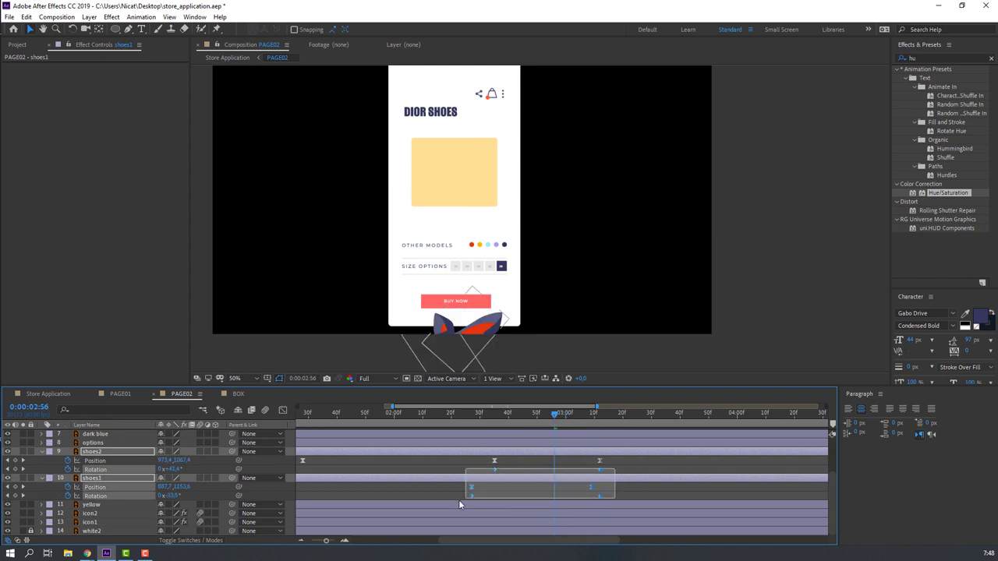
right_click(472, 496)
mouse_move(546, 489)
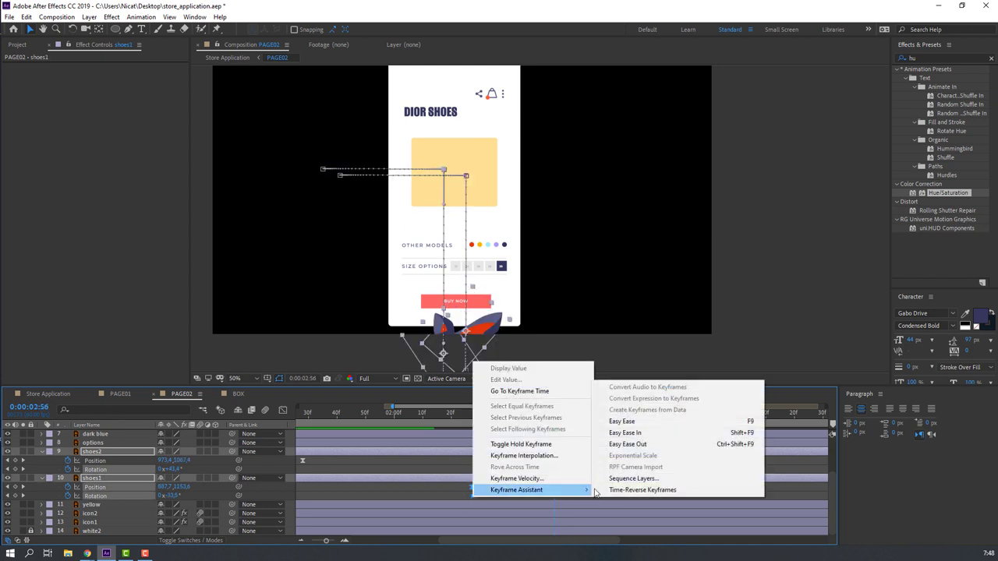
click(625, 433)
key(space)
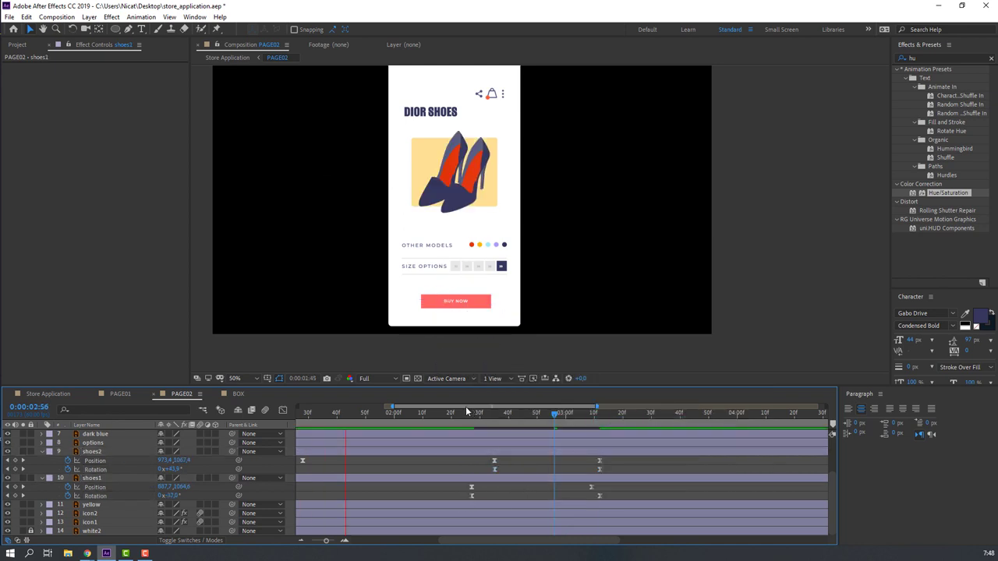
Switch to the Store Application composition, check the shoe animation there and add a null object.
click(55, 395)
drag(427, 414, 473, 417)
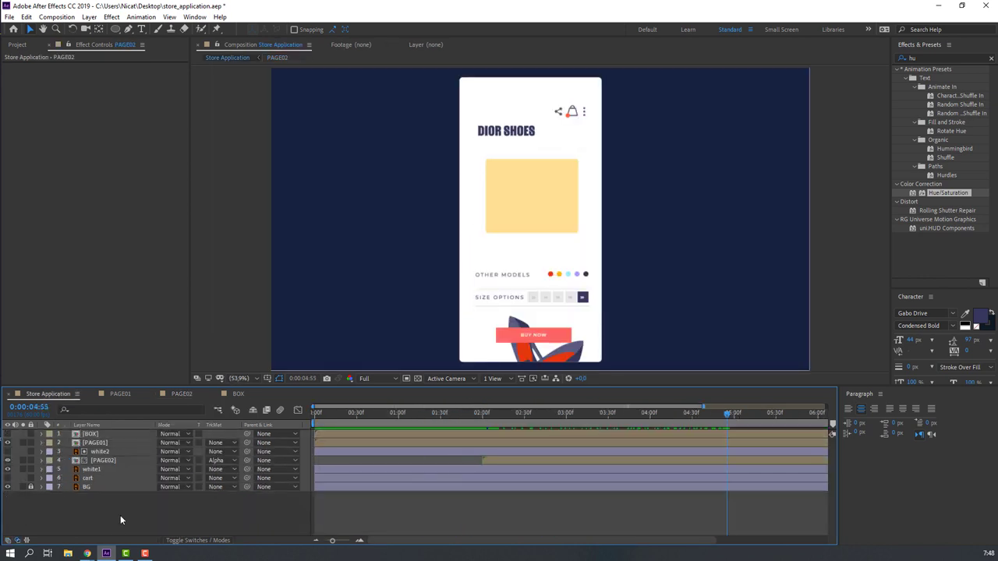
right_click(119, 522)
right_click(93, 519)
mouse_move(117, 406)
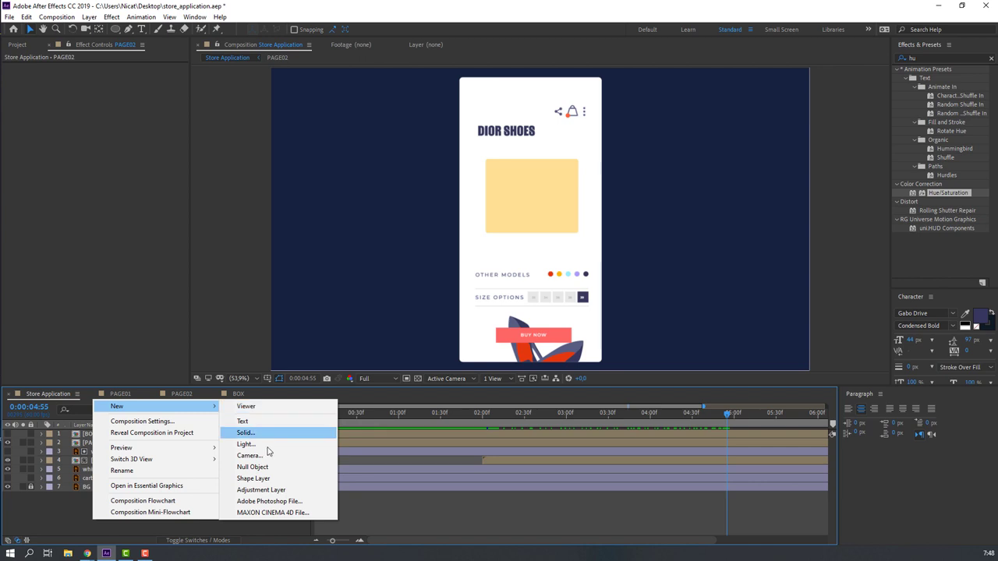
click(257, 467)
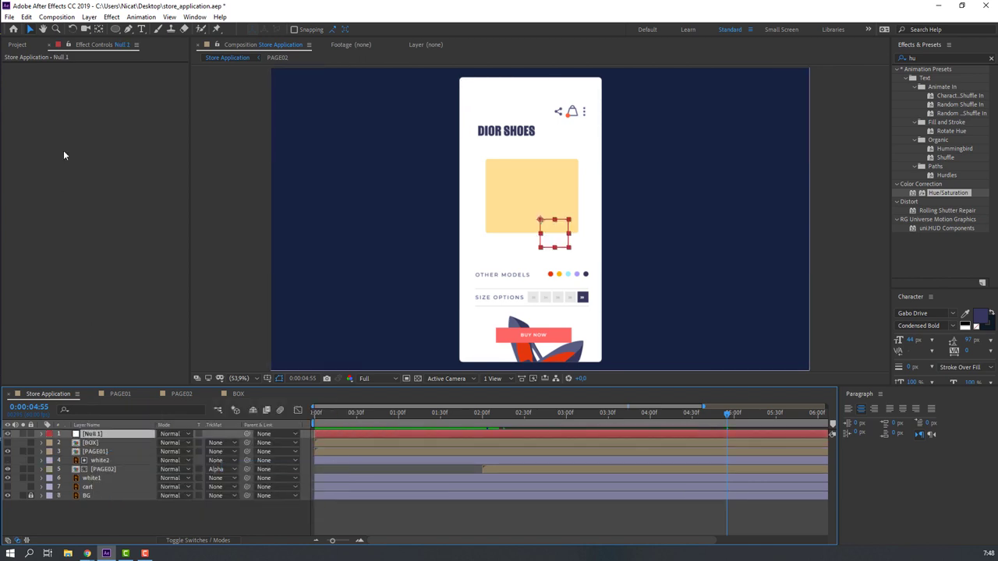
Parent the PAGE01, white2, PAGE02 and white1 layers to Null 1.
click(99, 479)
ctrl+click(113, 471)
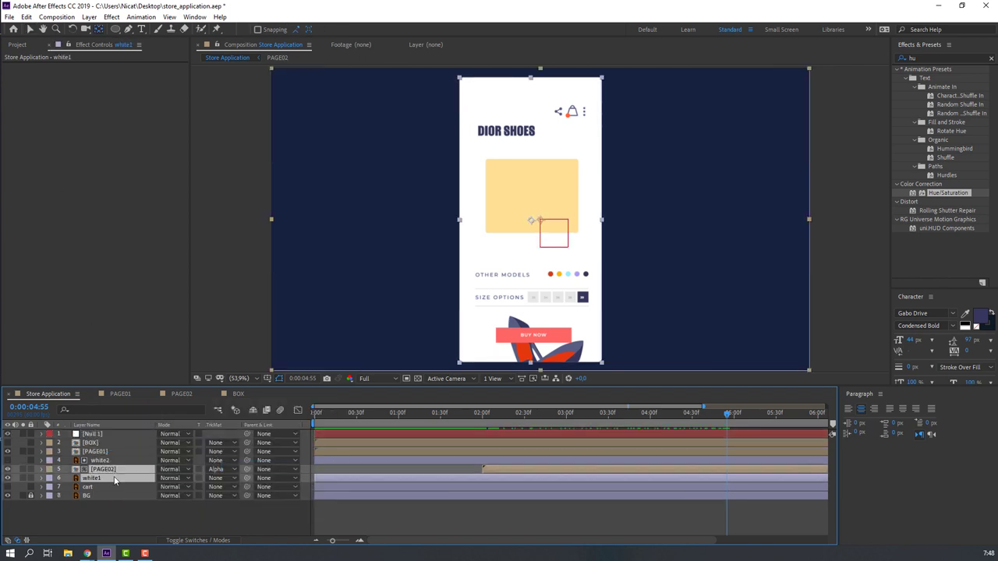
key(ctrl+shift+Up)
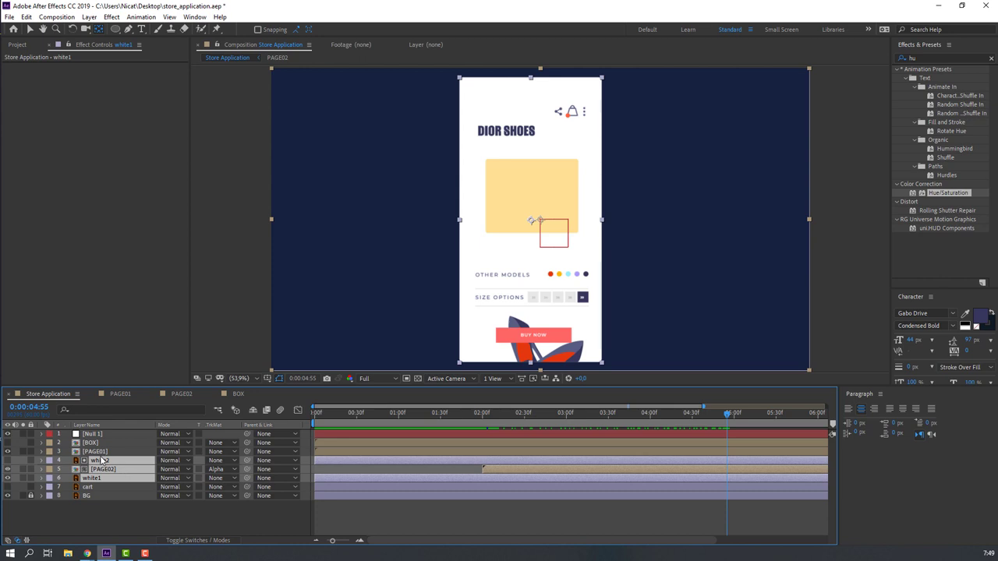
key(ctrl+shift+Up)
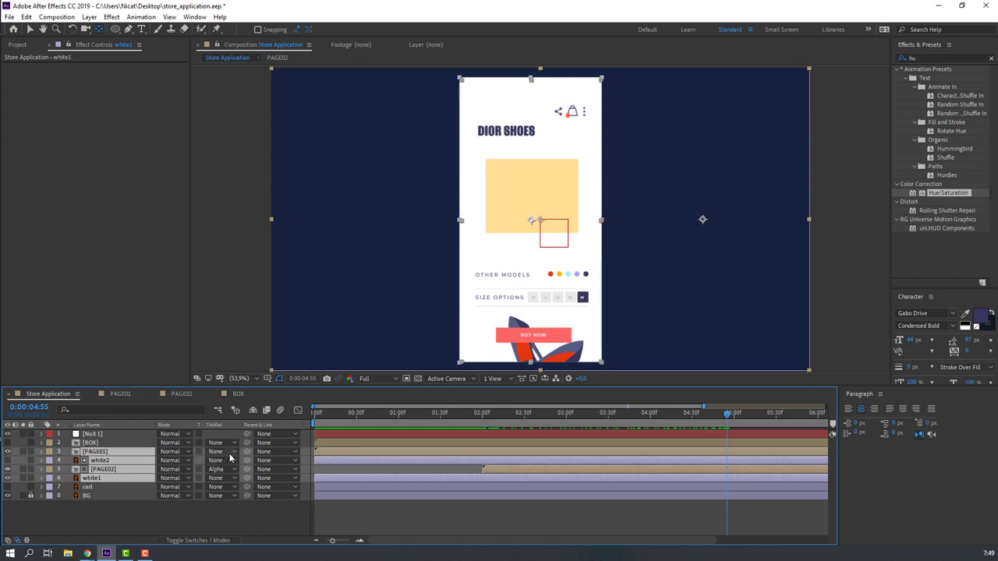
drag(248, 460, 103, 439)
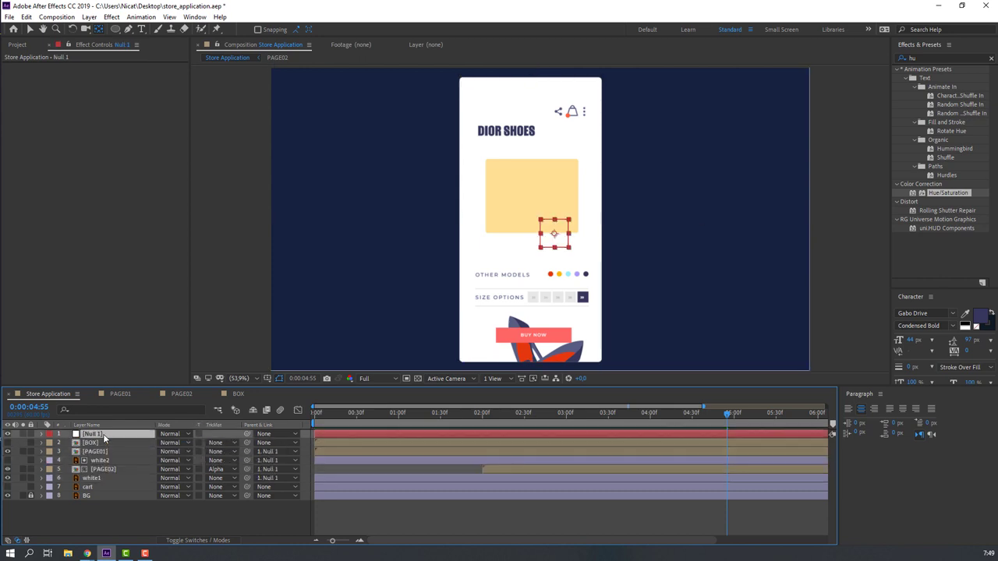
Keyframe Null 1's Position from about 0:00:04:33 to 0:00:05:15, moving the pages up out of the frame.
key(p)
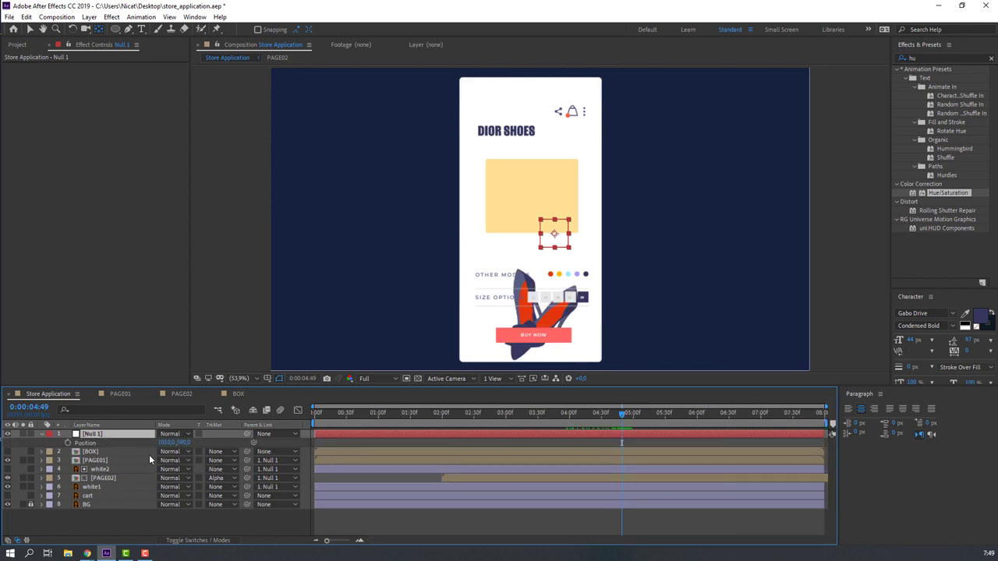
click(67, 442)
drag(624, 417, 643, 420)
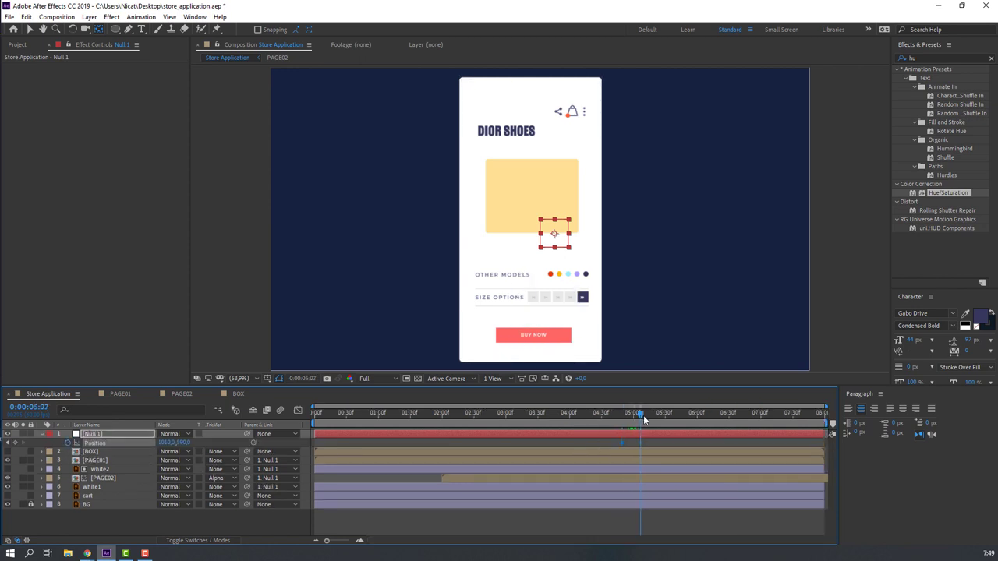
drag(185, 444, 130, 442)
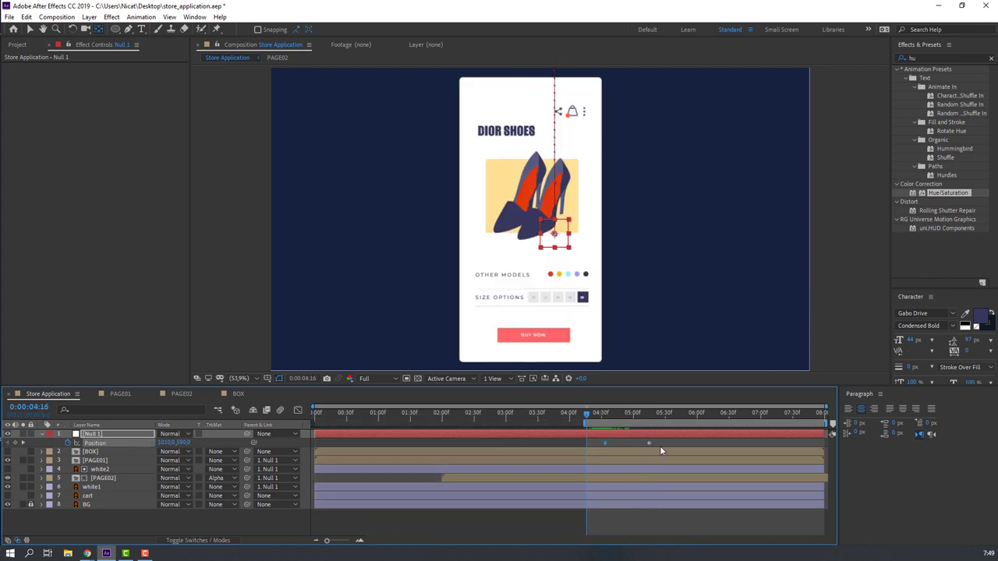
Apply Easy Ease to Null 1's Position keyframes and reshape the speed graph by shortening the end keyframe's influence handle.
drag(663, 441, 597, 447)
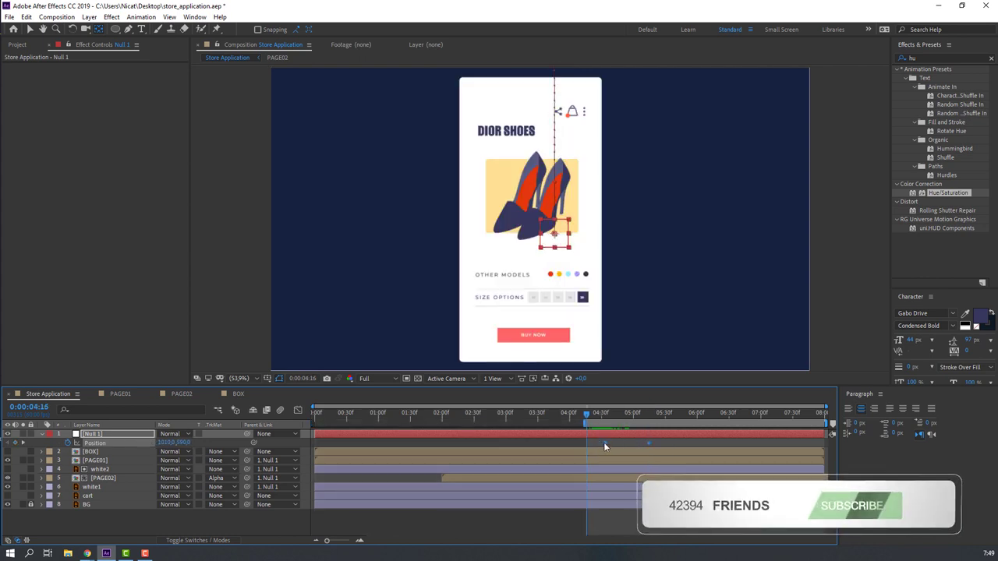
right_click(604, 442)
mouse_move(670, 435)
click(752, 468)
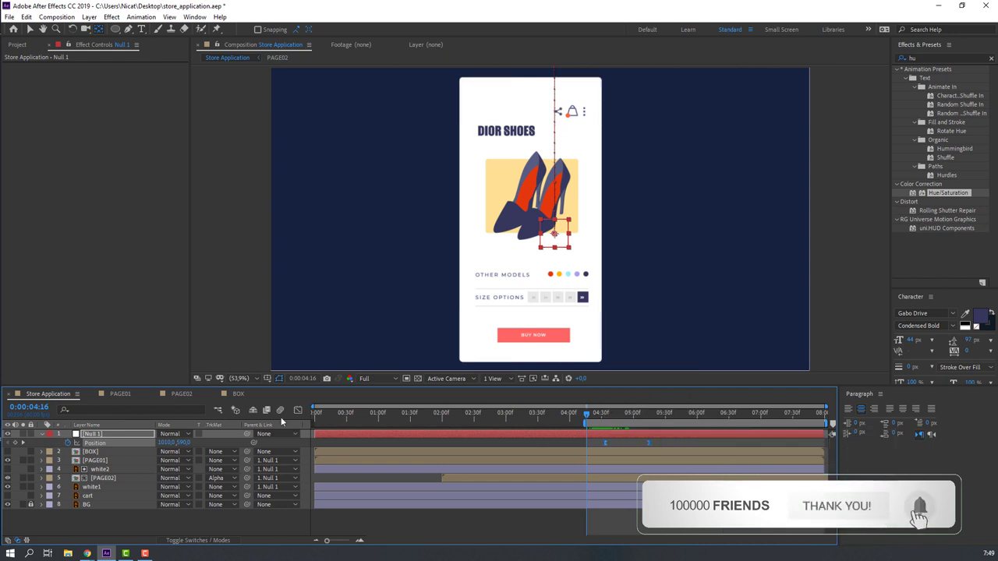
click(297, 411)
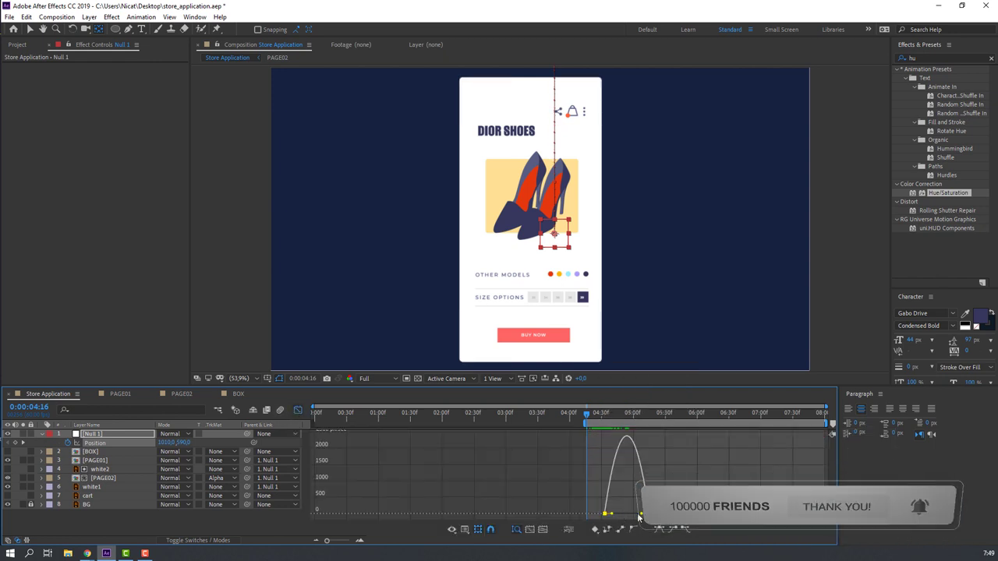
drag(644, 514, 629, 514)
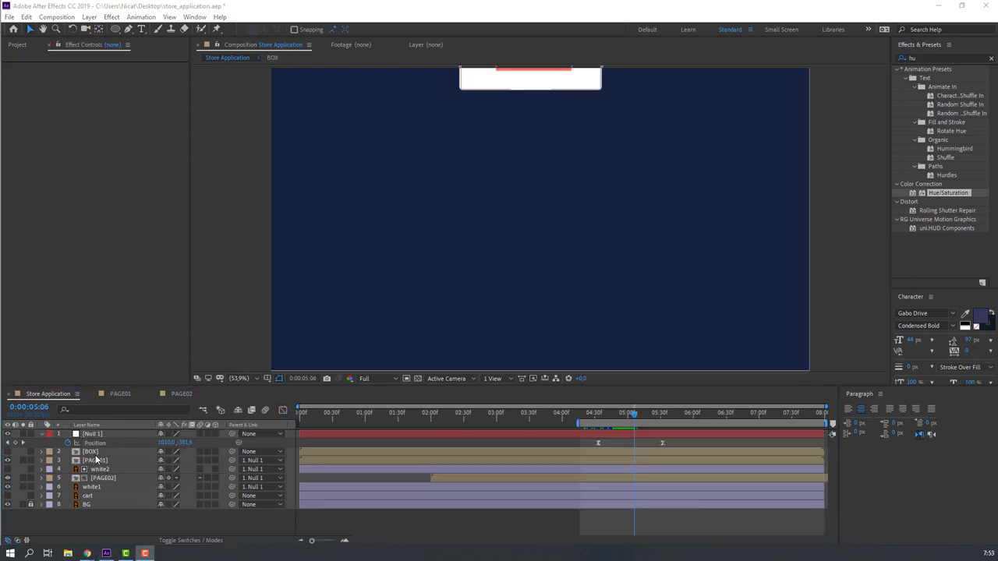
Copy the box layer from the BOX composition and paste it into the Store Application composition.
double_click(95, 460)
click(90, 497)
click(88, 446)
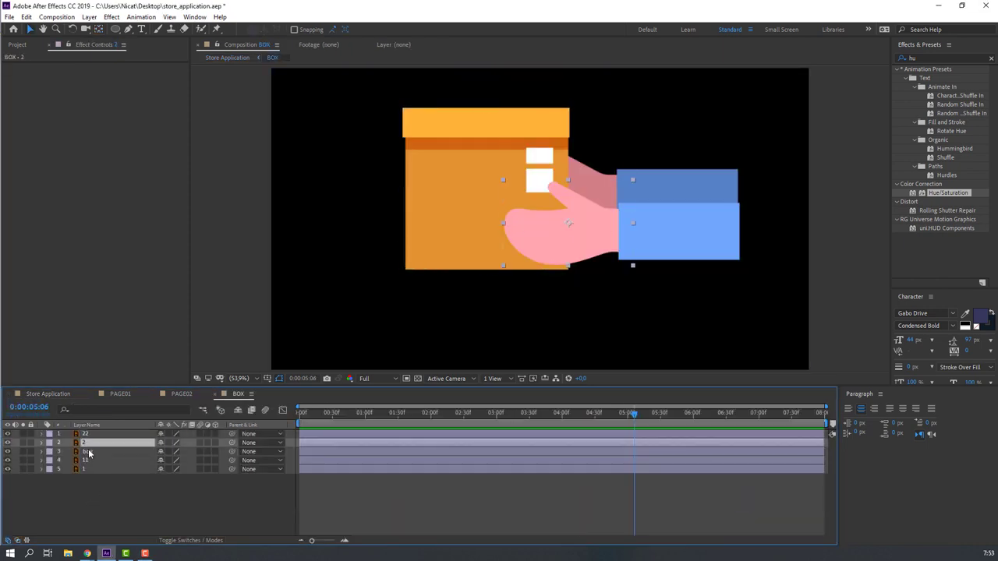
click(89, 453)
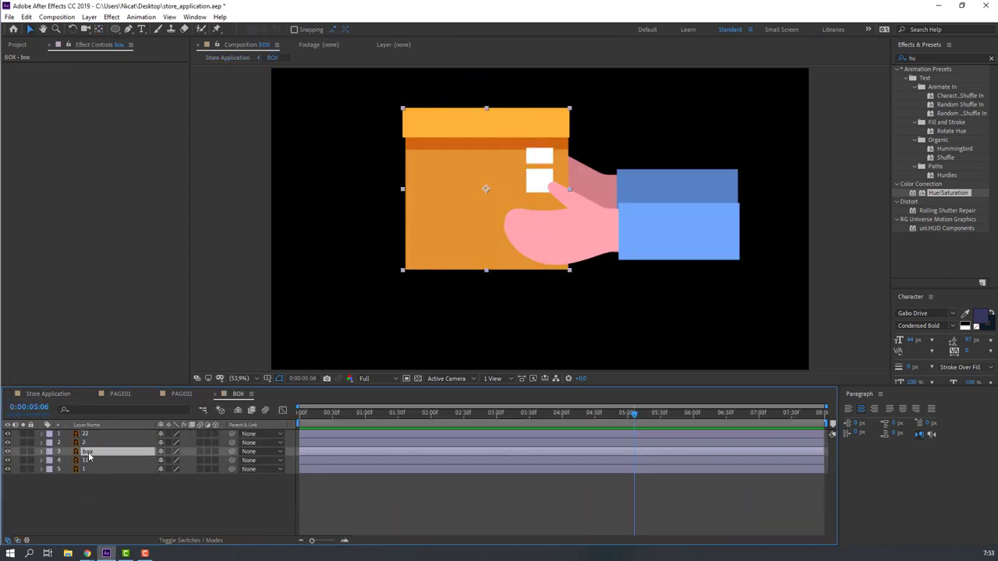
click(49, 393)
key(ctrl+v)
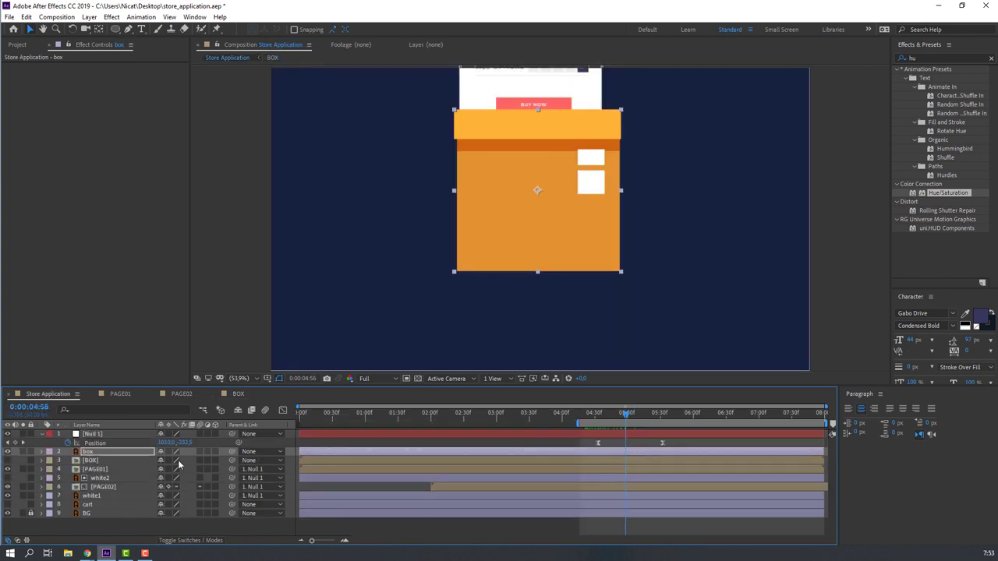
Scale the box layer to 54%, place it beneath PAGE02 and shift it to start just before 0:00:04:30.
key(s)
drag(178, 461, 90, 459)
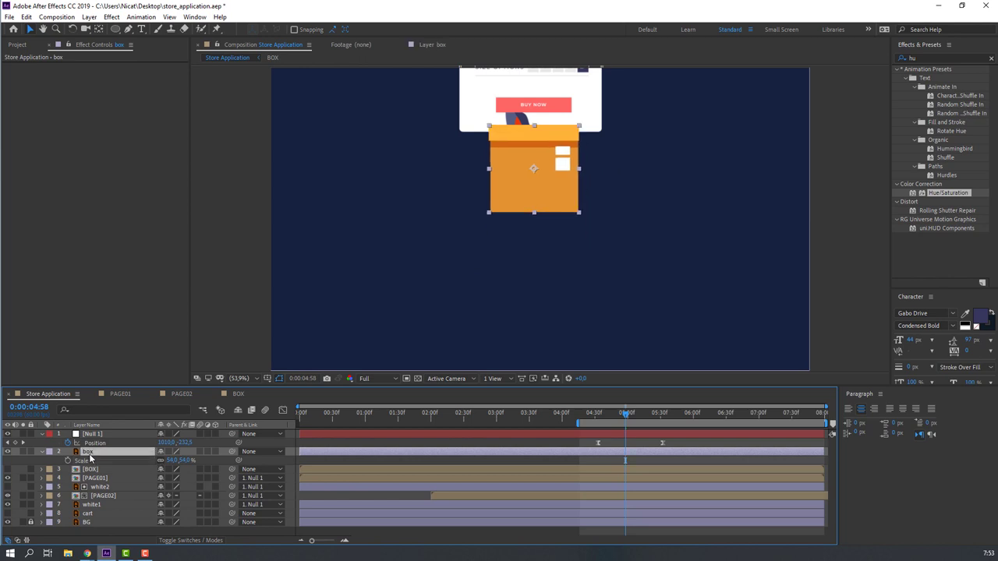
drag(129, 492, 132, 502)
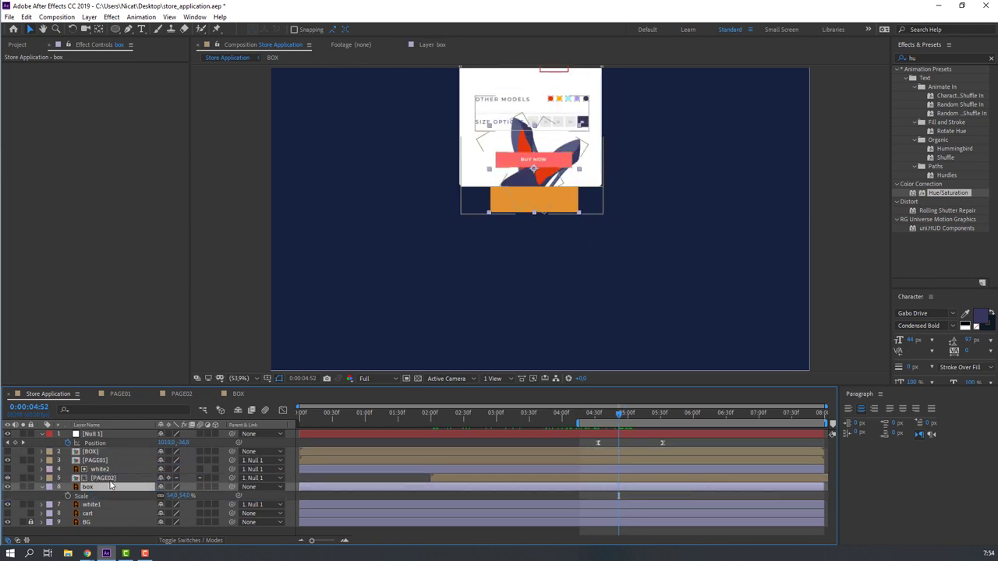
drag(372, 488, 591, 491)
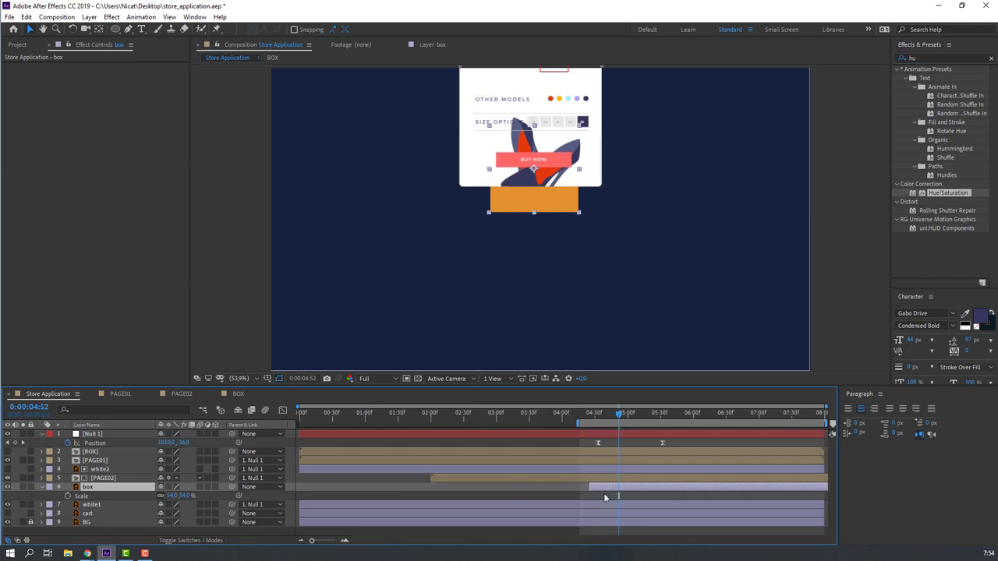
Keyframe the box's Position at 0:00:04:50, lower it to Y 553.6, and place the end keyframe near 0:00:05:14.
key(p)
drag(605, 416, 618, 418)
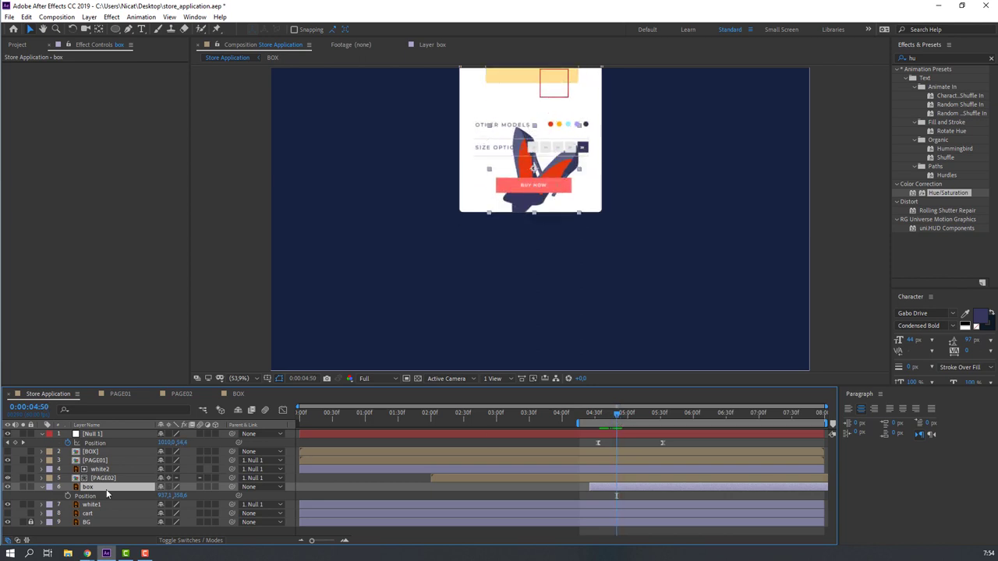
click(68, 496)
drag(625, 419, 633, 416)
drag(533, 169, 533, 223)
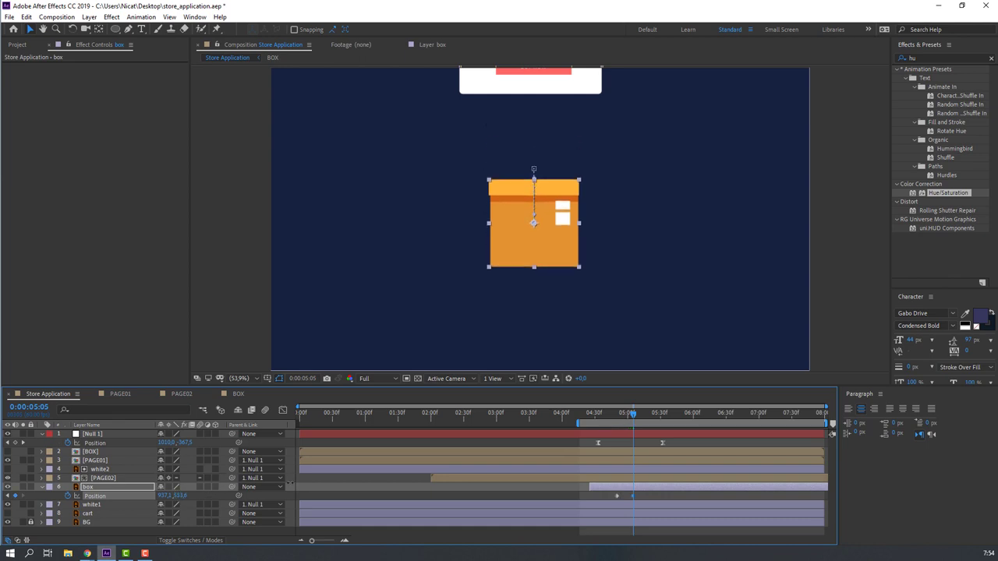
drag(606, 414, 631, 416)
drag(633, 494, 652, 494)
Apply Easy Ease to the box layer's Position keyframes.
right_click(616, 496)
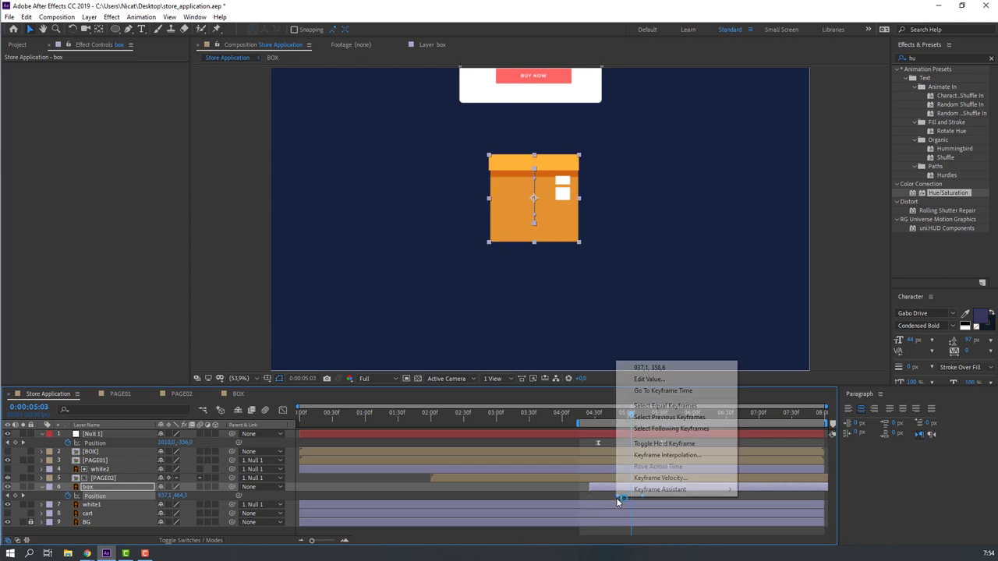
mouse_move(669, 490)
click(760, 421)
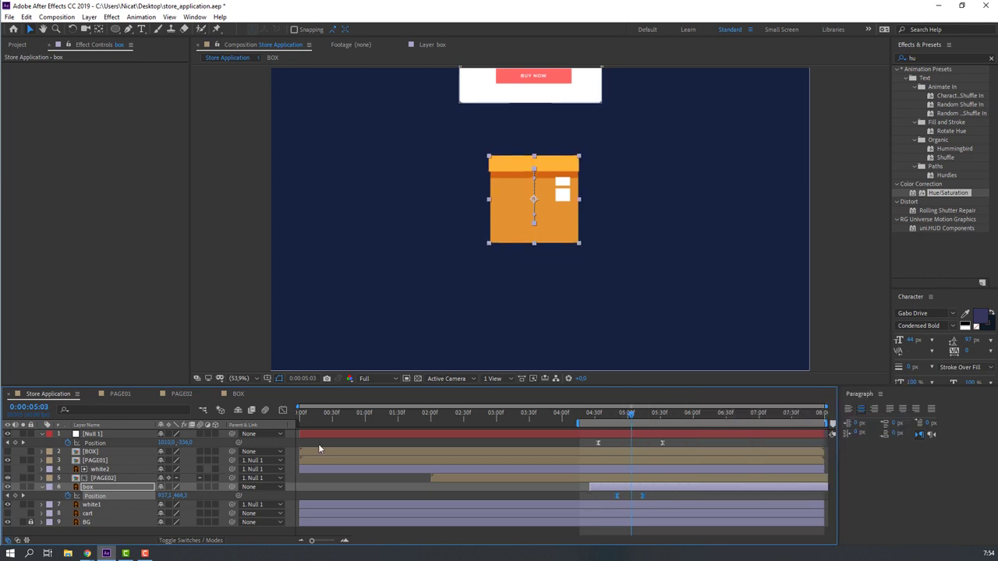
scroll(583, 441, up, 3)
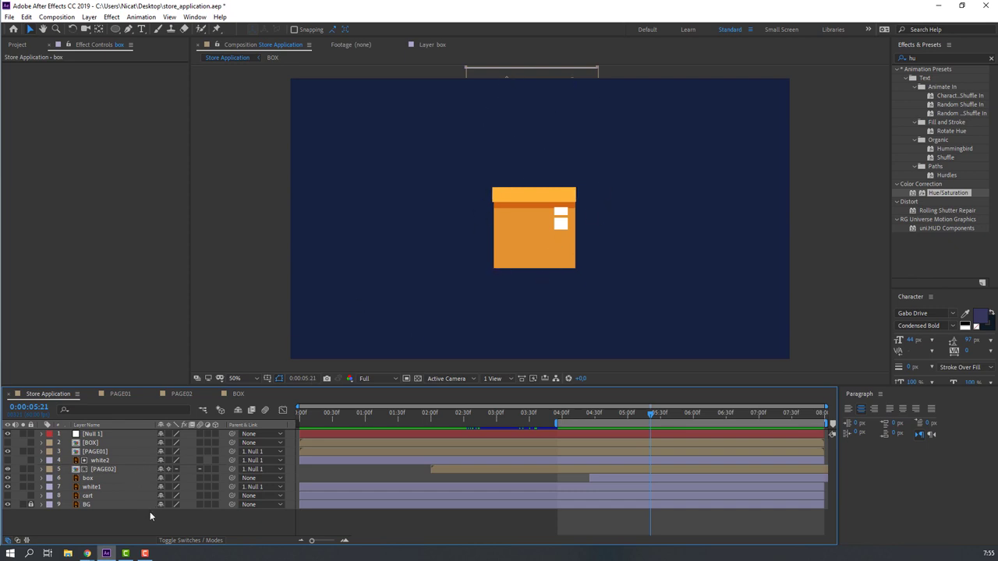
Draw a flat, wide ellipse below the box with the Ellipse tool as its shadow.
mouse_move(115, 29)
mouse_down()
mouse_move(156, 38)
mouse_move(152, 54)
mouse_up()
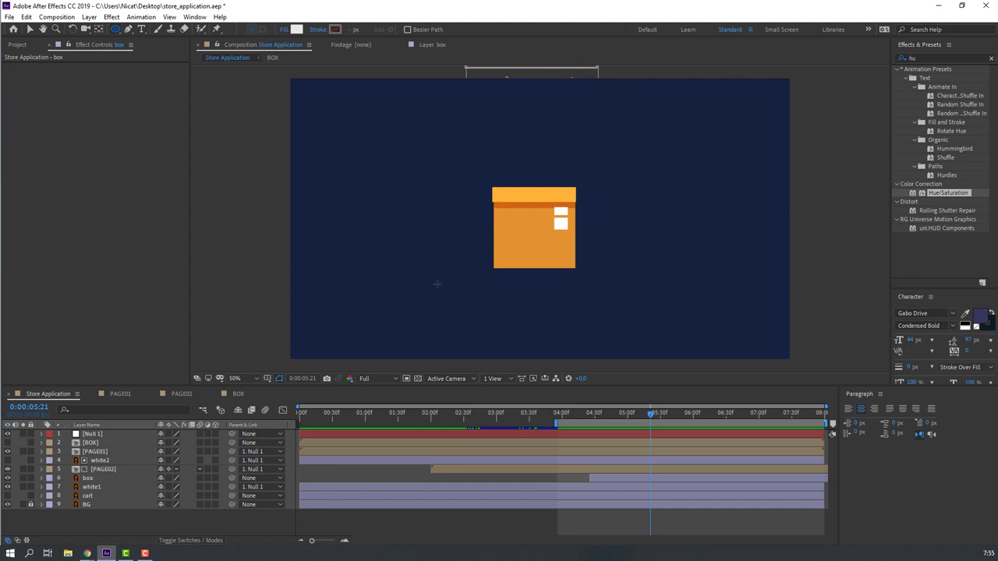
drag(494, 296, 597, 304)
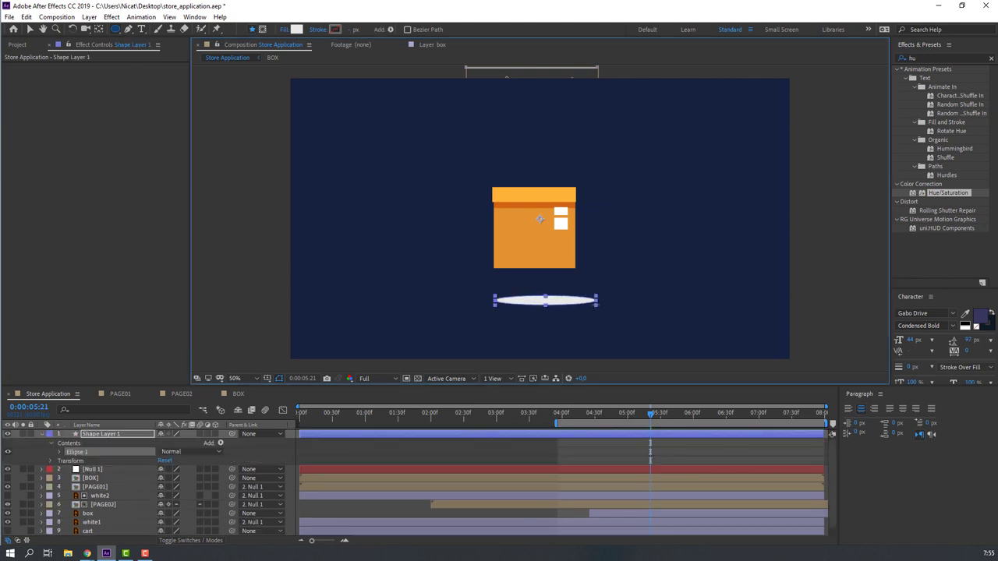
click(30, 29)
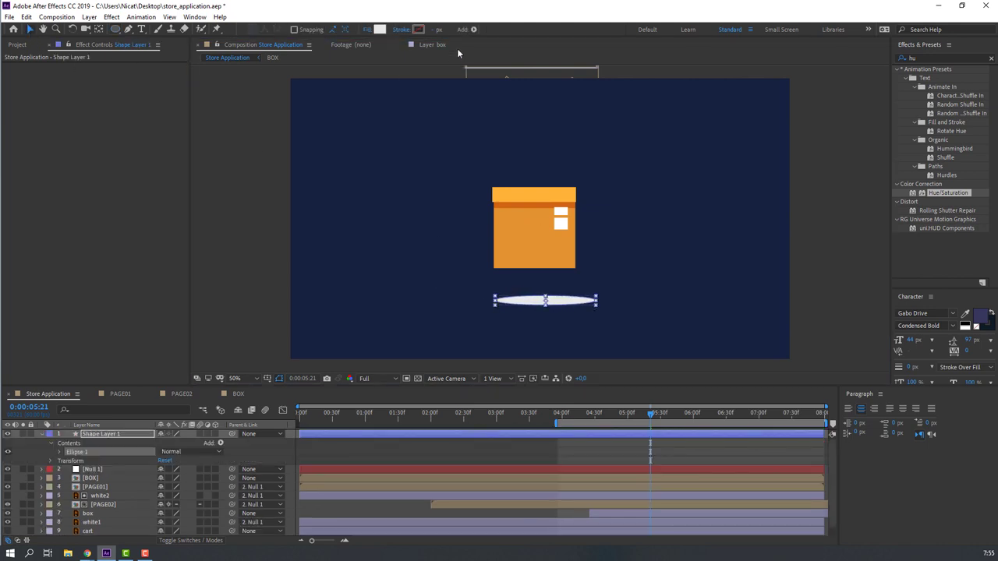
Sample the background colour for the ellipse's fill and darken it to 0D162E.
click(380, 29)
click(265, 270)
click(374, 270)
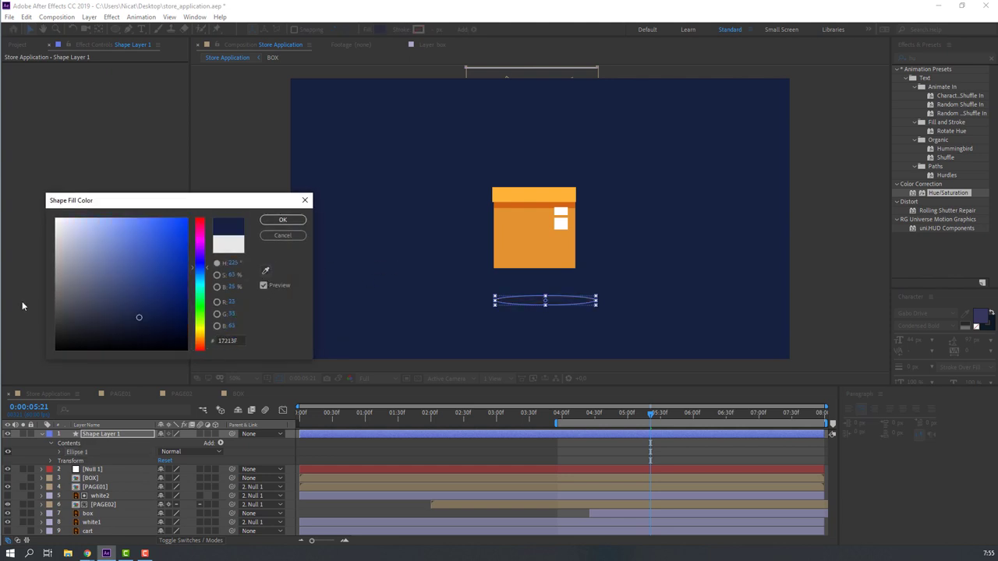
drag(139, 317, 150, 326)
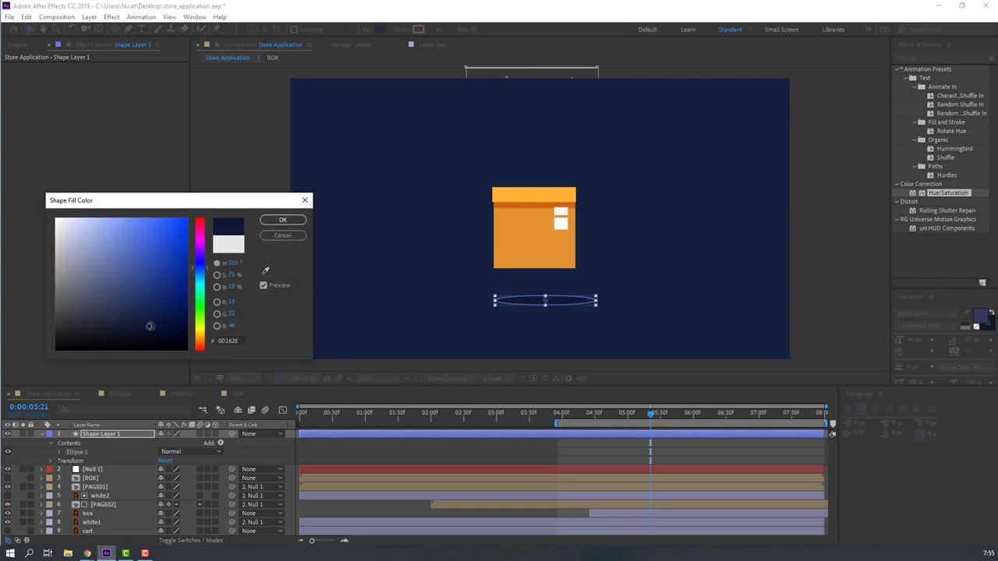
click(283, 221)
Move the ellipse to the box's base and place its shape layer directly beneath the box layer.
drag(553, 304, 541, 274)
drag(117, 435, 122, 491)
click(164, 521)
click(109, 488)
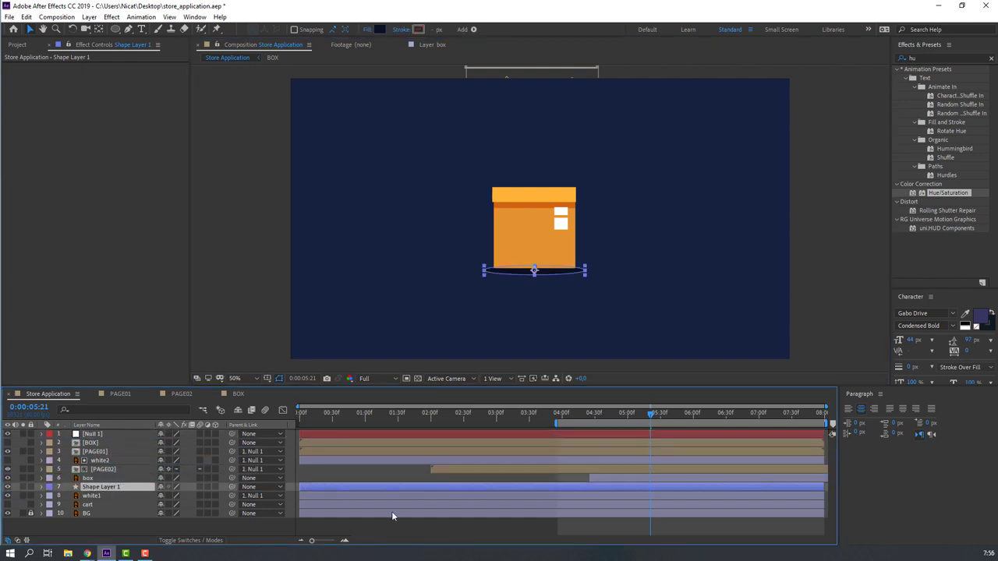
Keyframe the shadow shape layer's Scale at 0% at 0:00:04:50, matching the box's first Position keyframe.
key(s)
click(643, 414)
click(764, 477)
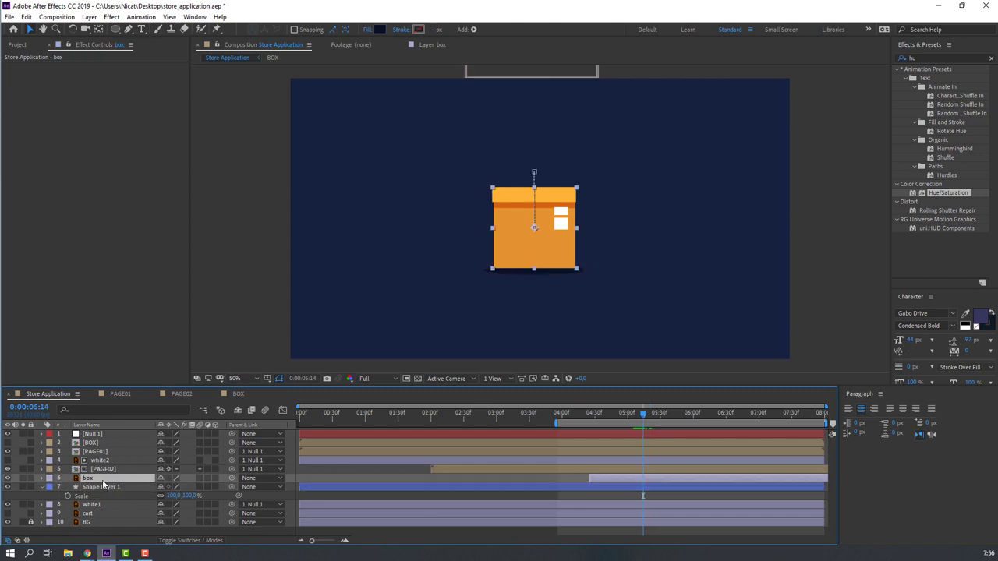
key(p)
drag(628, 413, 614, 412)
click(67, 505)
click(172, 504)
text(0)
key(Return)
Set the shadow's Scale to 100% at 0:00:05:14 with eased keyframes and preview the box and shadow animation.
drag(615, 416, 645, 415)
key(Page_Down)
click(173, 505)
text(100)
key(Return)
key(equal)
key(equal)
key(space)
scroll(408, 320, down, 2)
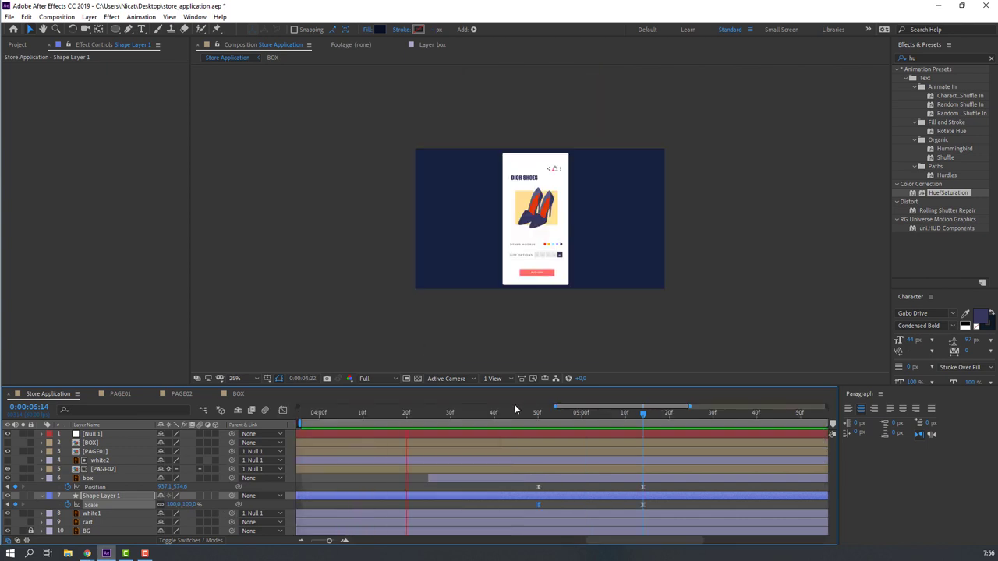
drag(543, 415, 643, 414)
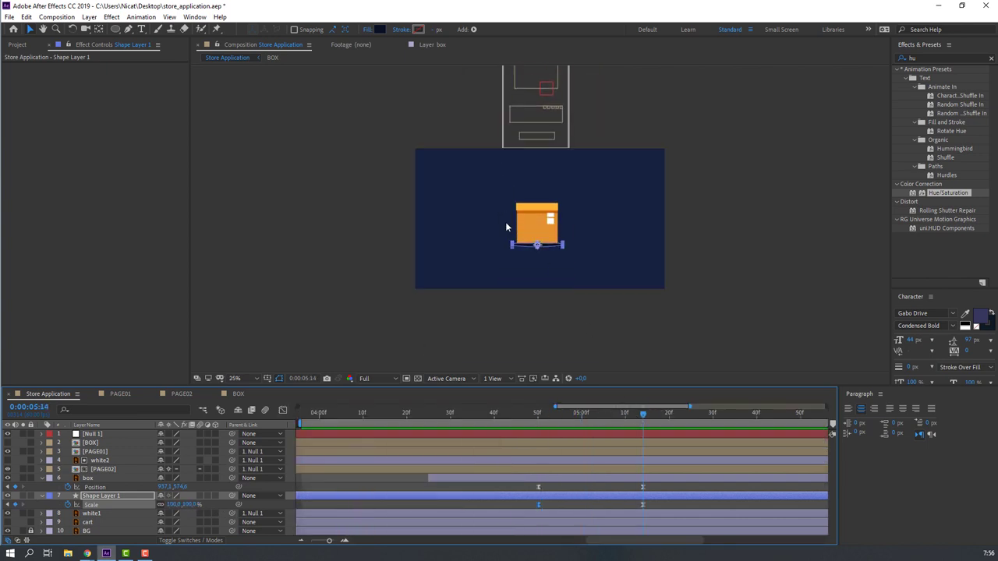
Raise the box with a Position keyframe of 937.1, 565.6 at 0:00:05:18, four frames after it lands.
key(period)
key(period)
click(562, 477)
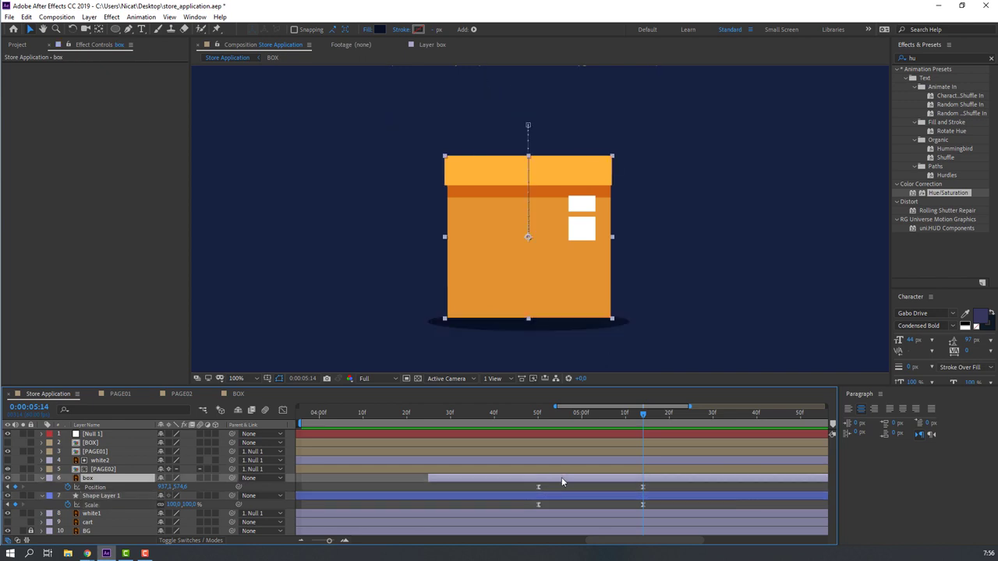
key(Page_Down)
key(Page_Down)
key(Page_Down)
key(Page_Down)
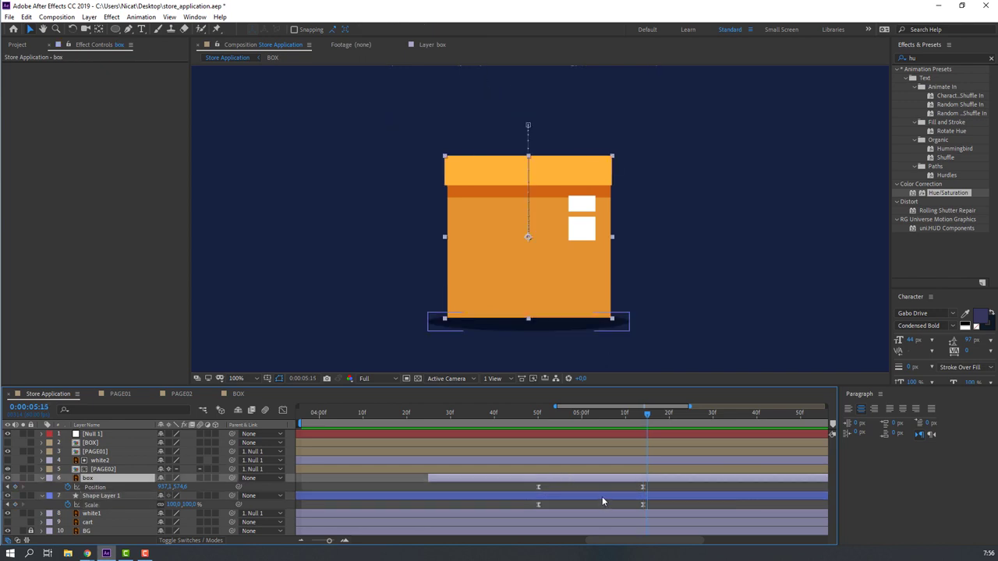
click(185, 487)
key(Up)
key(Up)
key(Up)
key(Up)
key(Up)
key(Up)
key(Up)
key(Up)
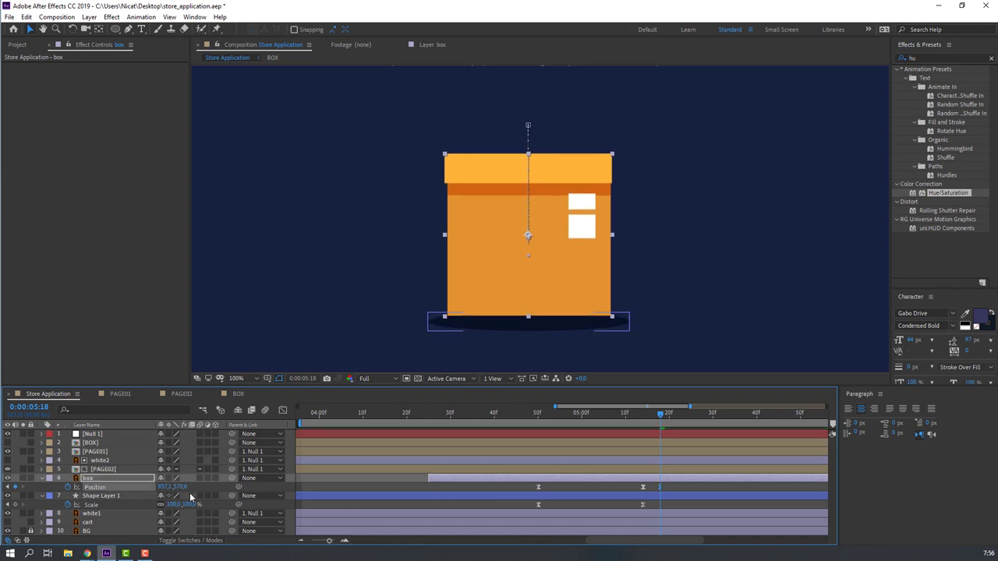
drag(637, 415, 659, 422)
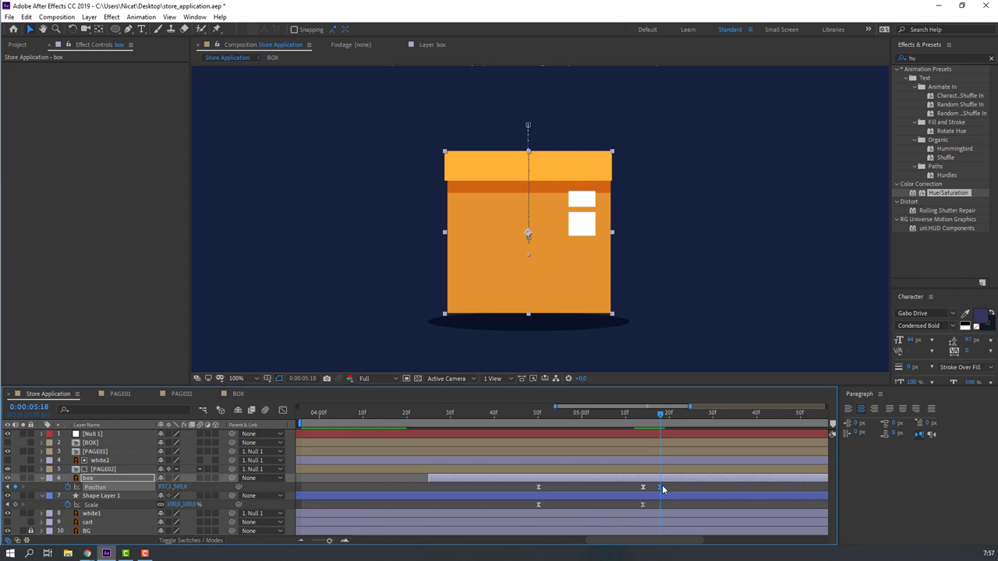
Copy the box's landing Position keyframe from 0:00:05:14 to 0:00:05:21 and preview the bounce.
key(Page_Down)
key(Page_Down)
key(Page_Down)
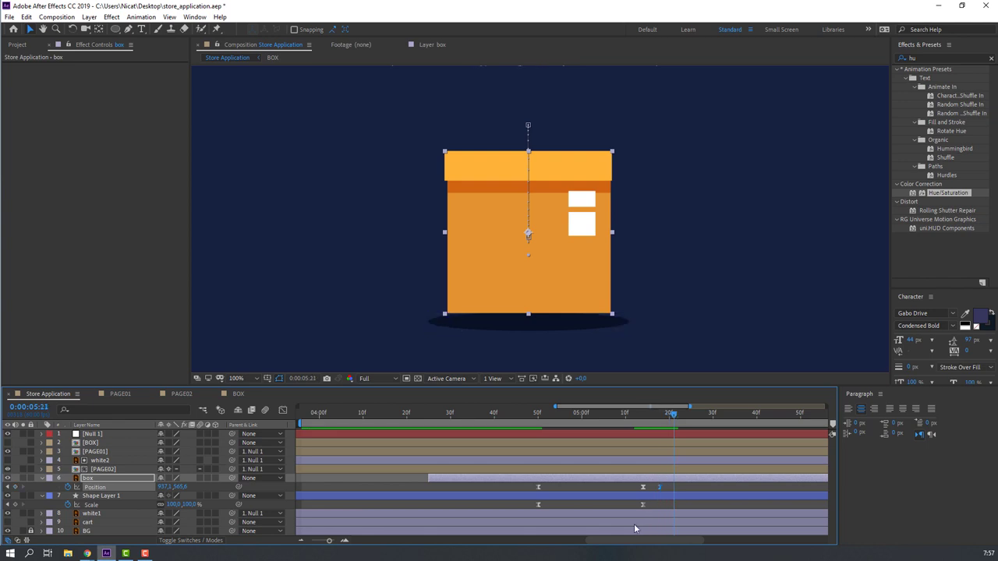
click(643, 487)
key(ctrl+c)
key(ctrl+v)
click(506, 415)
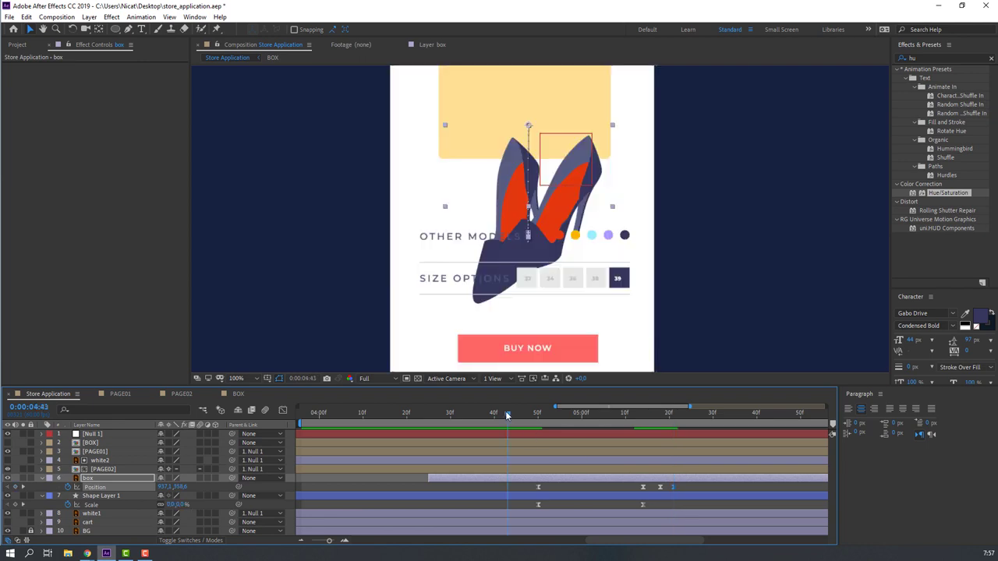
key(space)
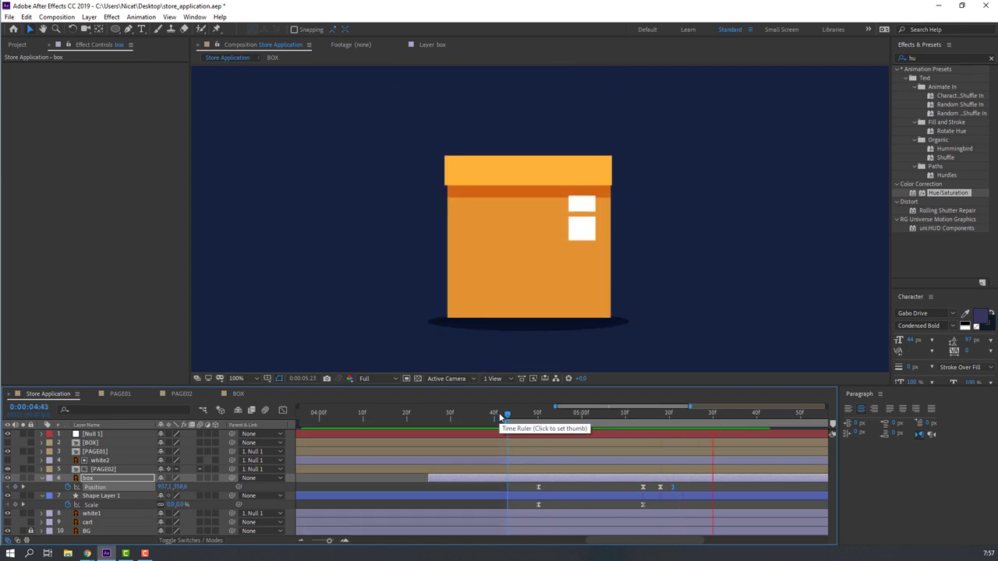
key(space)
Set the spatial interpolation of the box's last three Position keyframes to Linear and preview the bounce.
drag(633, 415, 674, 415)
drag(685, 482, 633, 492)
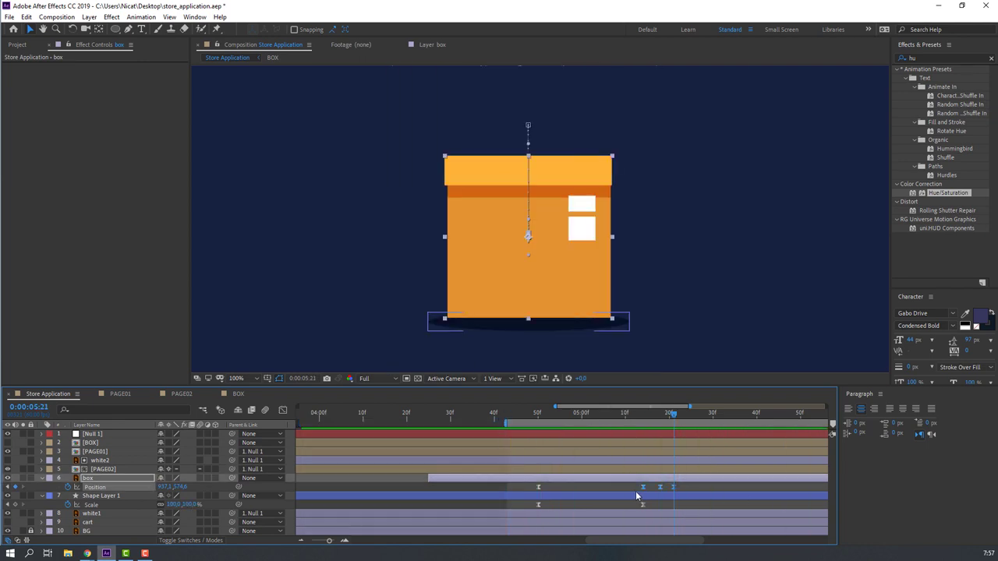
right_click(643, 486)
click(664, 448)
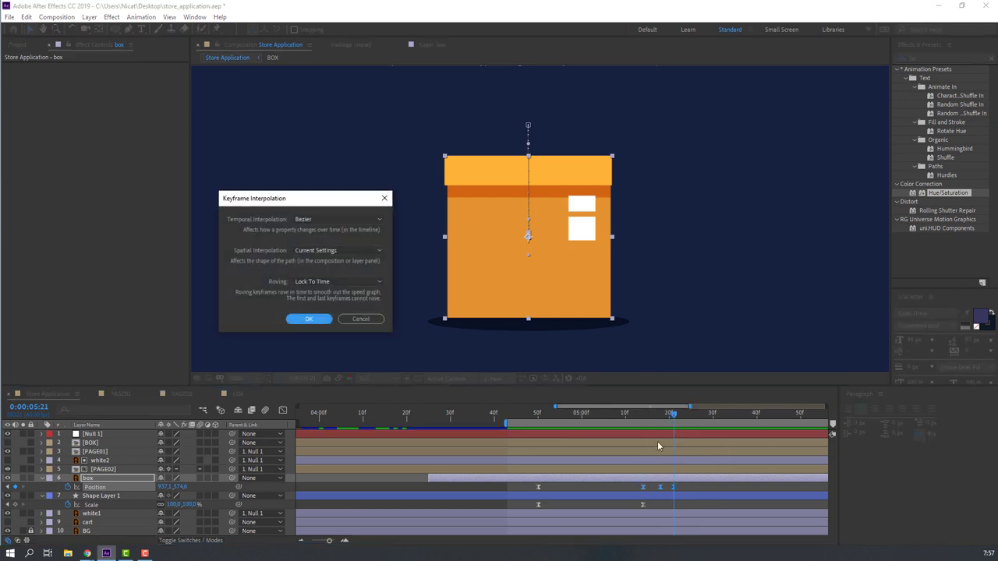
click(319, 251)
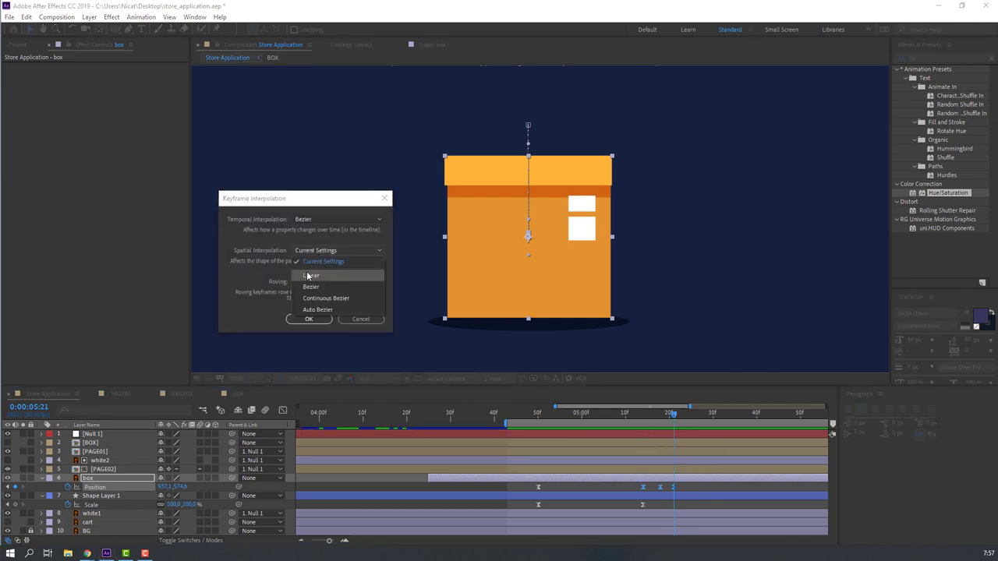
click(307, 274)
click(308, 319)
scroll(303, 320, down, 2)
key(space)
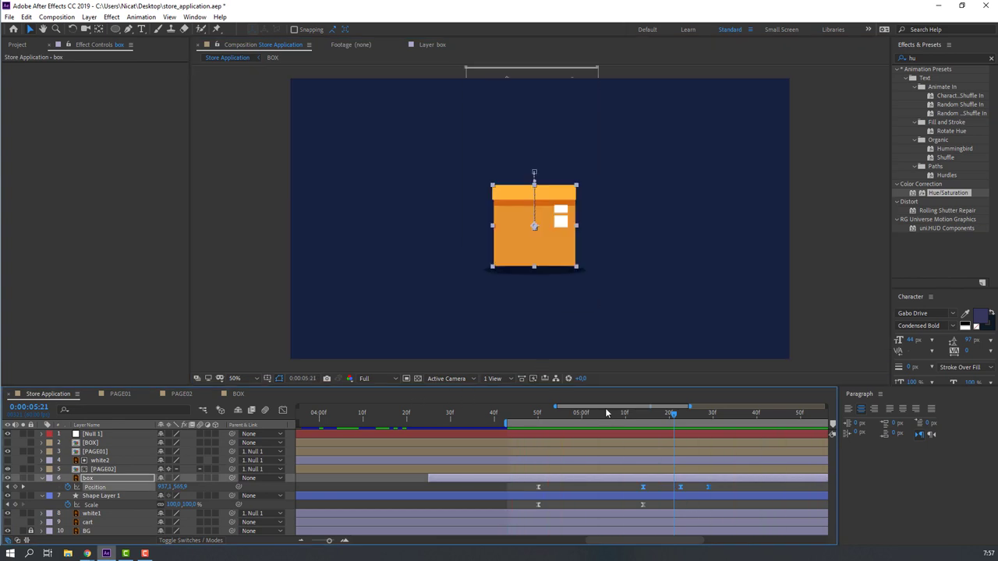
Keyframe the shadow shape layer's Scale at 90% at 0:00:05:23, matching the box's raised Position keyframe.
mouse_move(675, 415)
mouse_down()
mouse_move(642, 417)
mouse_move(682, 420)
mouse_up()
click(599, 503)
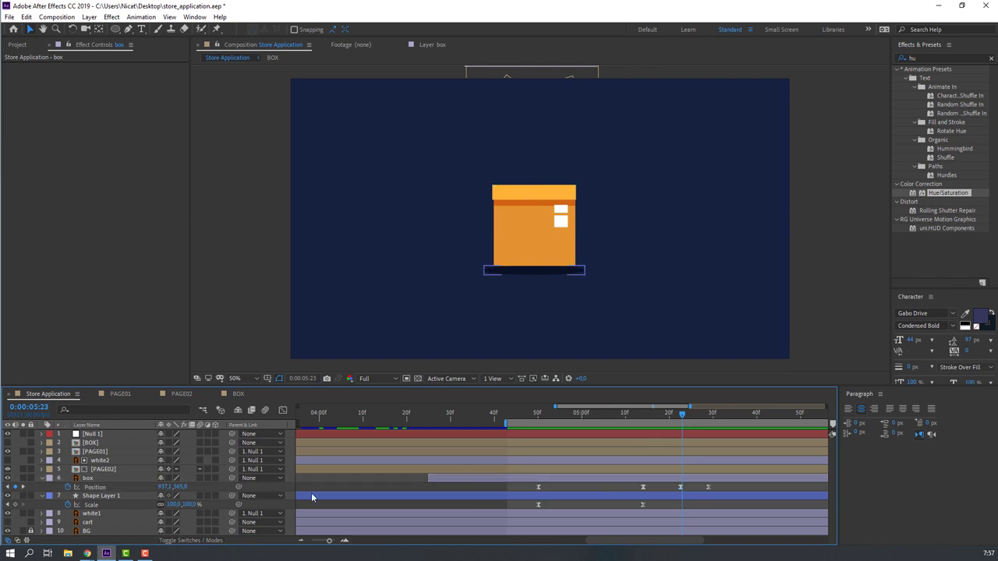
click(173, 504)
text(90)
key(Return)
Keyframe the shadow's Scale at 100% at the box's last Position keyframe and preview the box and shadow animation.
click(573, 489)
drag(682, 418, 708, 422)
click(173, 504)
text(100)
key(Return)
click(457, 507)
key(space)
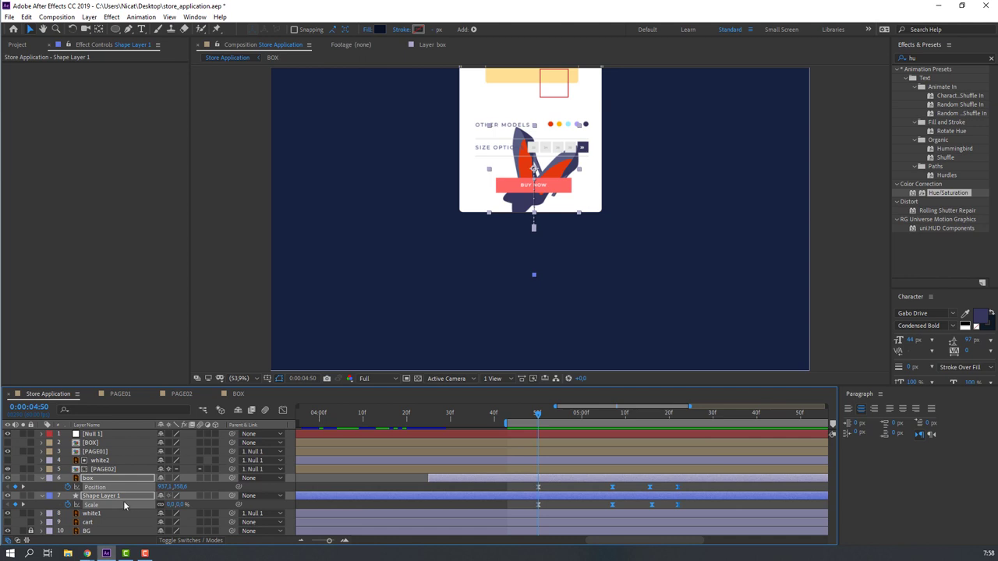
Add a Rotation keyframe to the box layer at 0:00:04:50 and set it to 2°.
click(101, 478)
key(shift+r)
click(67, 498)
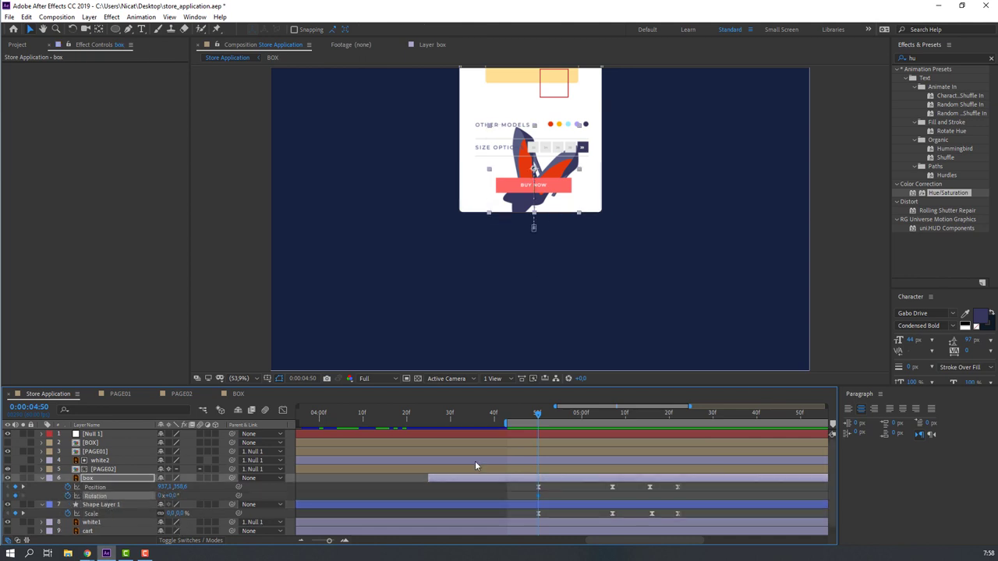
click(172, 496)
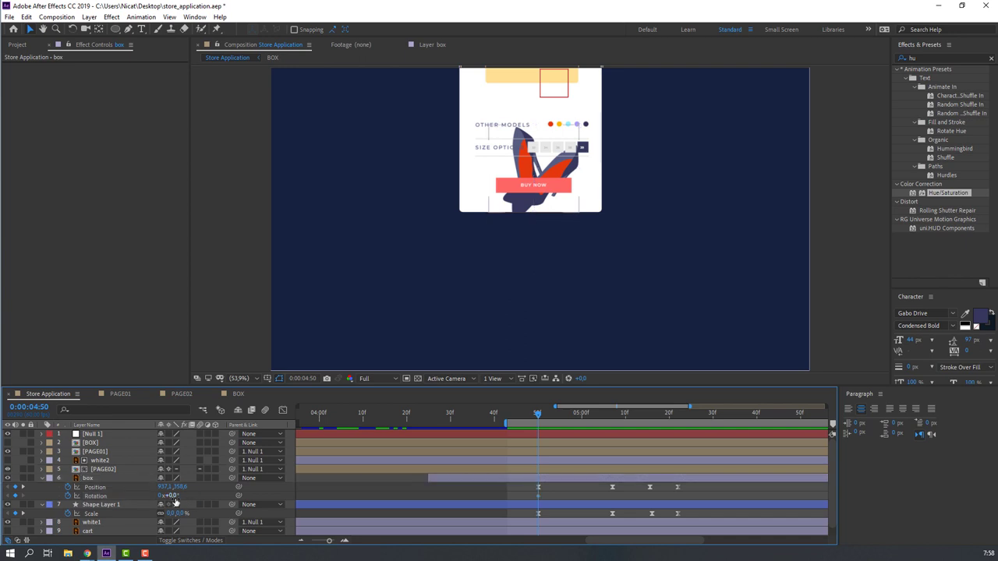
click(627, 477)
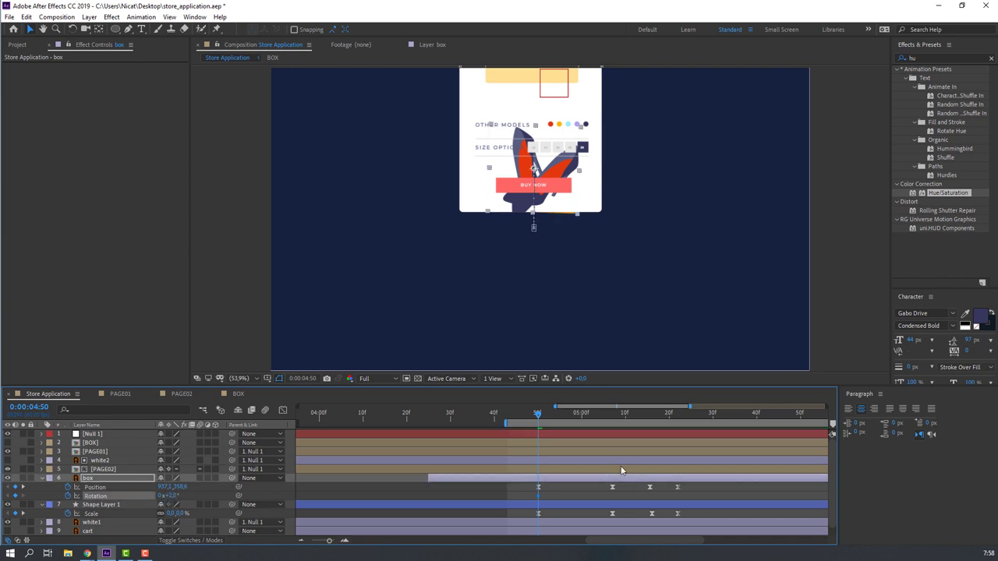